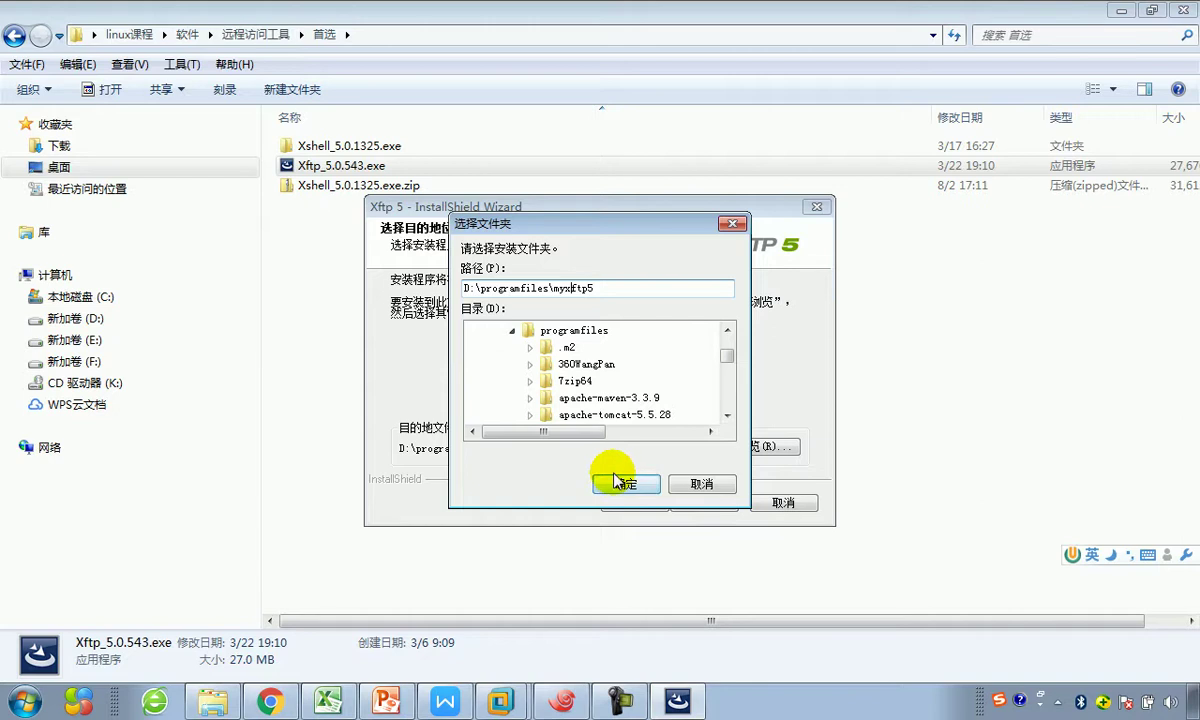
# Step: Install Xftp 5 into the chosen folder with the Chinese (Simplified) interface and launch it
pyautogui.click(614, 483)
pyautogui.click(688, 503)
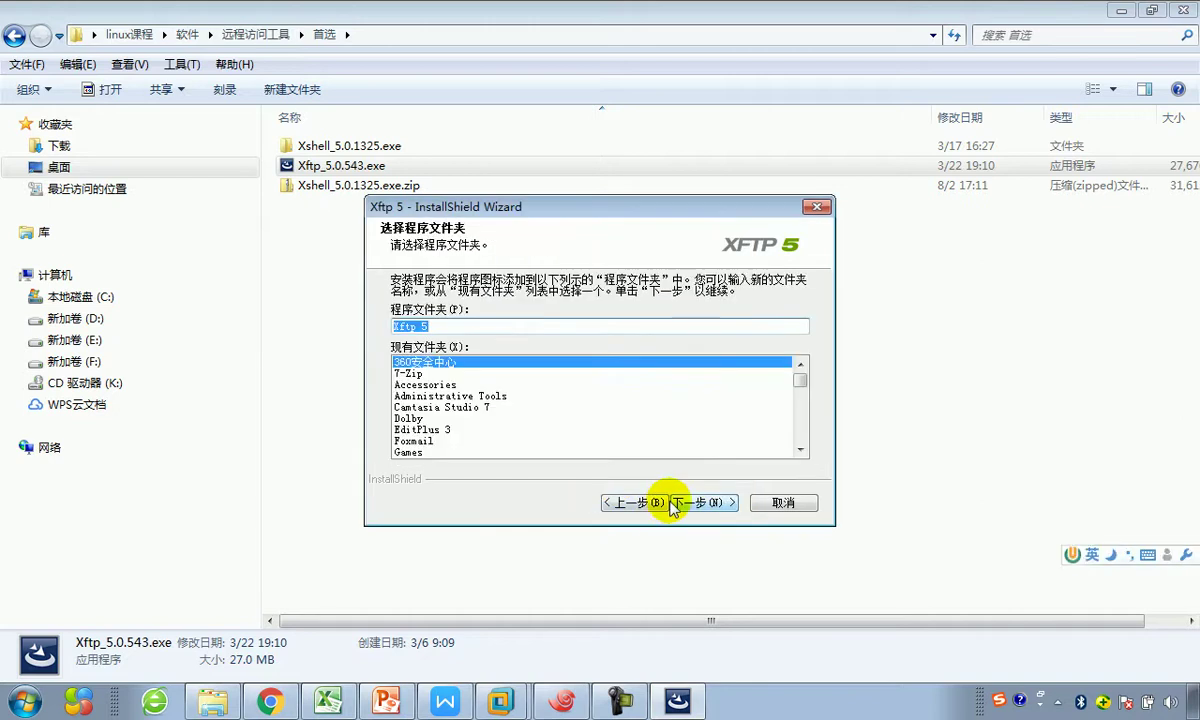
pyautogui.click(703, 504)
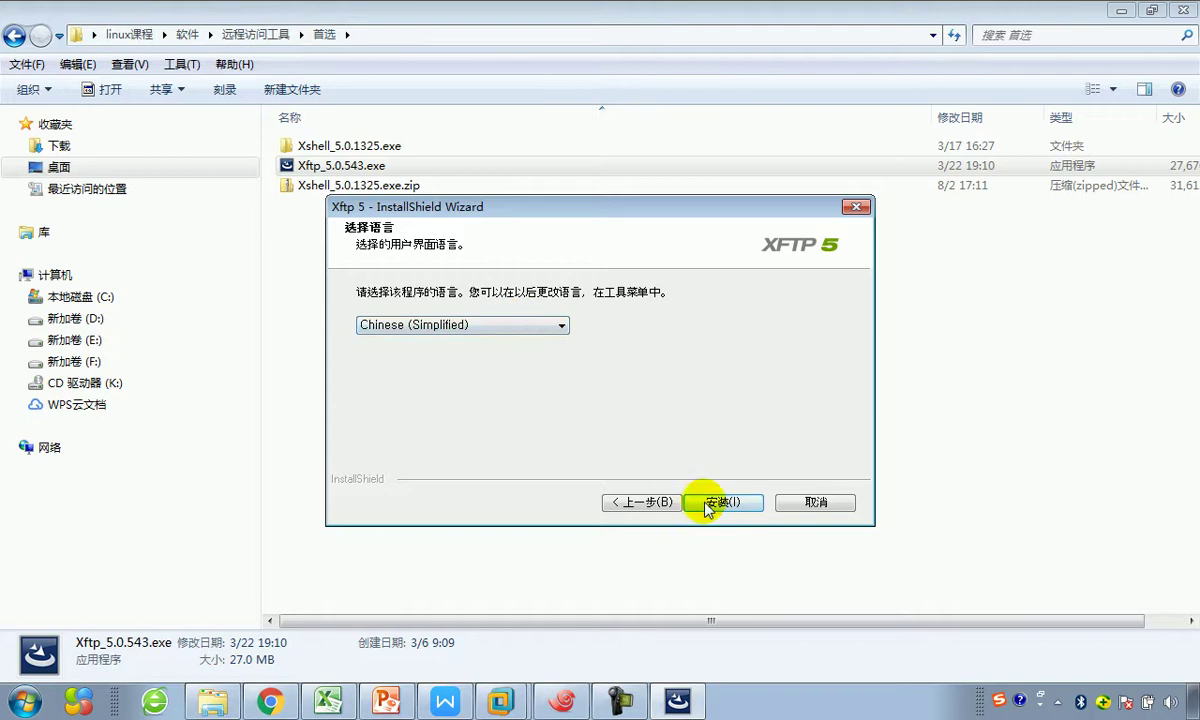
pyautogui.click(704, 503)
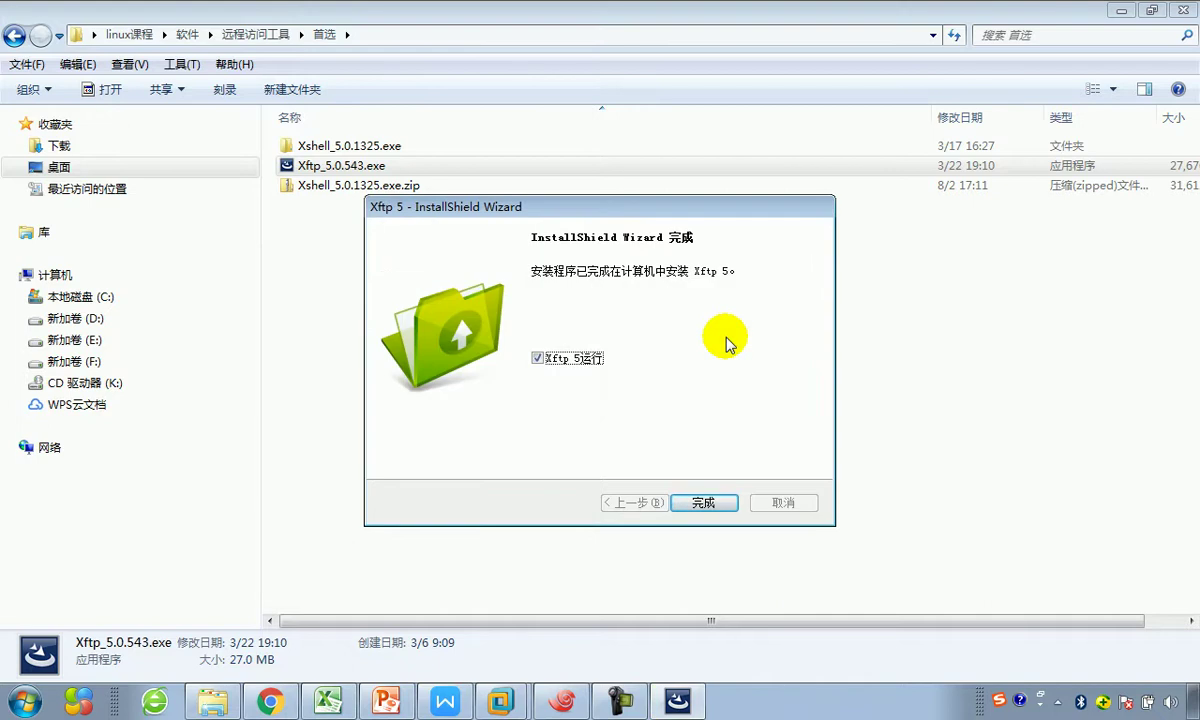
pyautogui.moveTo(635, 207); pyautogui.dragTo(656, 186)
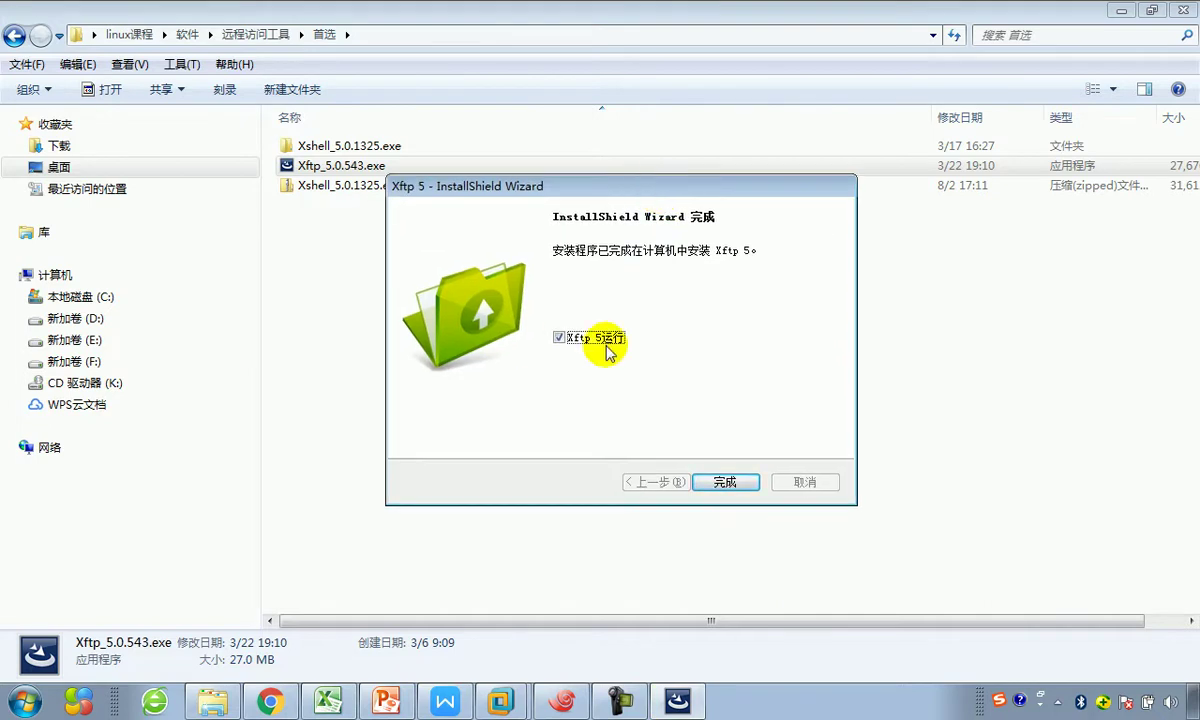
pyautogui.click(724, 483)
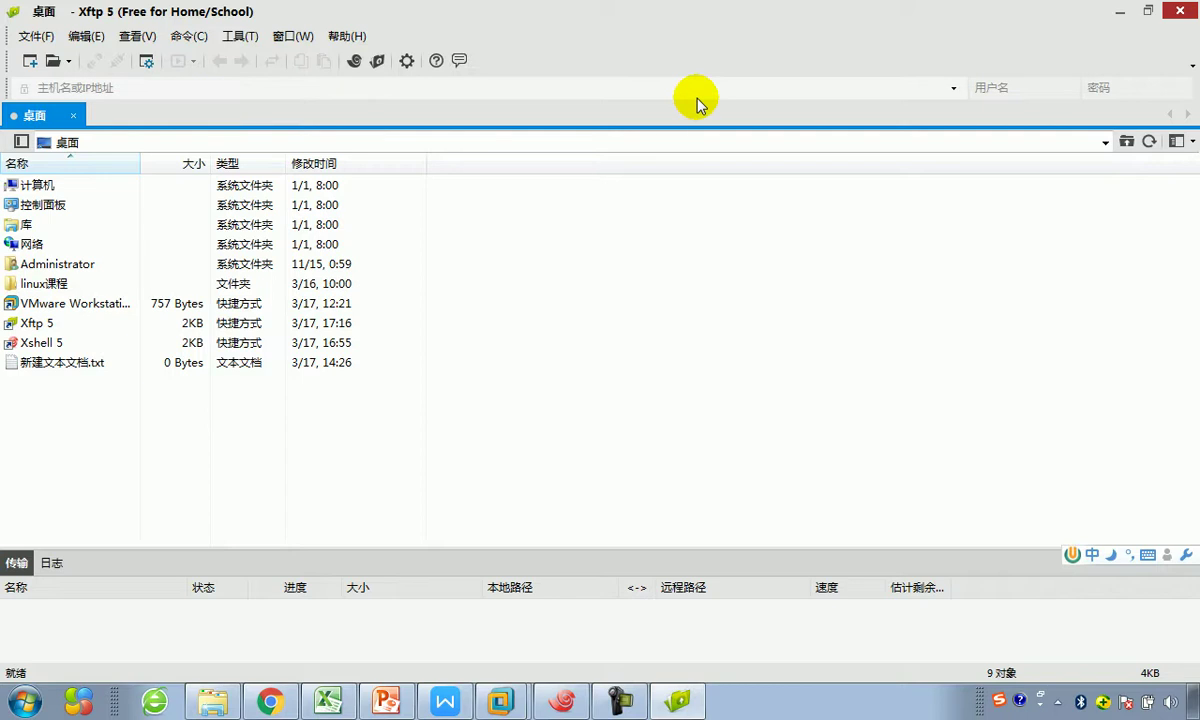
# Step: Bring up the WPS Writer lesson notes at section 5.4.2 on installing Xftp5
pyautogui.press('alt')
pyautogui.click(445, 700)
# Step: Type the heading text 'Xftp5 的配置和使用' on the empty line below the installation section
pyautogui.scroll(-1, 513, 604)
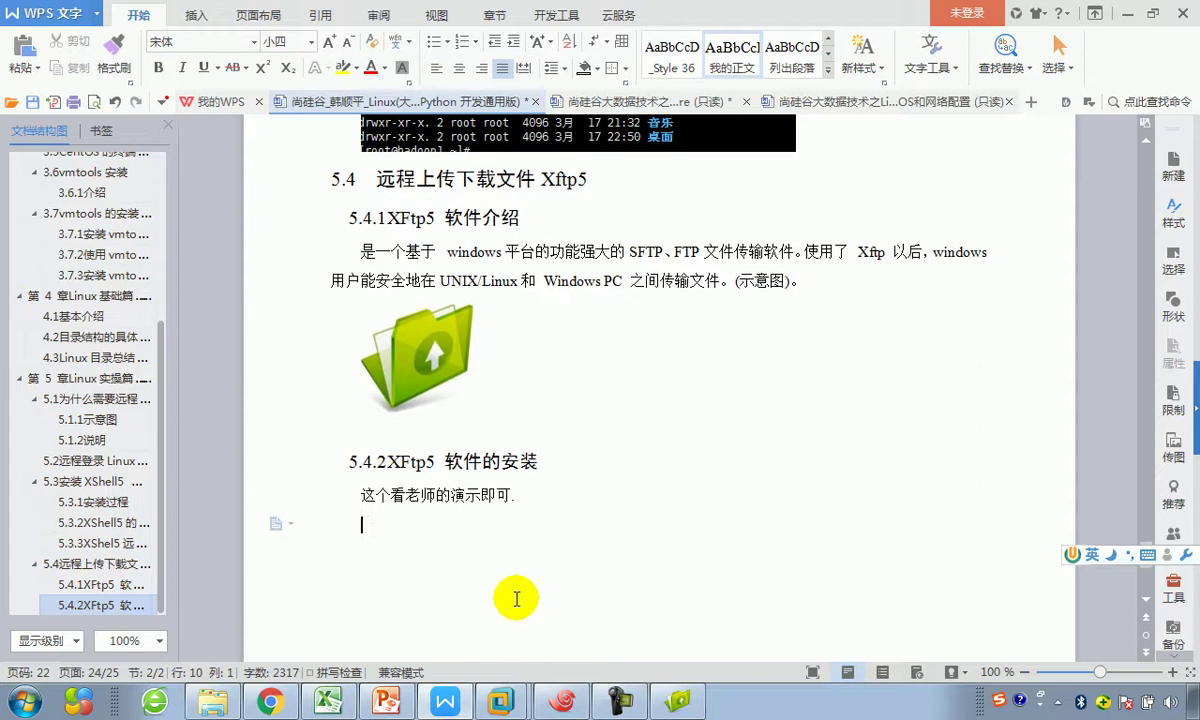
pyautogui.write('X')
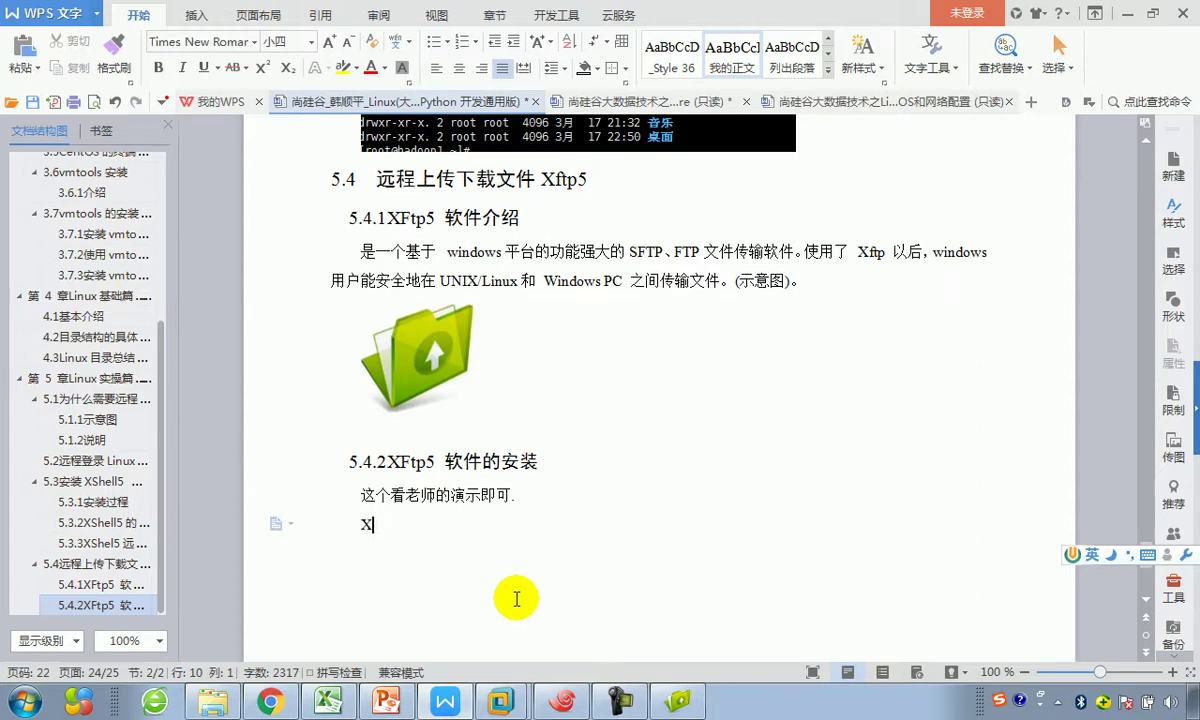
pyautogui.write('ftp5')
pyautogui.press('shift')
pyautogui.write('de')
pyautogui.press('space')
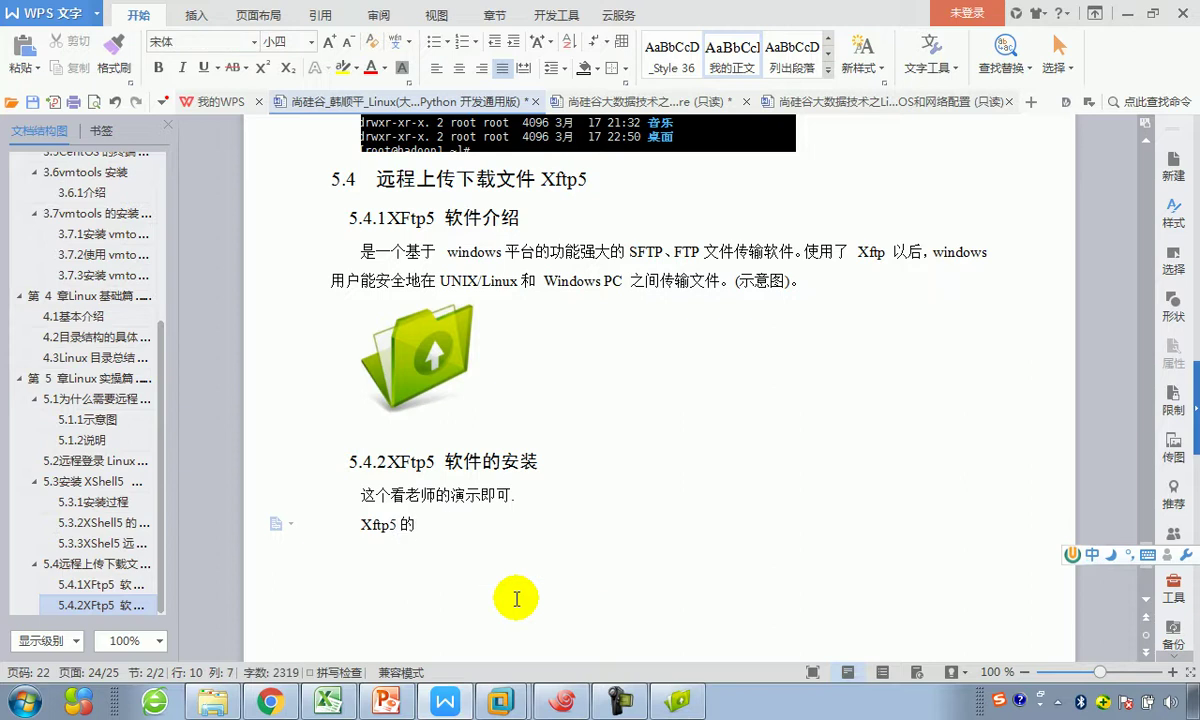
pyautogui.write('peizhi he y')
pyautogui.press('BackSpace')
pyautogui.write('sh')
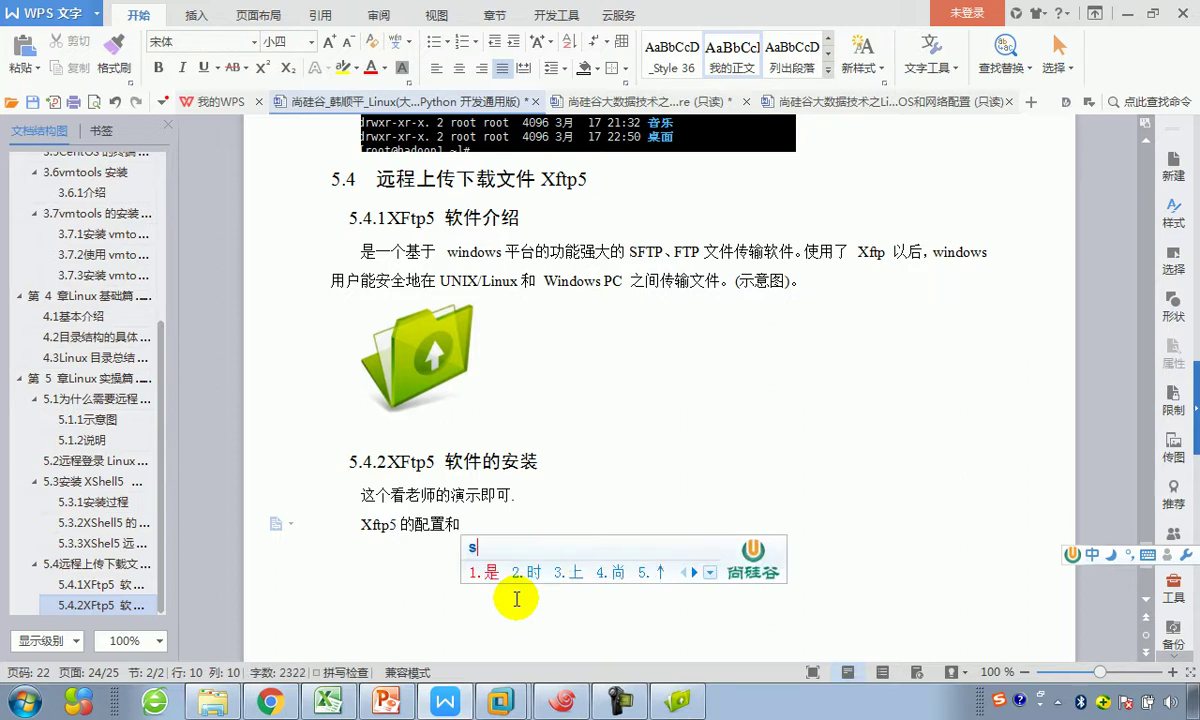
pyautogui.press('BackSpace')
pyautogui.press('BackSpace')
pyautogui.write('shiyong')
pyautogui.press('space')
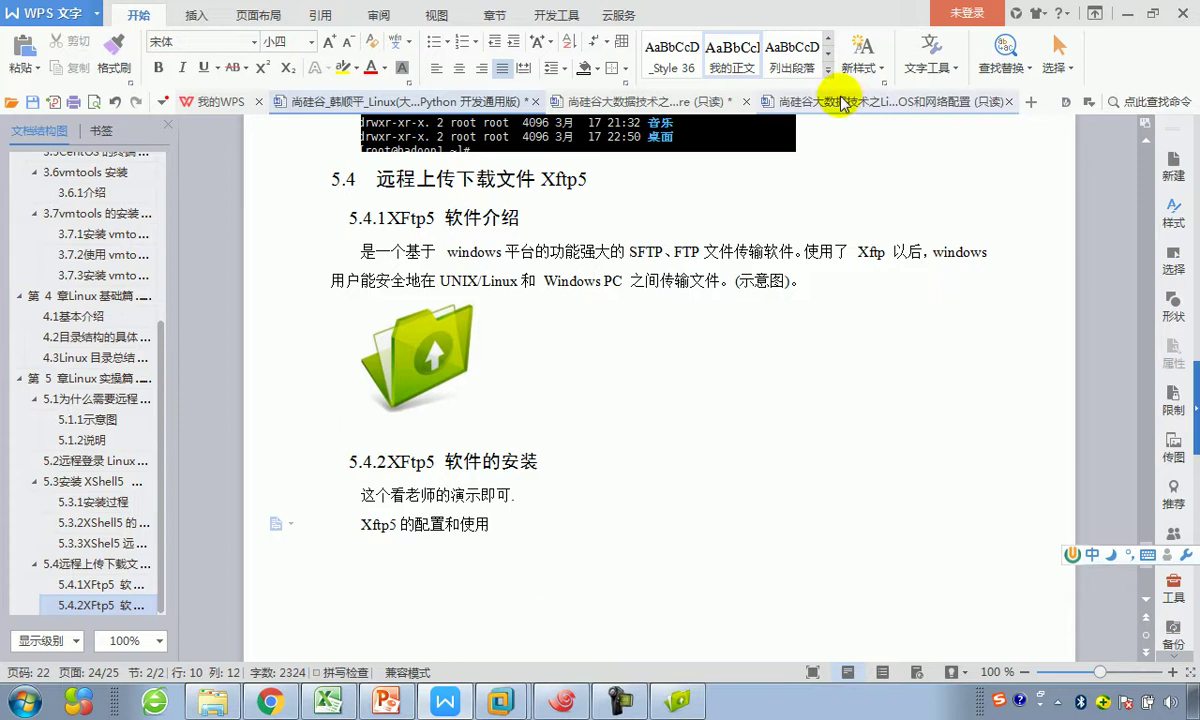
# Step: Format the line as a 我的标题3 heading and return to Xftp 5
pyautogui.click(821, 75)
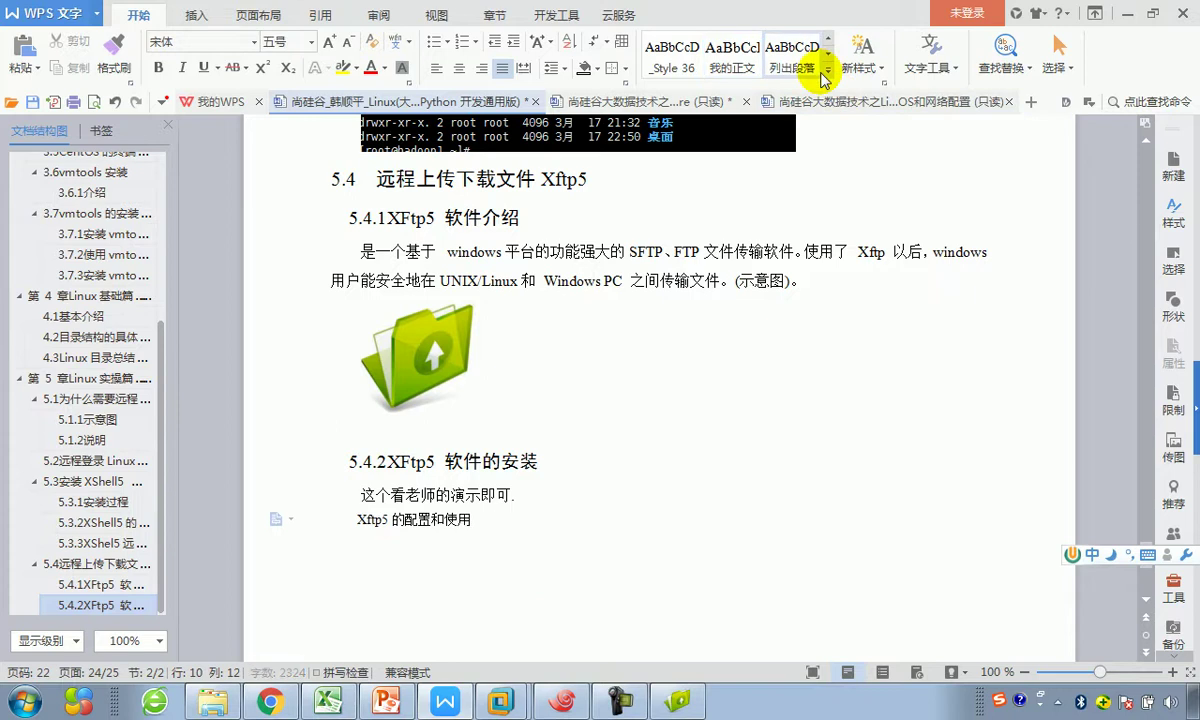
pyautogui.click(826, 66)
pyautogui.click(688, 414)
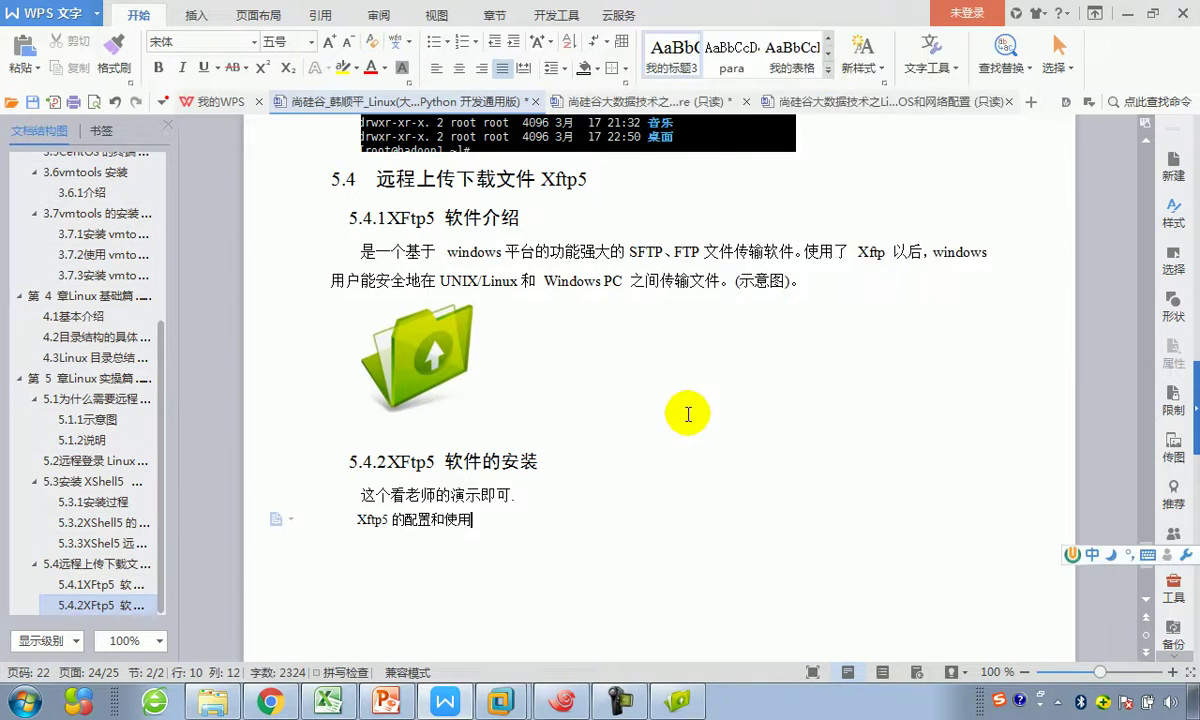
pyautogui.press('Return')
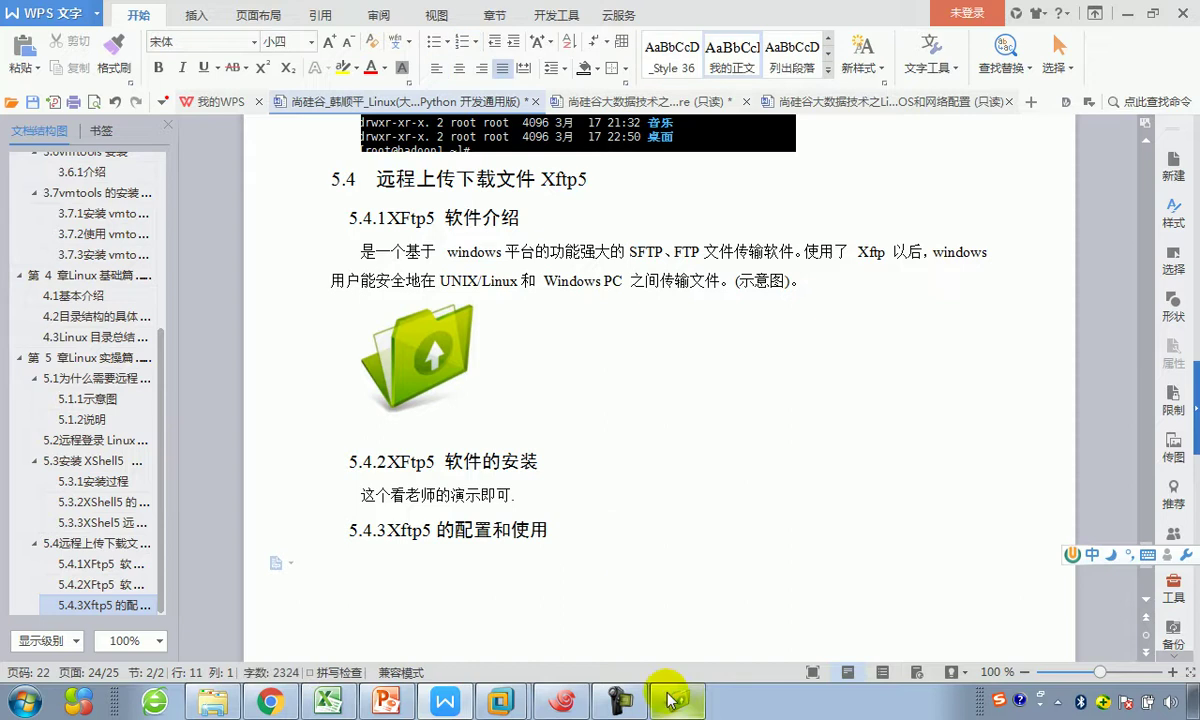
pyautogui.click(670, 700)
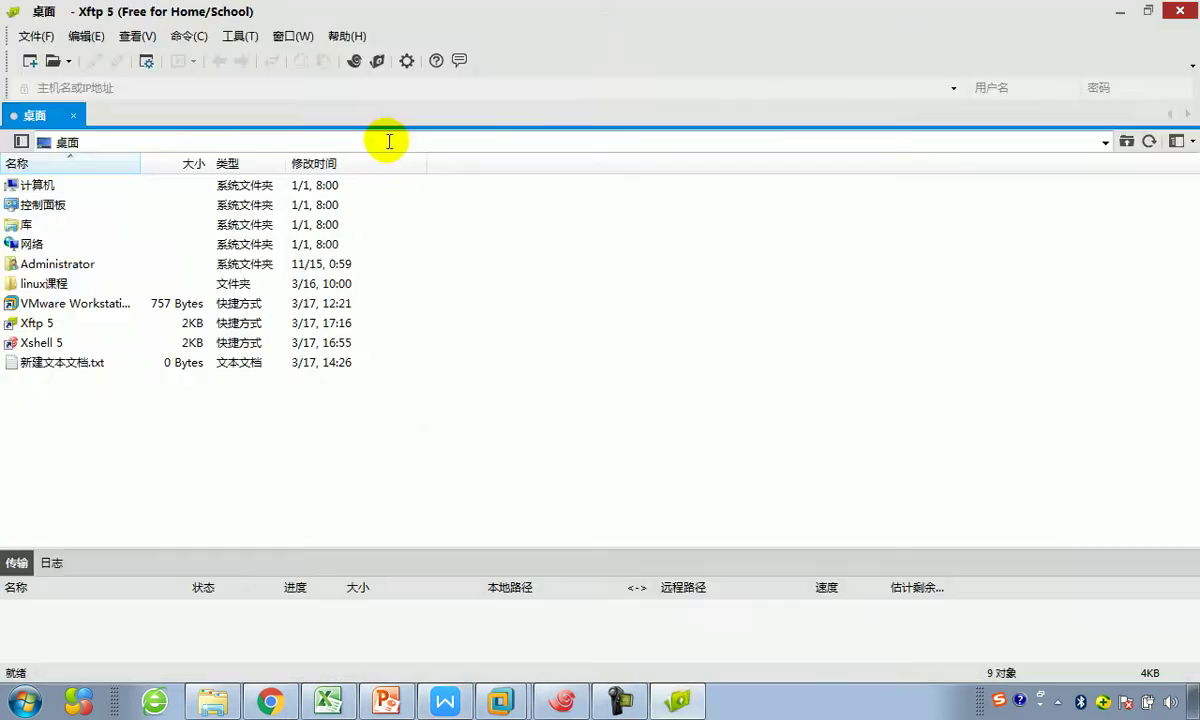
# Step: Delete the saved 192.168.189.125 and 192.168.189.130 sessions and start a blank new session
pyautogui.click(67, 62)
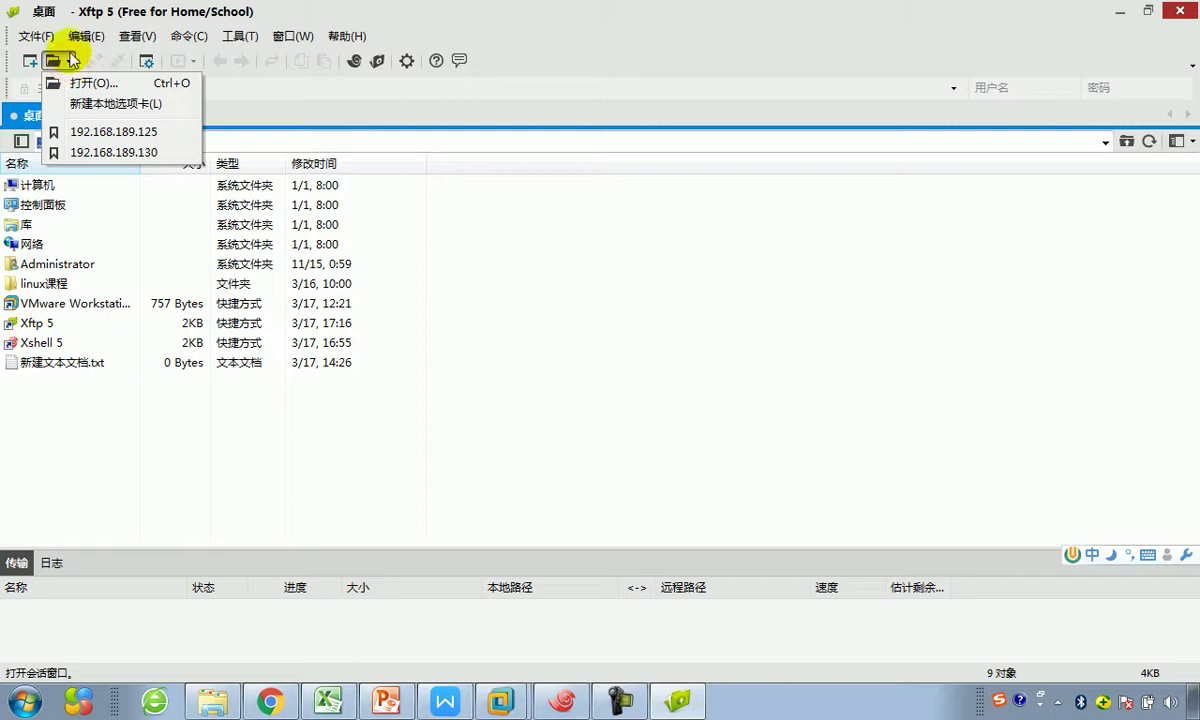
pyautogui.click(95, 83)
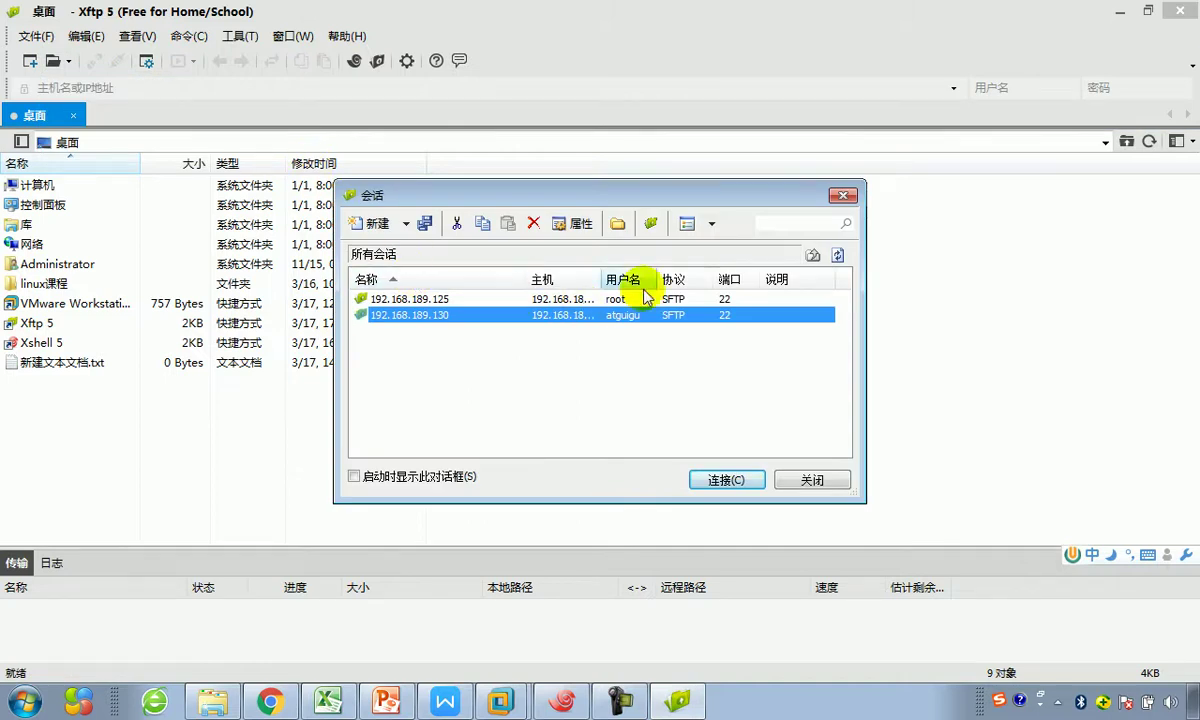
pyautogui.moveTo(529, 358); pyautogui.dragTo(385, 305)
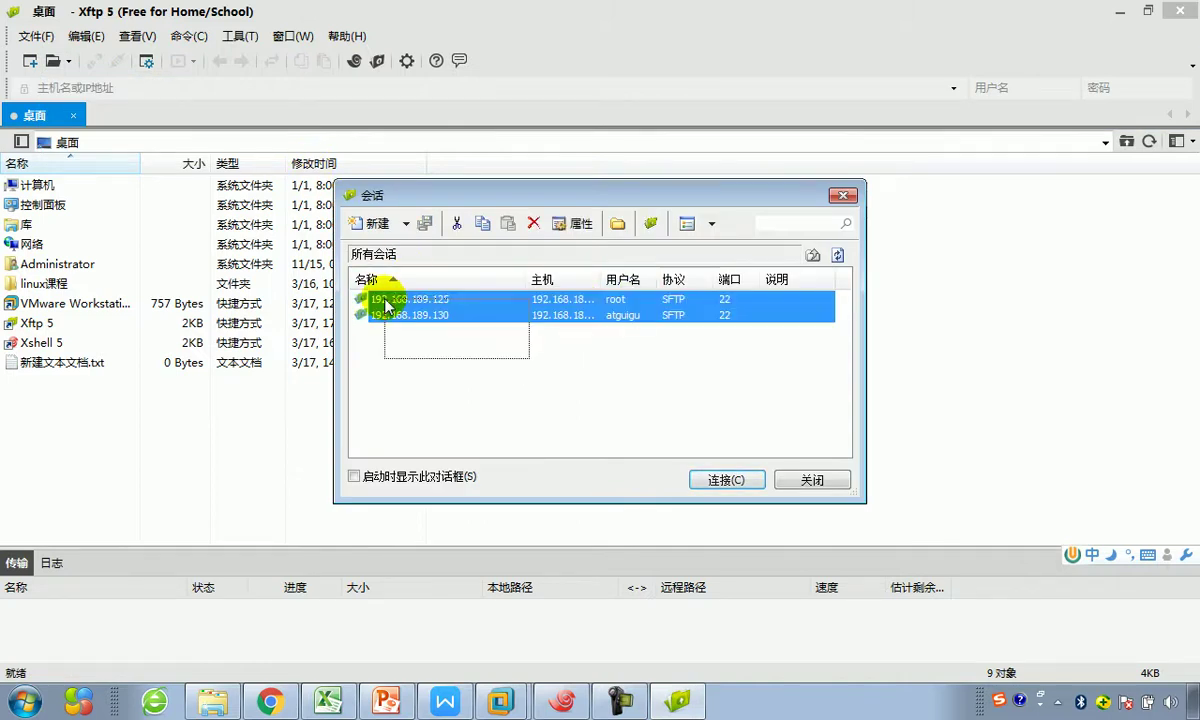
pyautogui.click(533, 223)
pyautogui.click(650, 366)
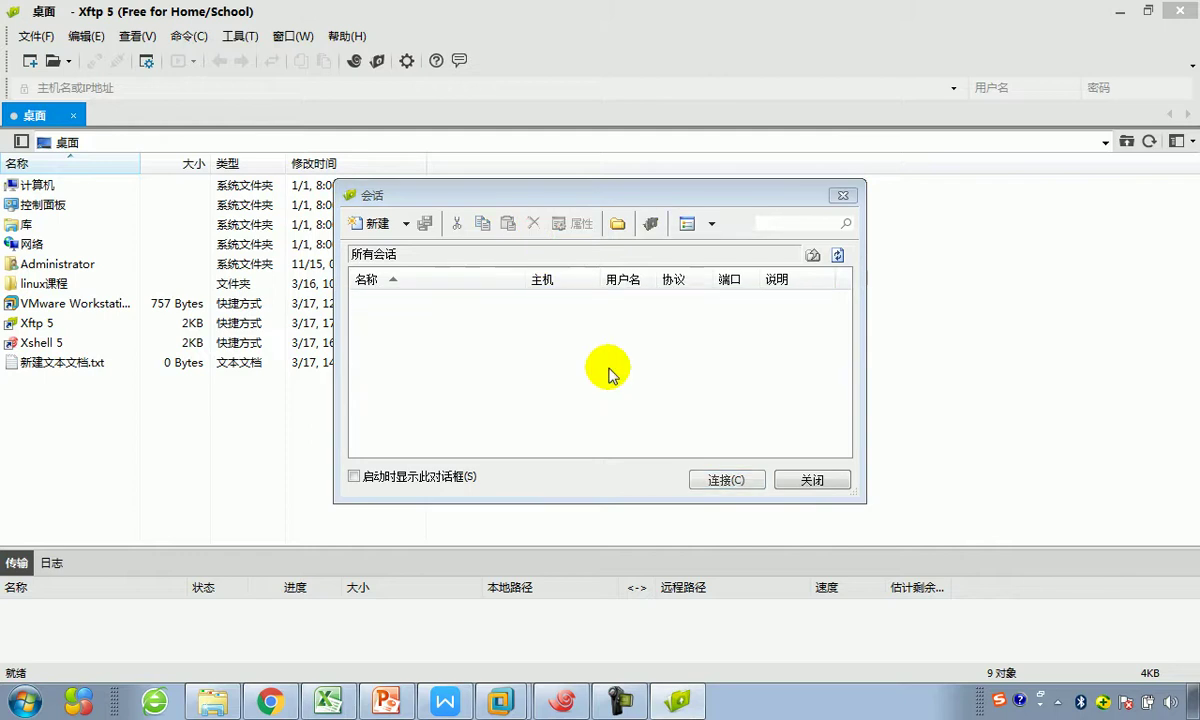
pyautogui.click(372, 226)
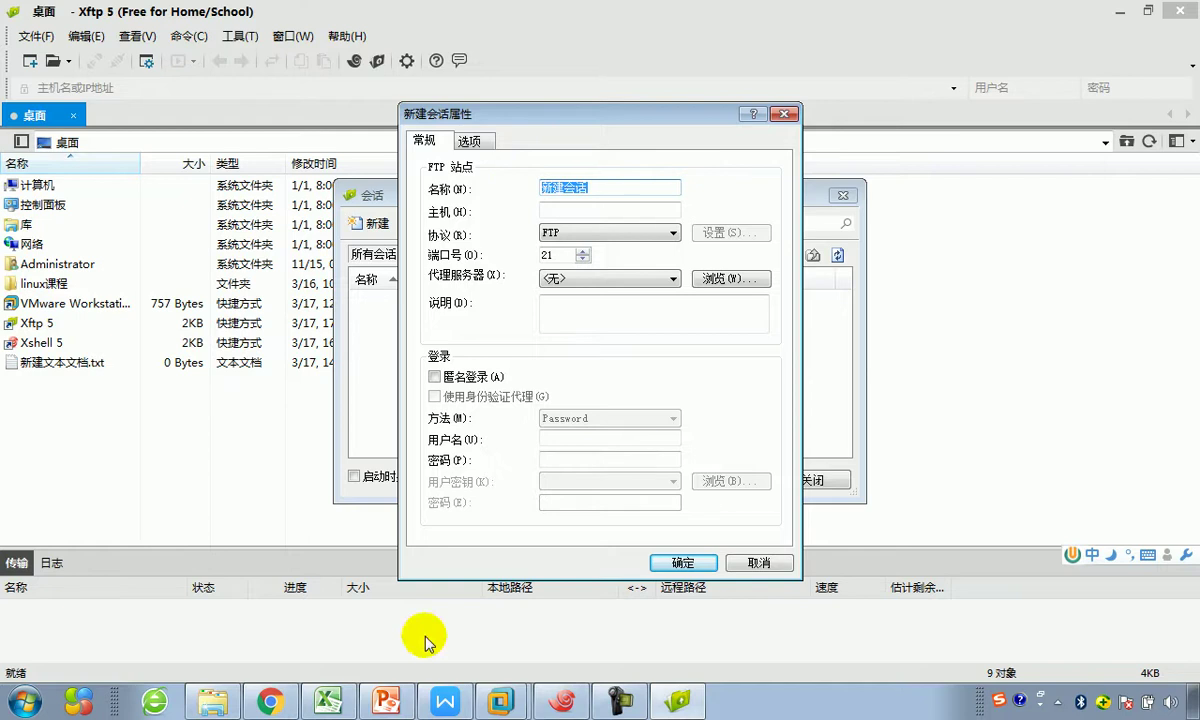
# Step: Copy 192.168.184.128 from the Excel network diagram into the session name and host fields
pyautogui.click(330, 702)
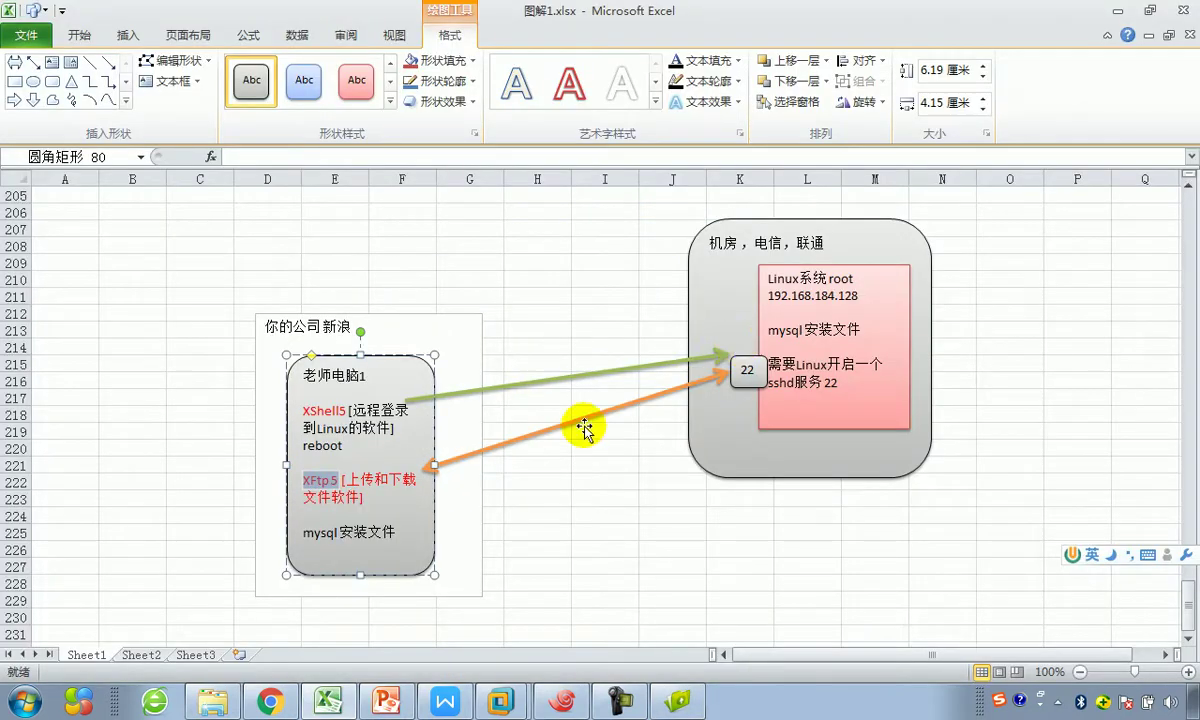
pyautogui.moveTo(766, 294); pyautogui.dragTo(816, 316)
pyautogui.hotkey('ctrl', 'c')
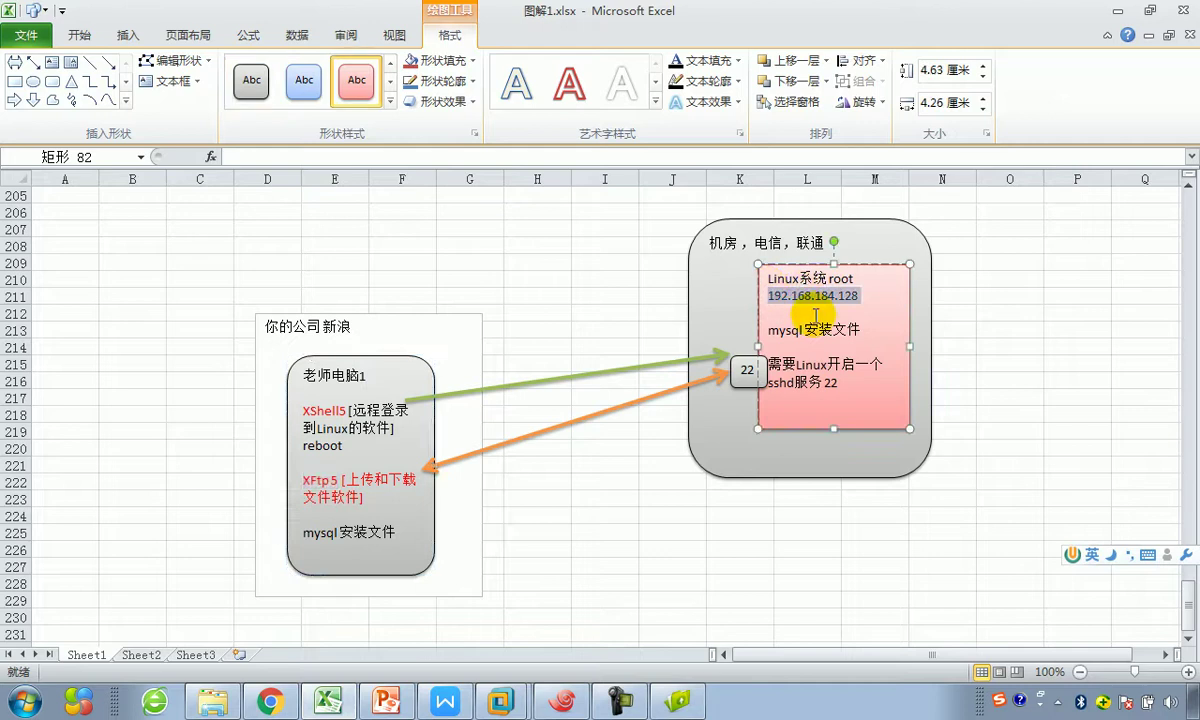
pyautogui.click(678, 702)
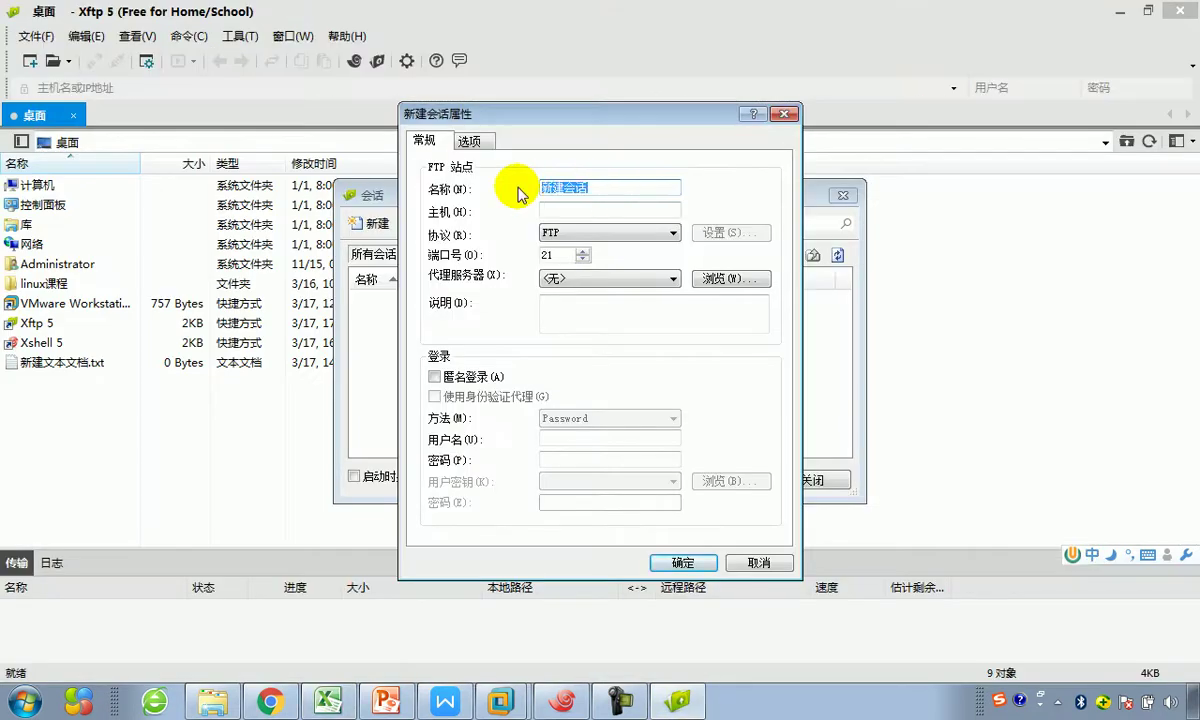
pyautogui.hotkey('ctrl', 'v')
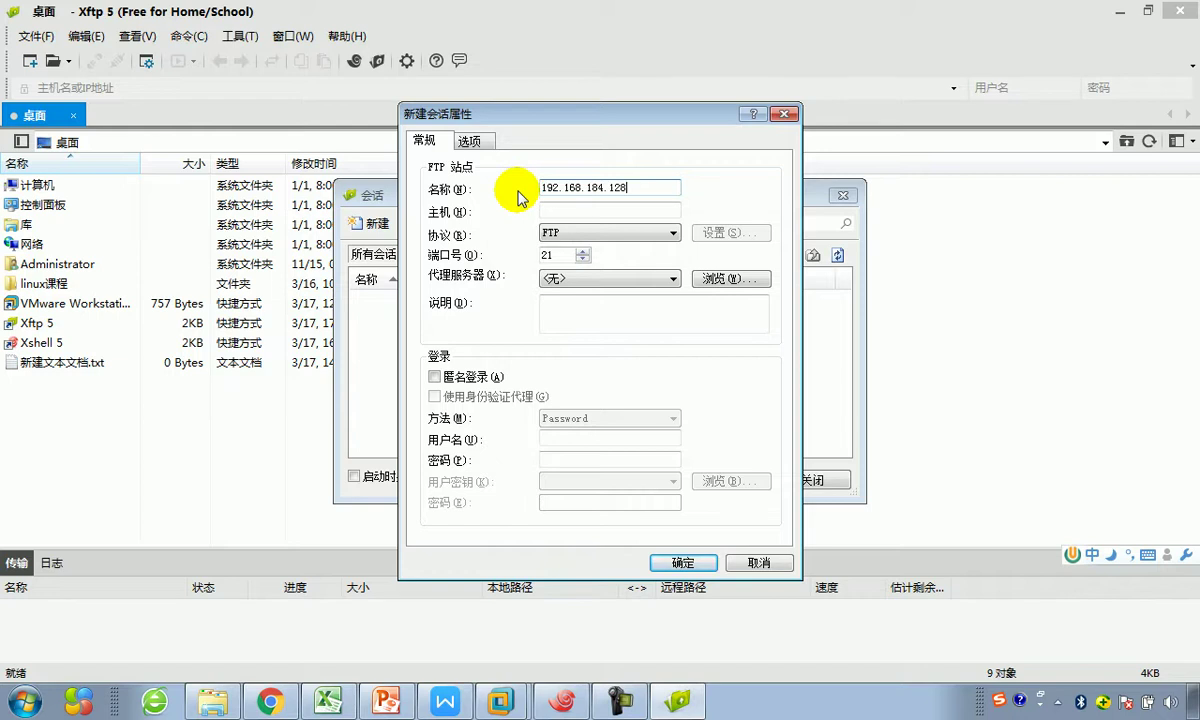
pyautogui.moveTo(654, 187); pyautogui.dragTo(531, 187)
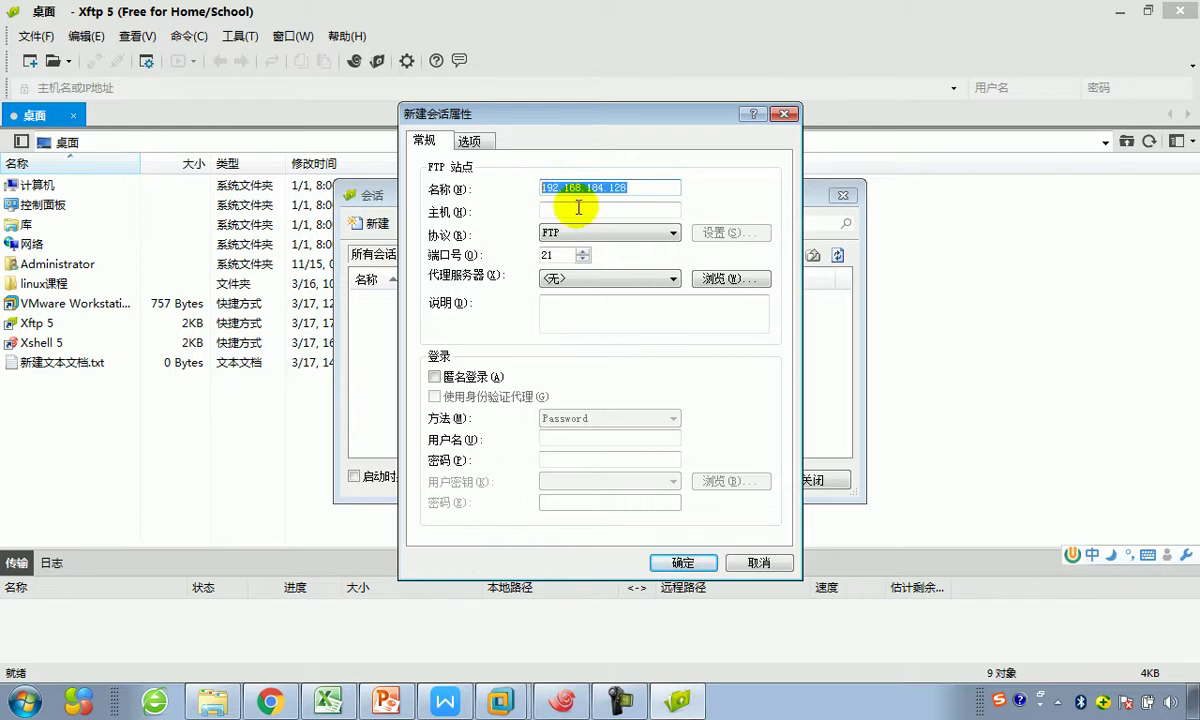
pyautogui.moveTo(627, 187); pyautogui.dragTo(538, 188)
pyautogui.hotkey('ctrl', 'c')
pyautogui.click(564, 212)
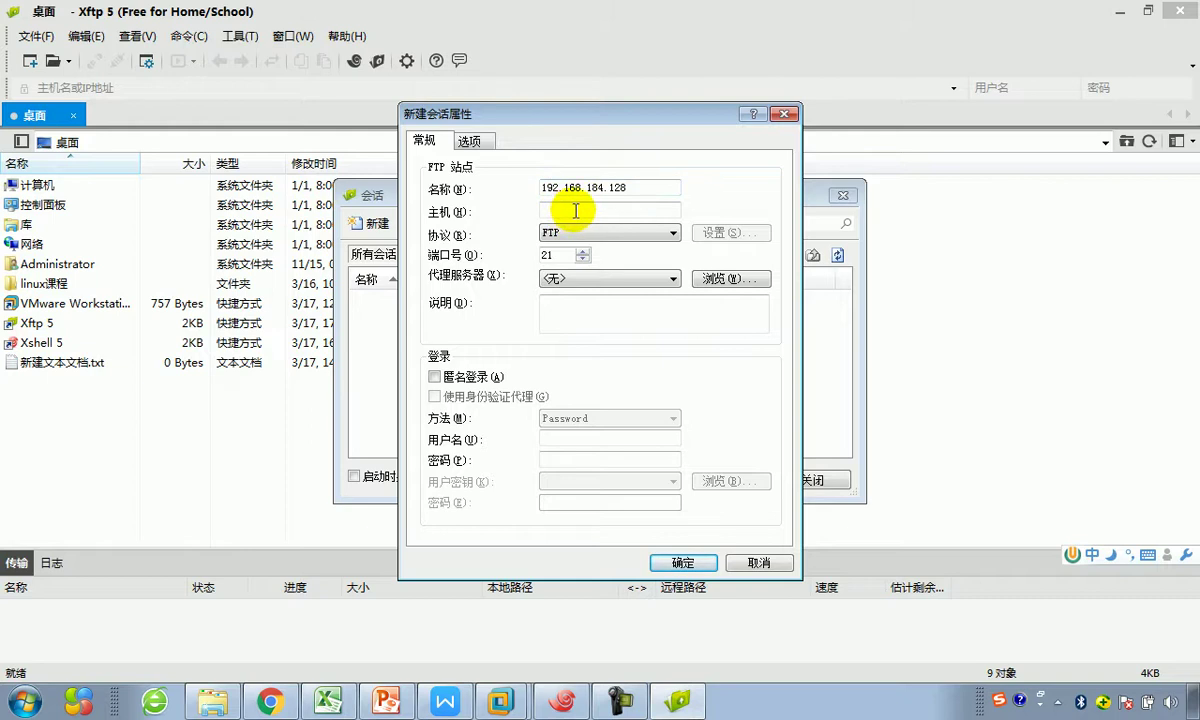
pyautogui.hotkey('ctrl', 'v')
pyautogui.moveTo(640, 212); pyautogui.dragTo(522, 210)
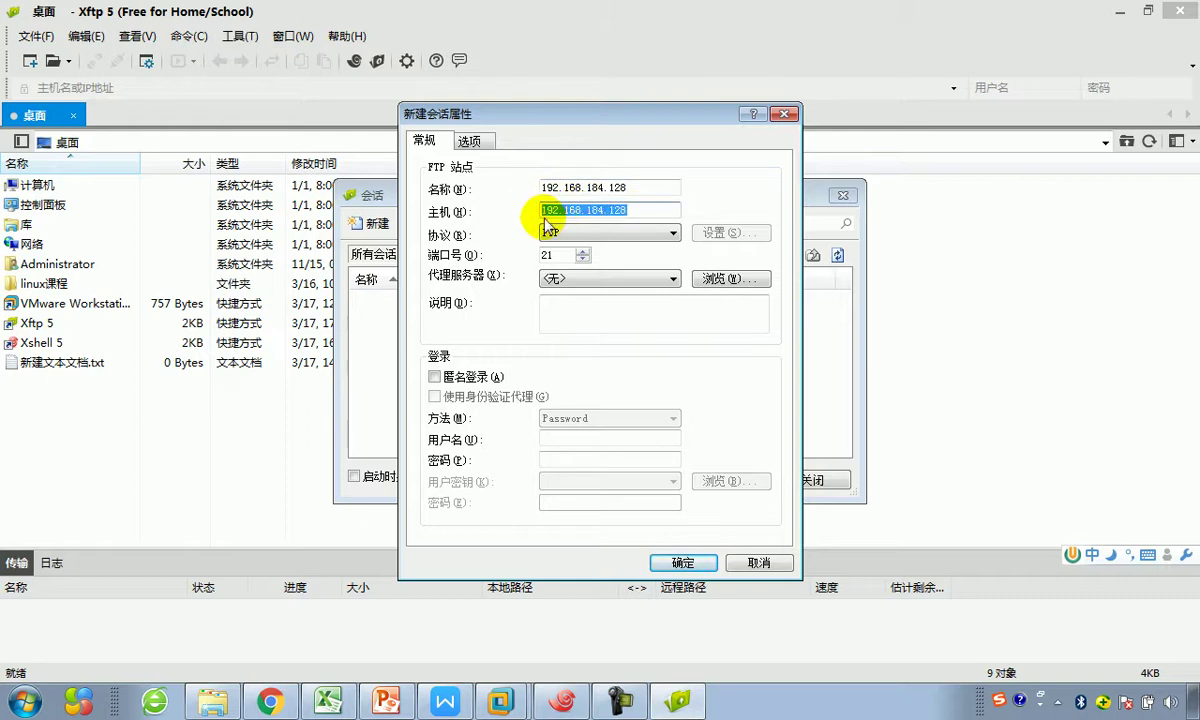
pyautogui.moveTo(651, 187); pyautogui.dragTo(499, 190)
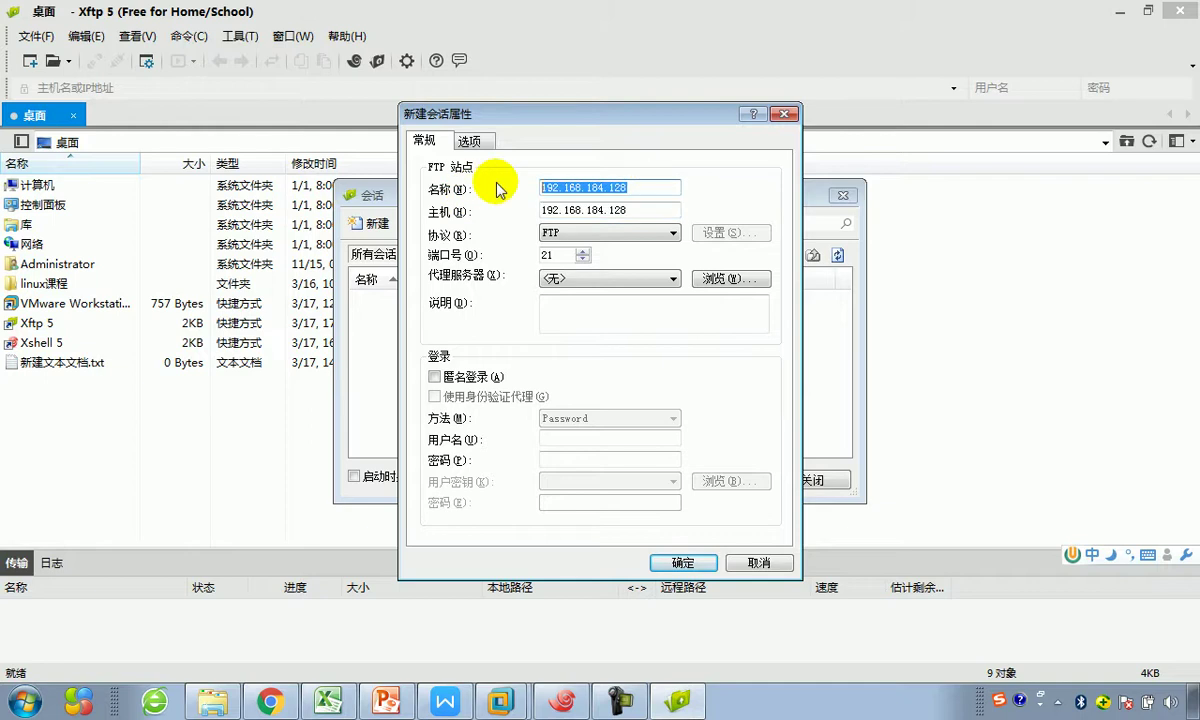
# Step: Rename the session to 我的测试linux
pyautogui.write('我的测试')
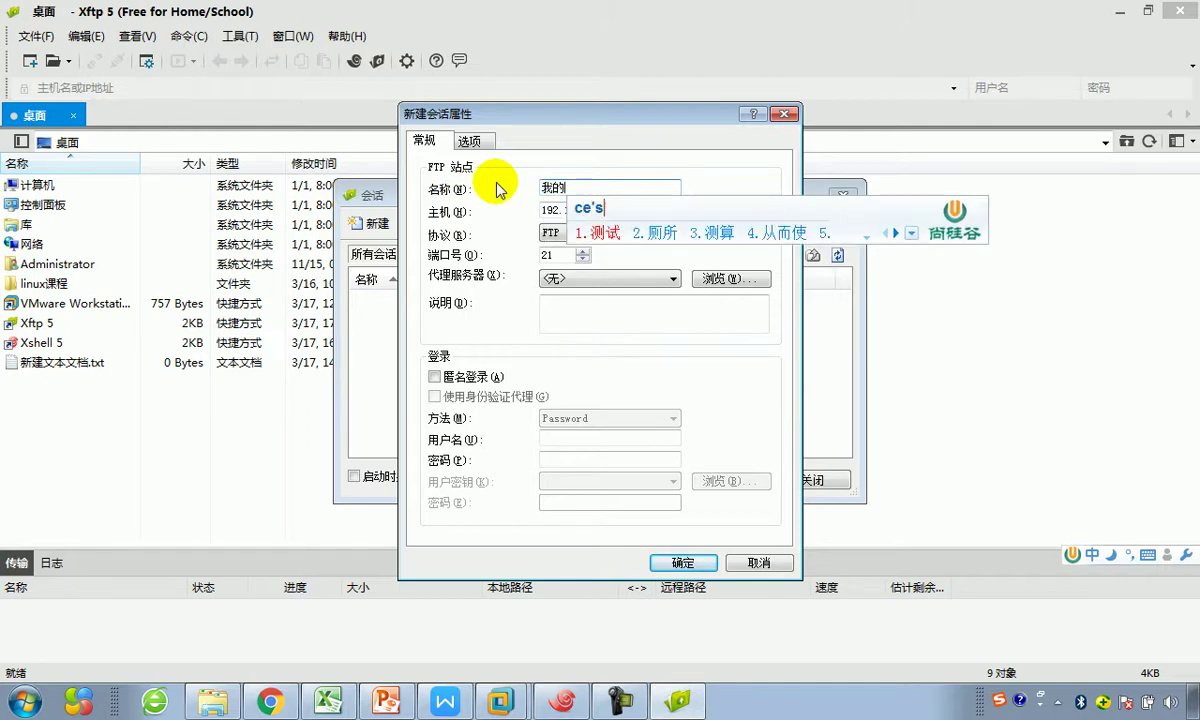
pyautogui.press('Escape')
pyautogui.press('shift')
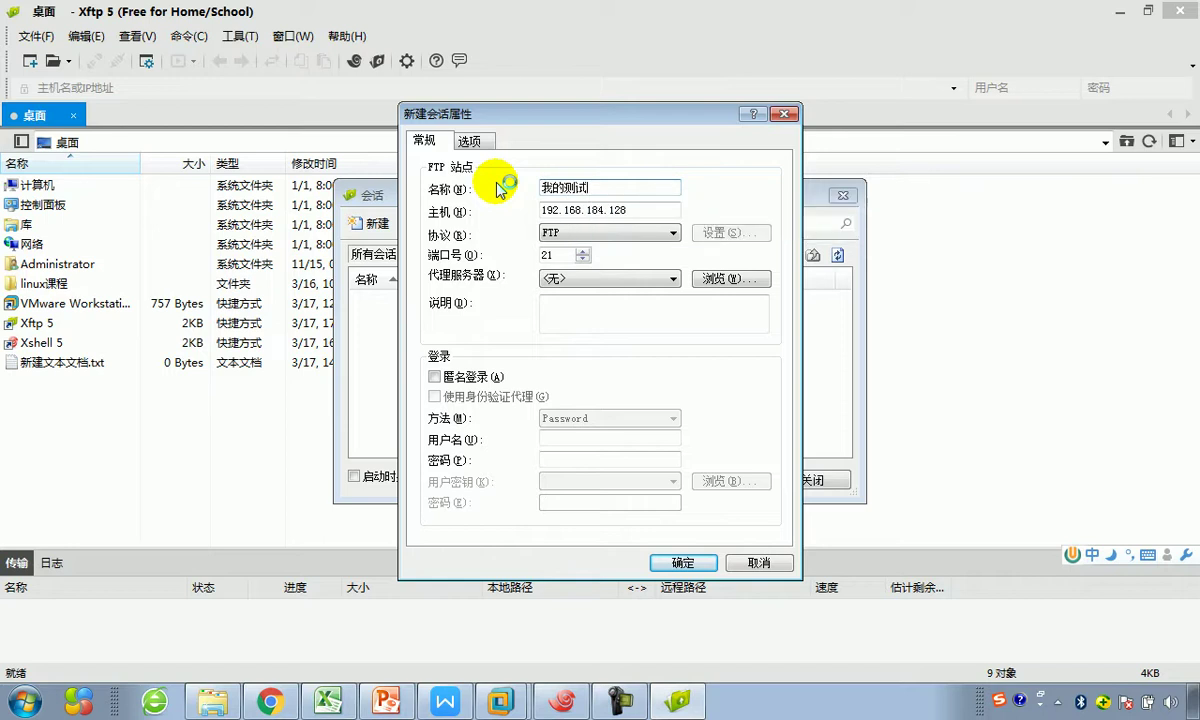
pyautogui.write('linu')
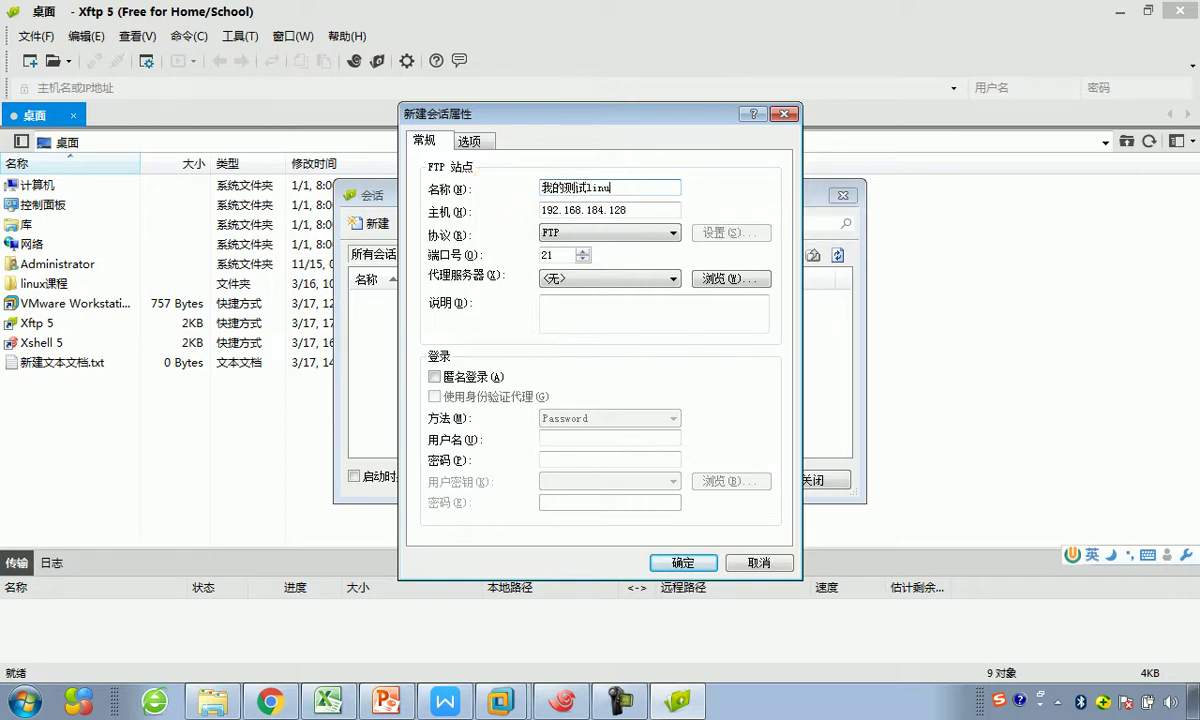
pyautogui.write('x')
pyautogui.moveTo(612, 187); pyautogui.dragTo(530, 187)
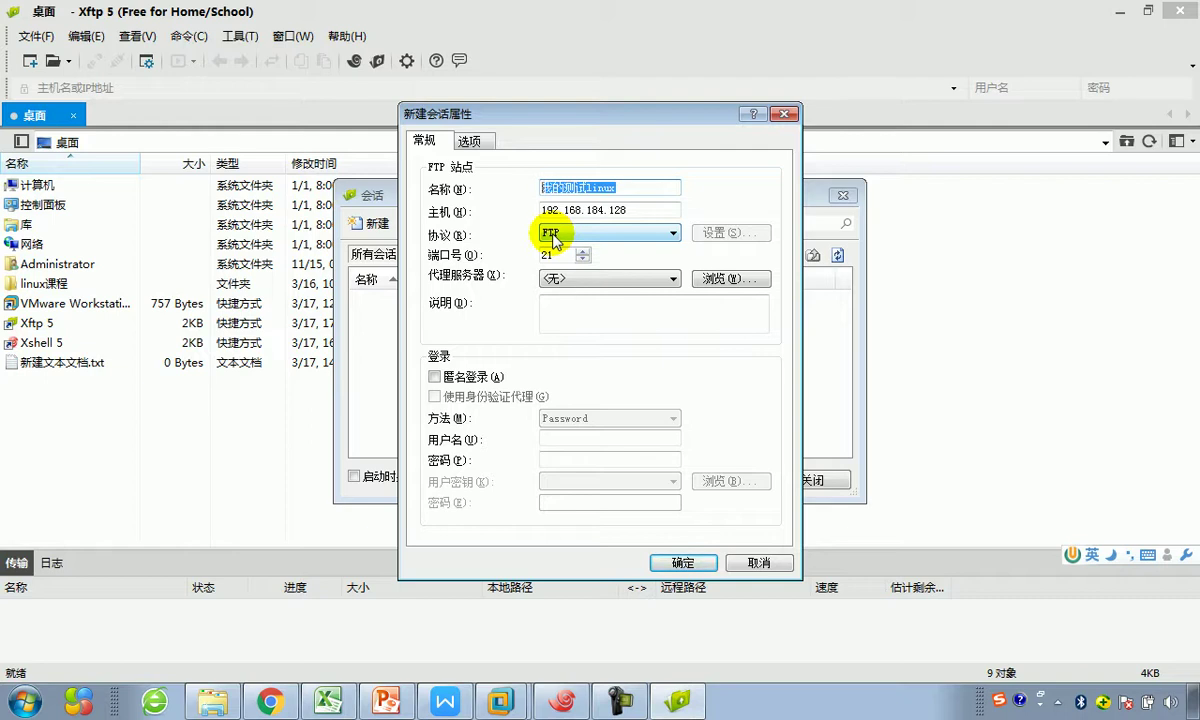
# Step: Set the protocol to SFTP on port 22, checking the port in the Excel diagram
pyautogui.doubleClick(550, 254)
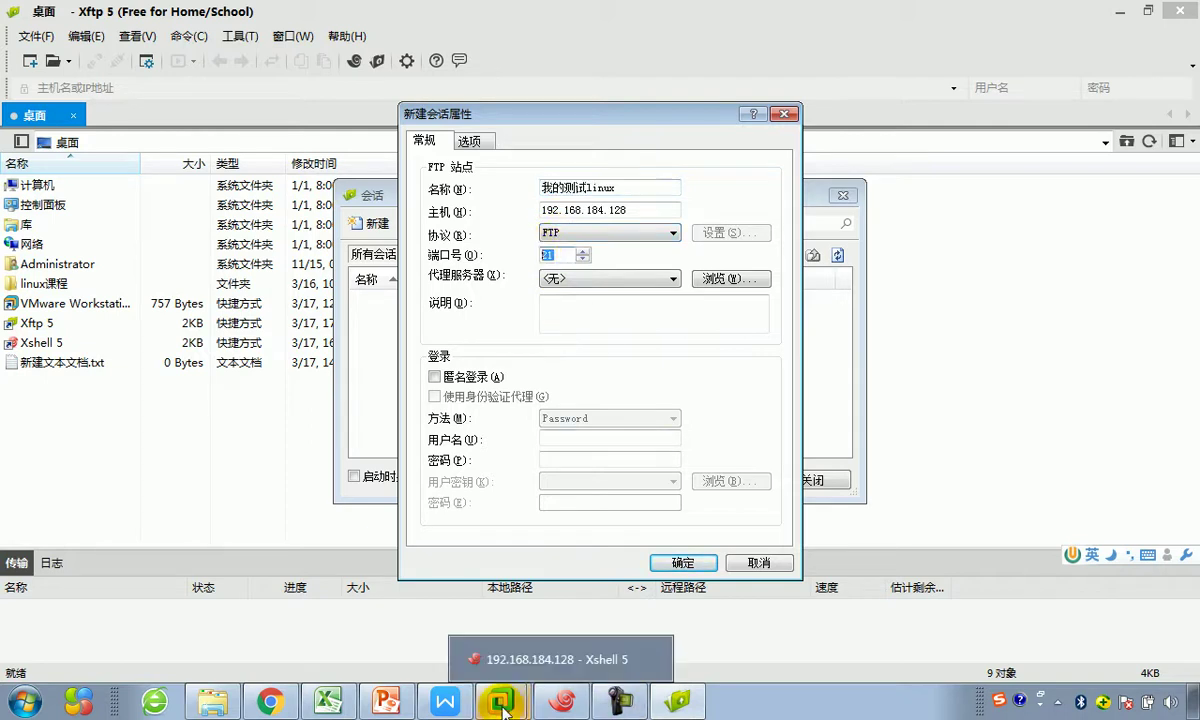
pyautogui.click(328, 702)
pyautogui.click(749, 369)
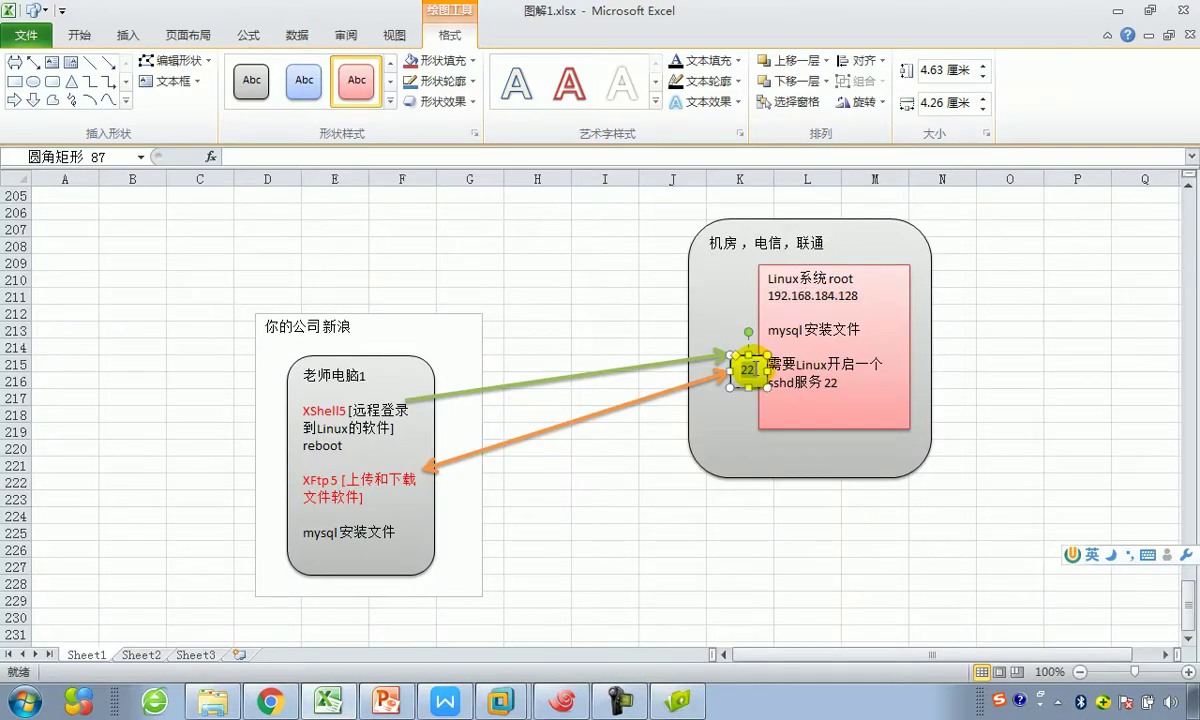
pyautogui.click(1104, 10)
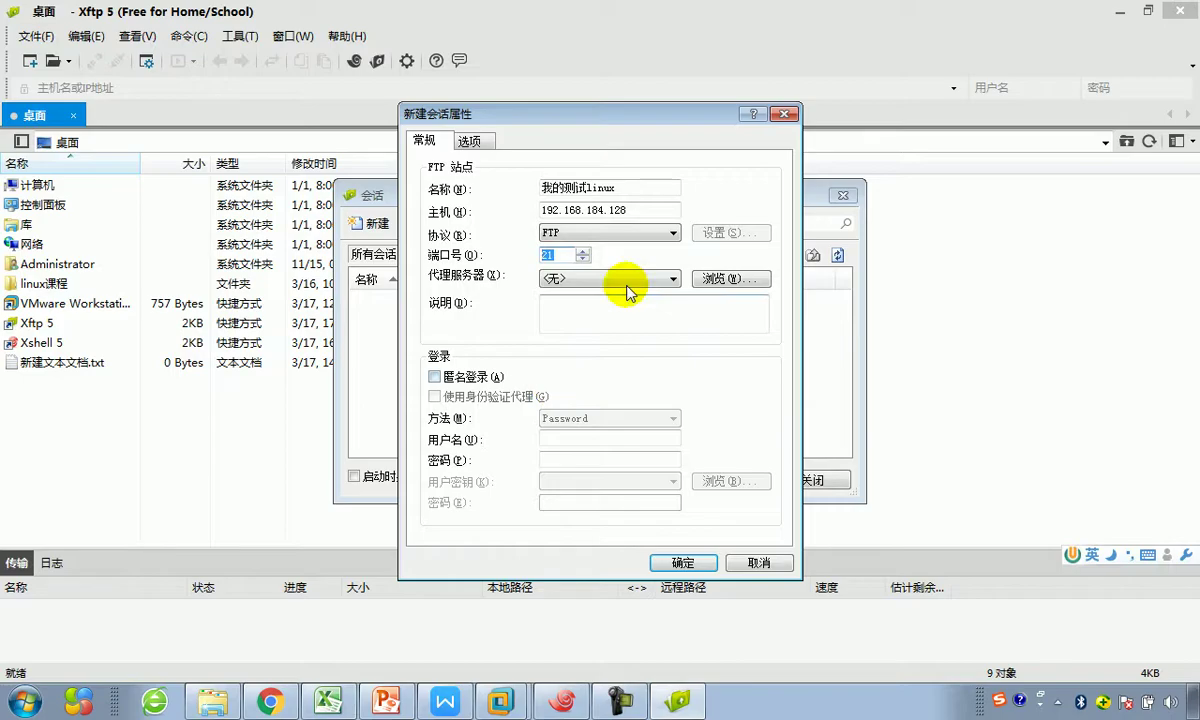
pyautogui.click(671, 234)
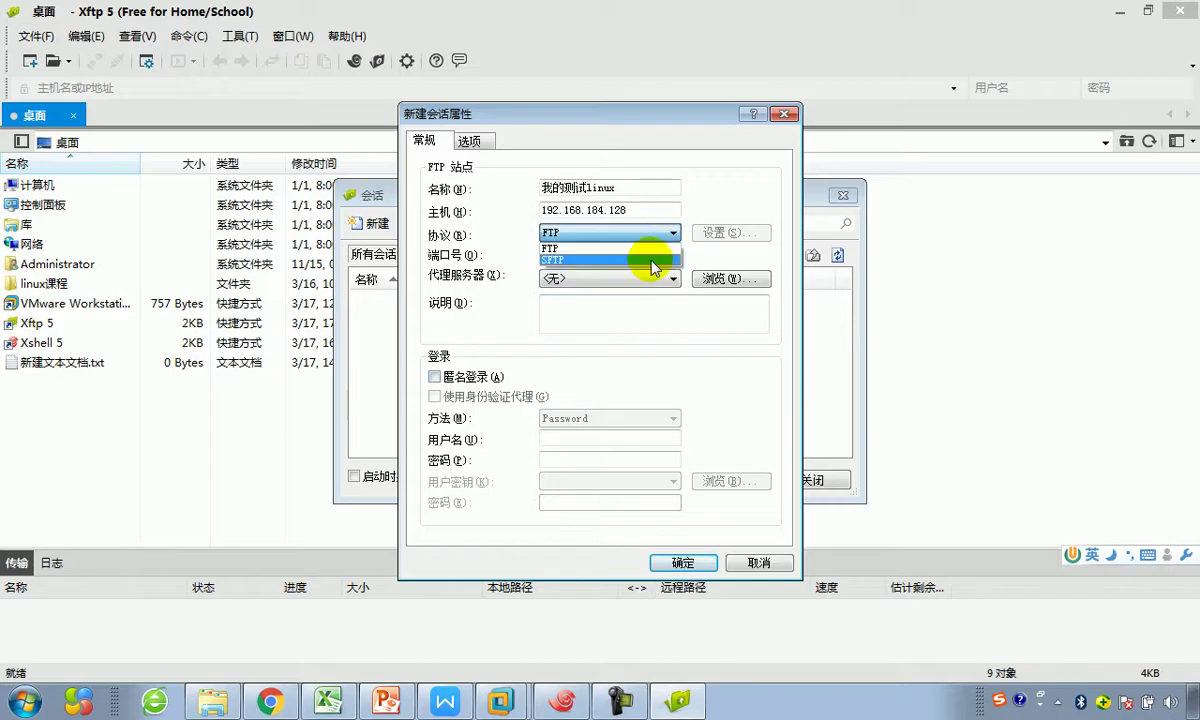
pyautogui.click(652, 262)
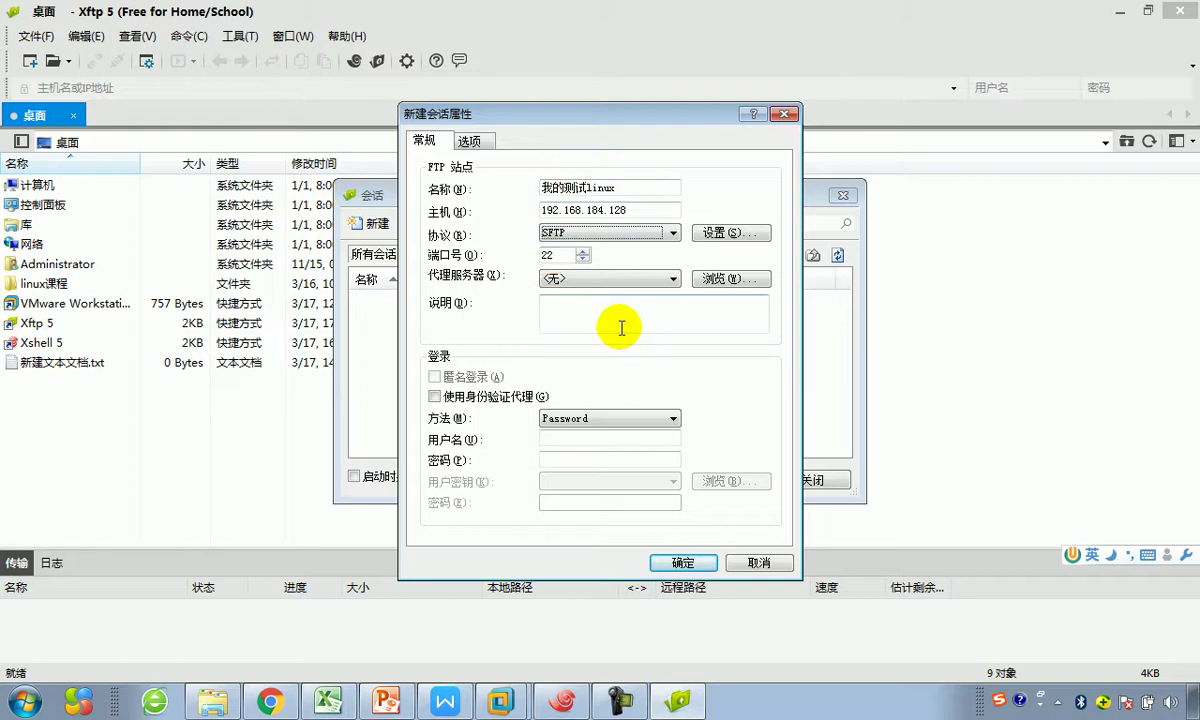
# Step: Enter root as the user name and capture the session dialog as a screenshot
pyautogui.click(556, 438)
pyautogui.write('root')
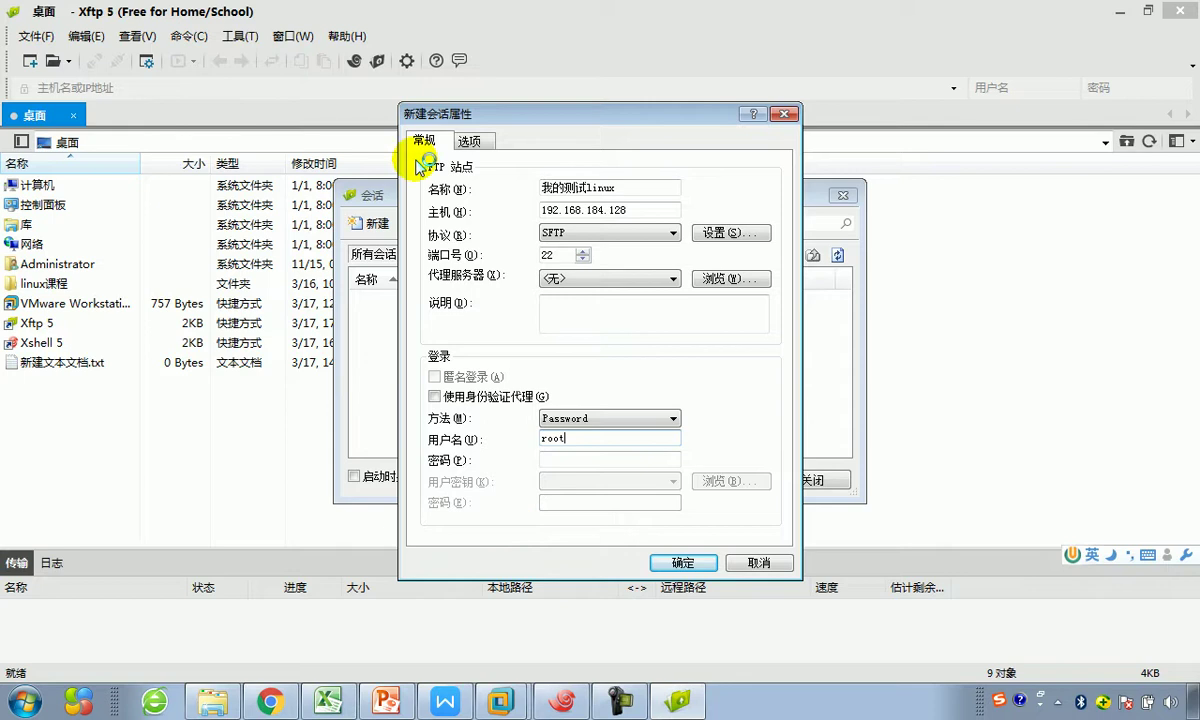
pyautogui.hotkey('ctrl', 'alt', 'a')
pyautogui.moveTo(401, 108); pyautogui.dragTo(800, 502)
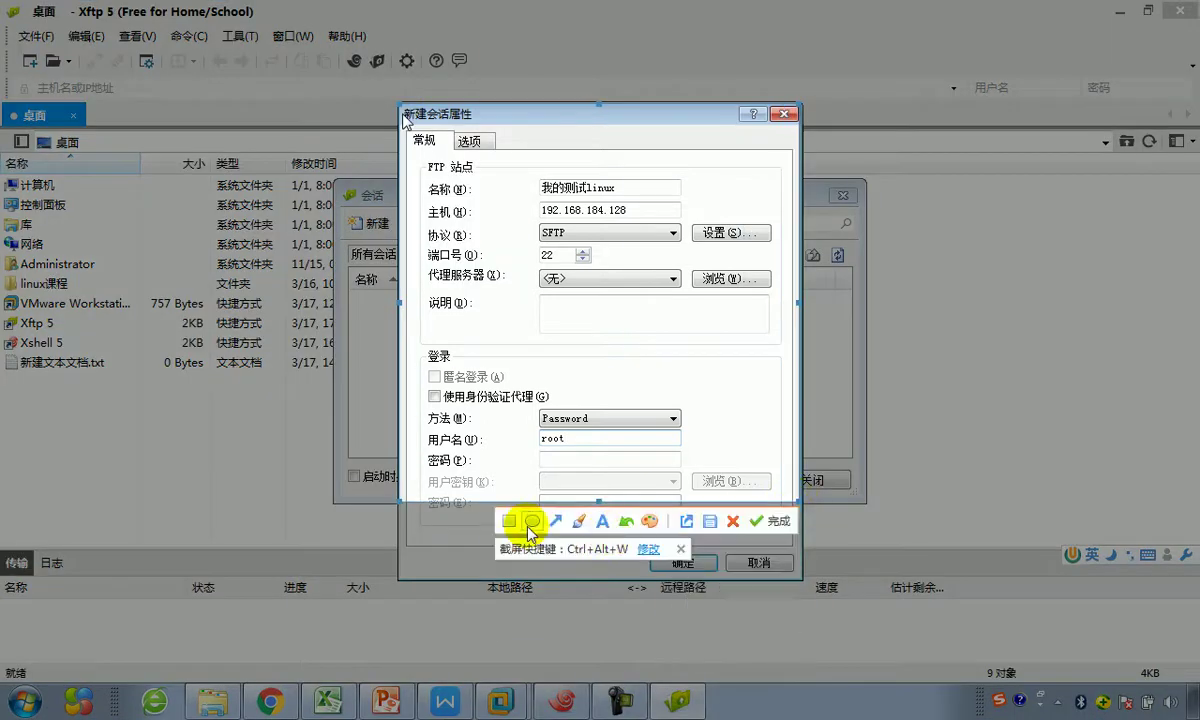
# Step: Box the session name in red and underline the host with the note 远程的Linux的ip地址
pyautogui.click(509, 521)
pyautogui.moveTo(533, 173); pyautogui.dragTo(621, 194)
pyautogui.click(576, 522)
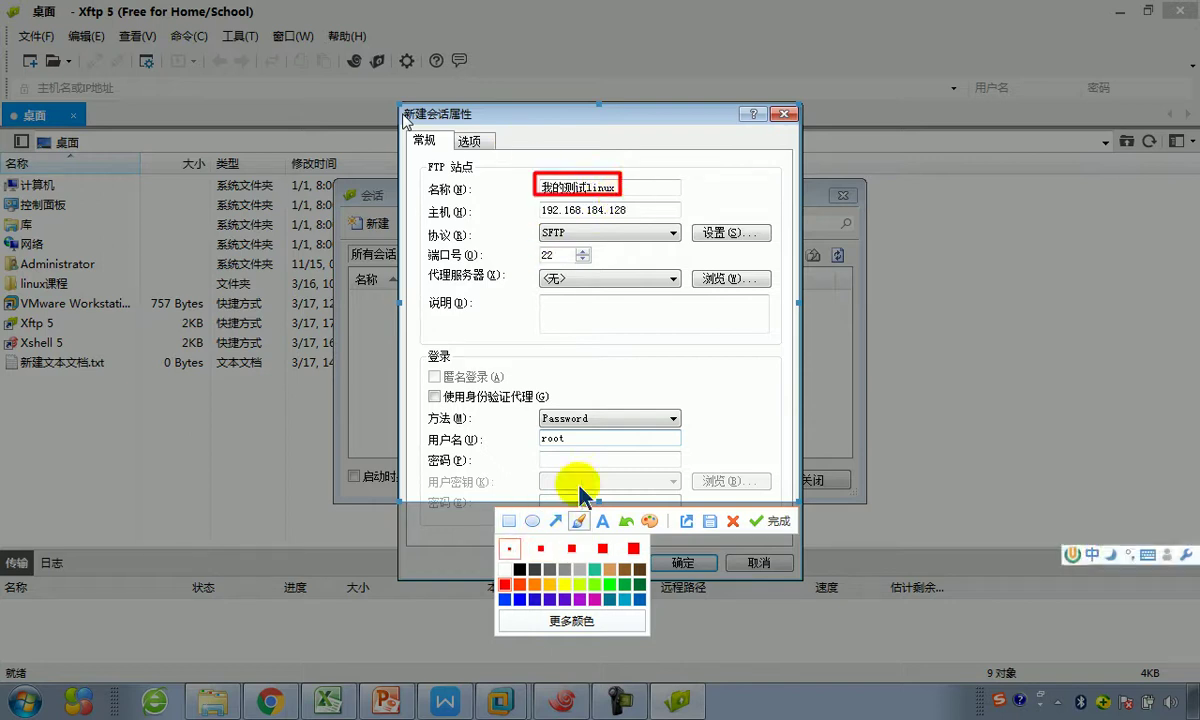
pyautogui.moveTo(538, 220)
pyautogui.mouseDown()
pyautogui.moveTo(625, 219)
pyautogui.moveTo(683, 194)
pyautogui.mouseUp()
pyautogui.click(556, 522)
pyautogui.click(604, 521)
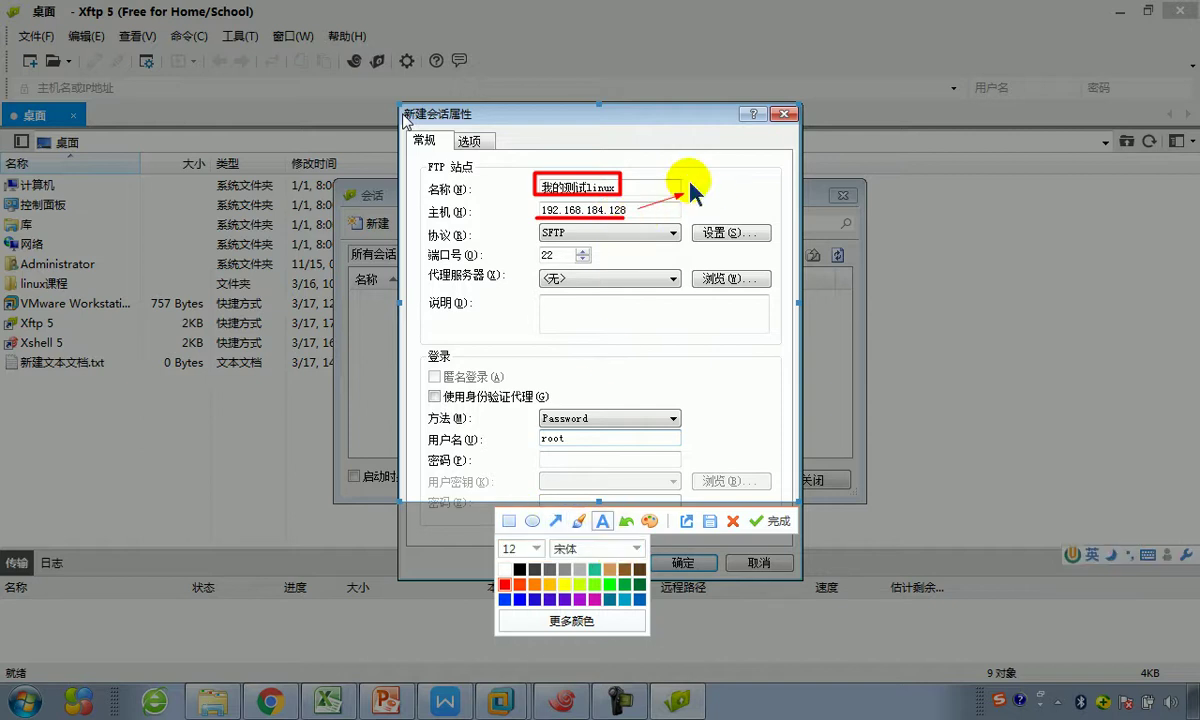
pyautogui.click(692, 186)
pyautogui.write('远程的')
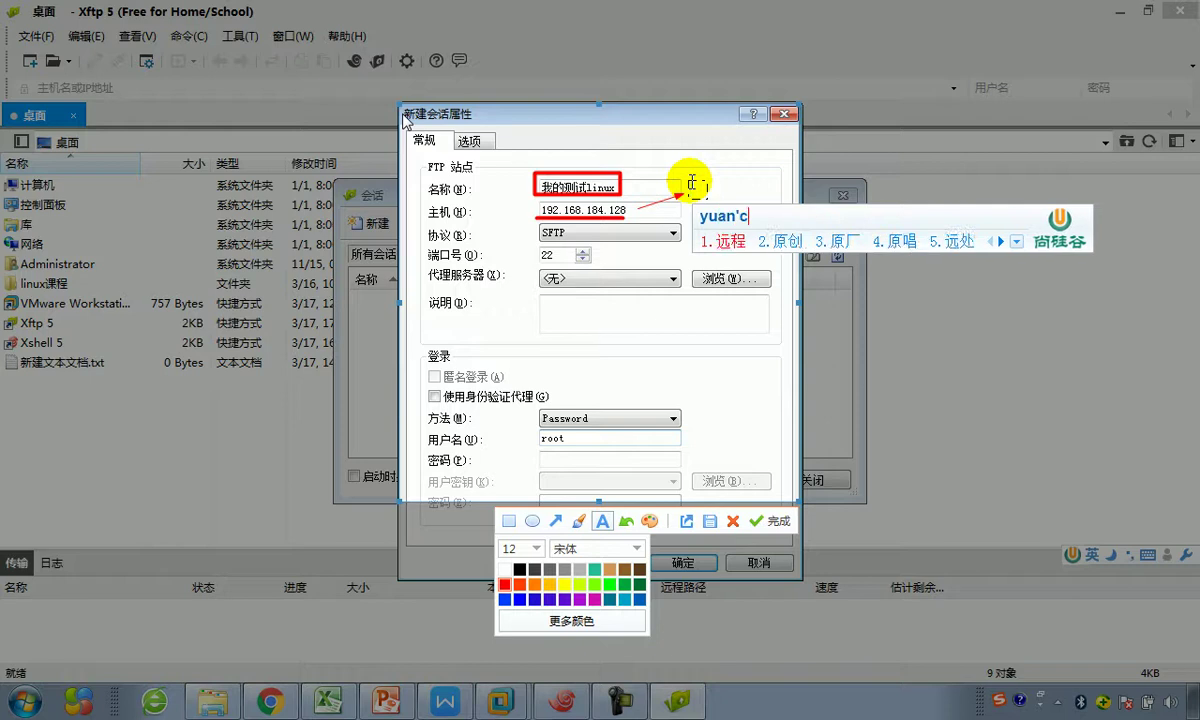
pyautogui.write('Linux的')
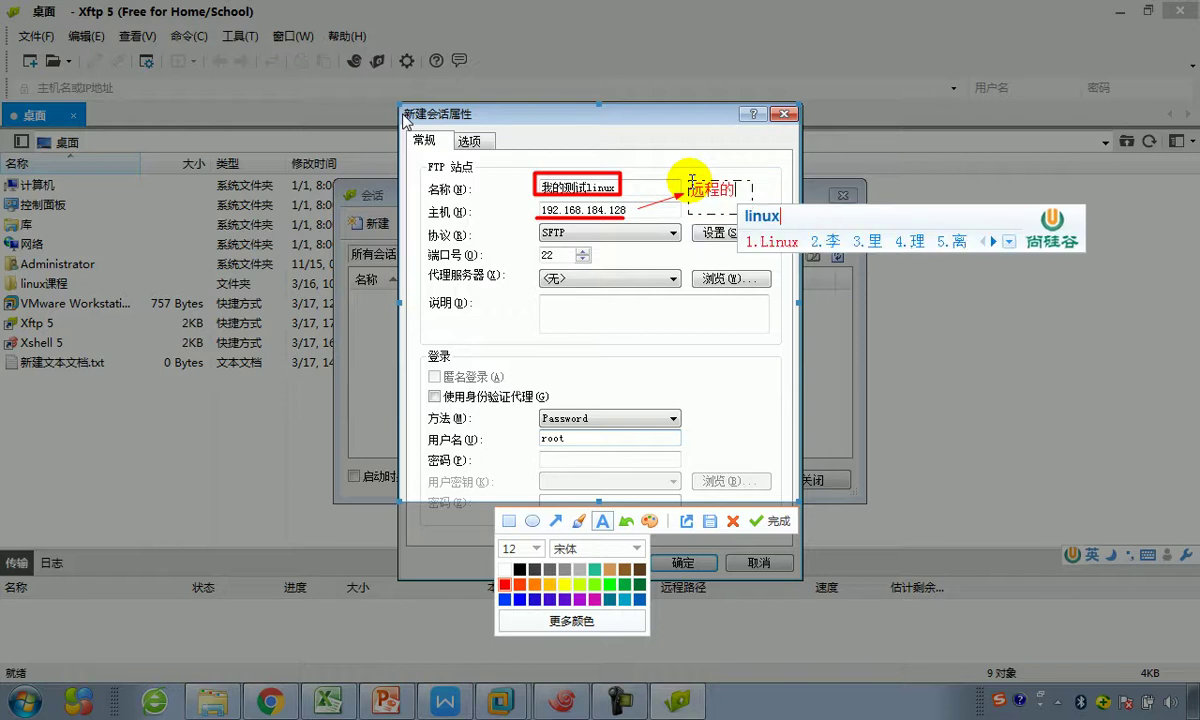
pyautogui.write('ip')
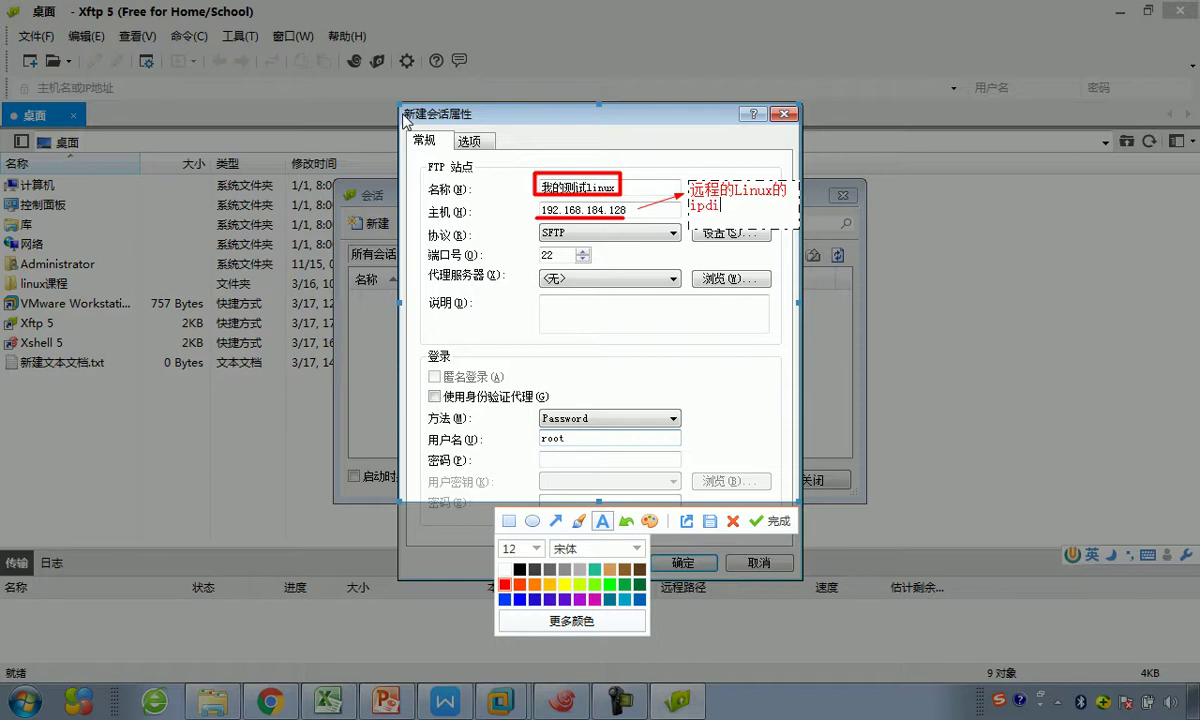
pyautogui.write('地址')
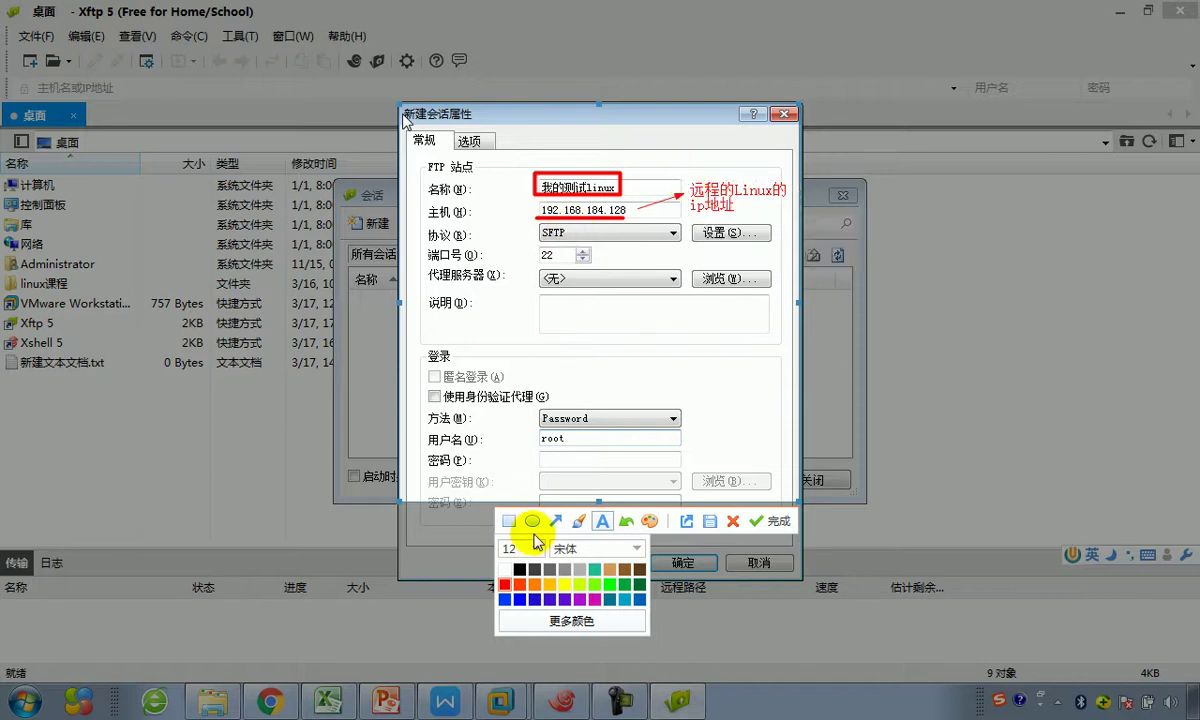
# Step: Box the SFTP protocol and port 22 in blue and finish the screenshot
pyautogui.click(509, 521)
pyautogui.click(535, 599)
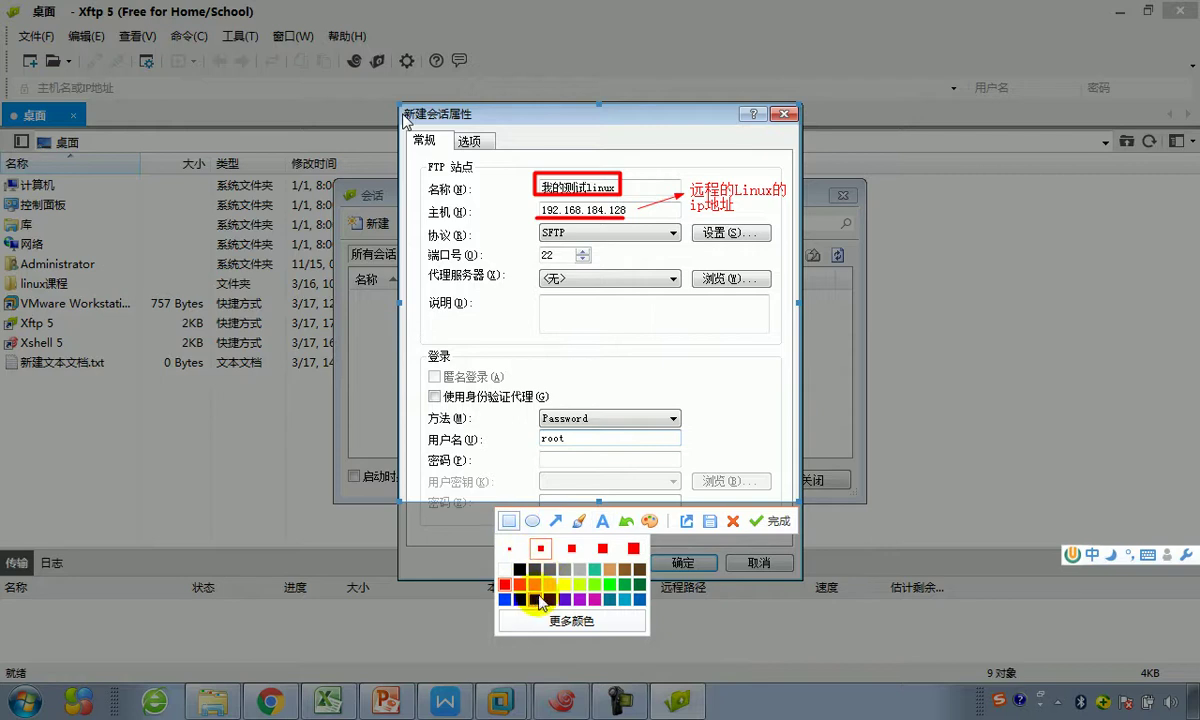
pyautogui.moveTo(533, 221); pyautogui.dragTo(575, 243)
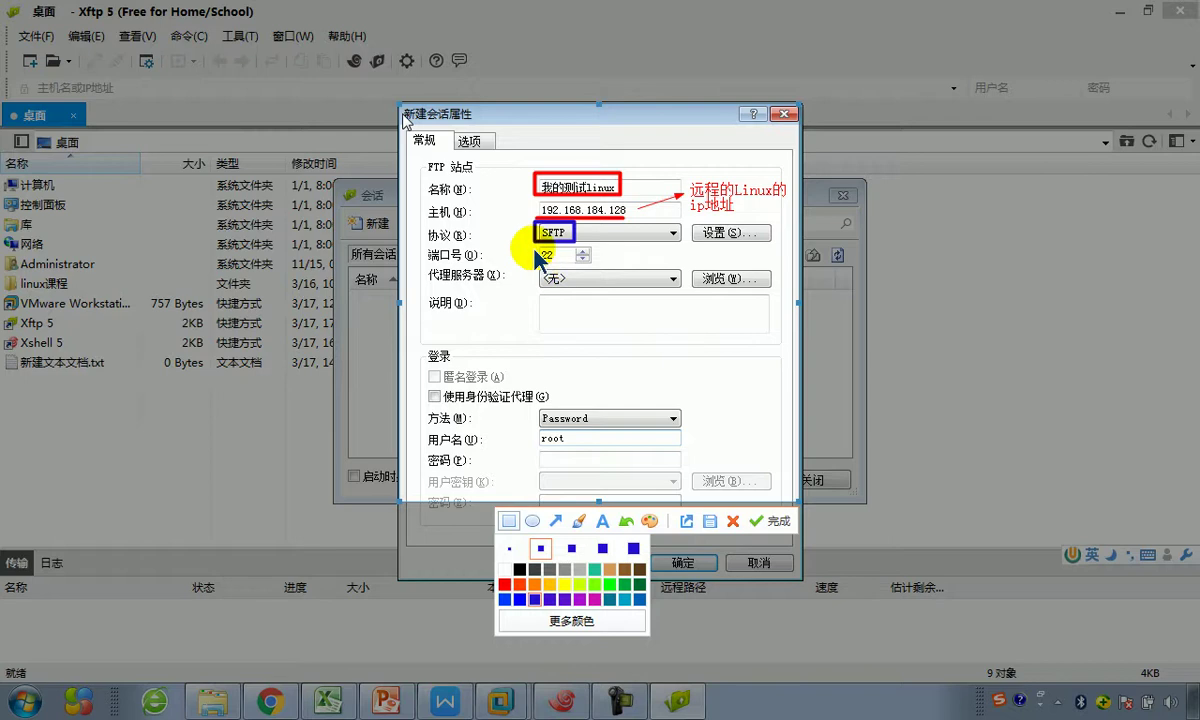
pyautogui.moveTo(535, 245)
pyautogui.mouseDown()
pyautogui.moveTo(556, 268)
pyautogui.moveTo(575, 265)
pyautogui.mouseUp()
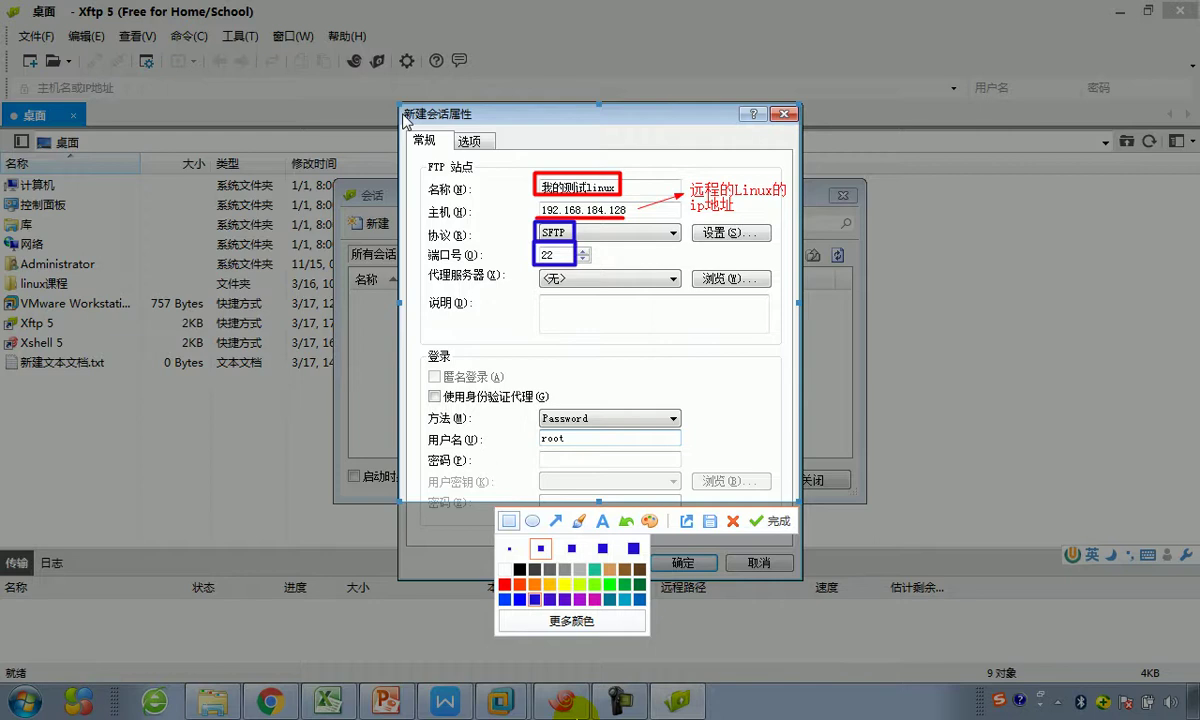
pyautogui.click(770, 521)
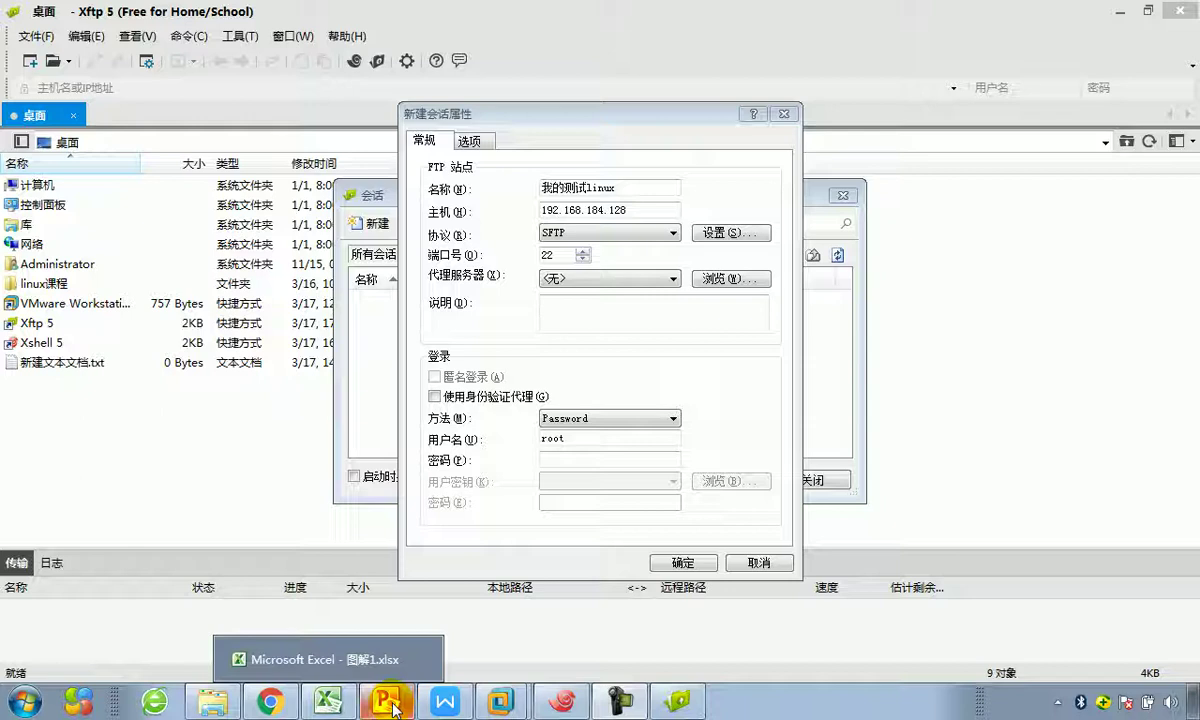
# Step: Paste and shrink the annotated screenshot under 5.4.3, then save the new Xftp session
pyautogui.click(445, 703)
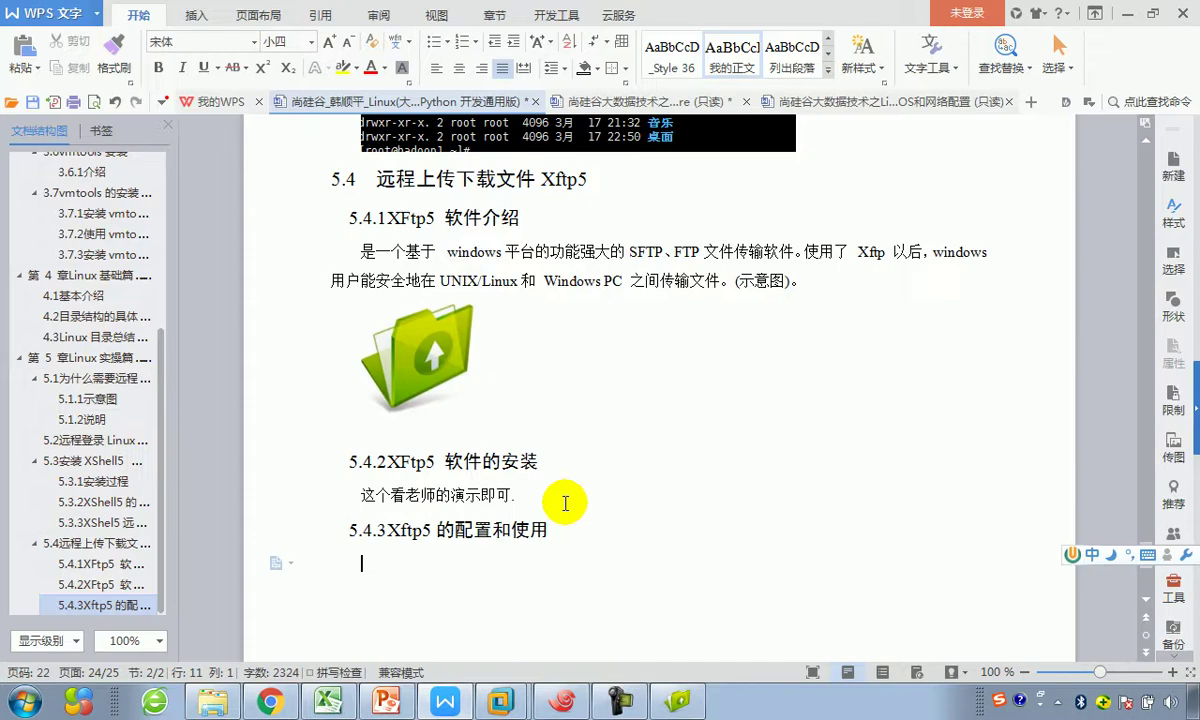
pyautogui.hotkey('ctrl', 'v')
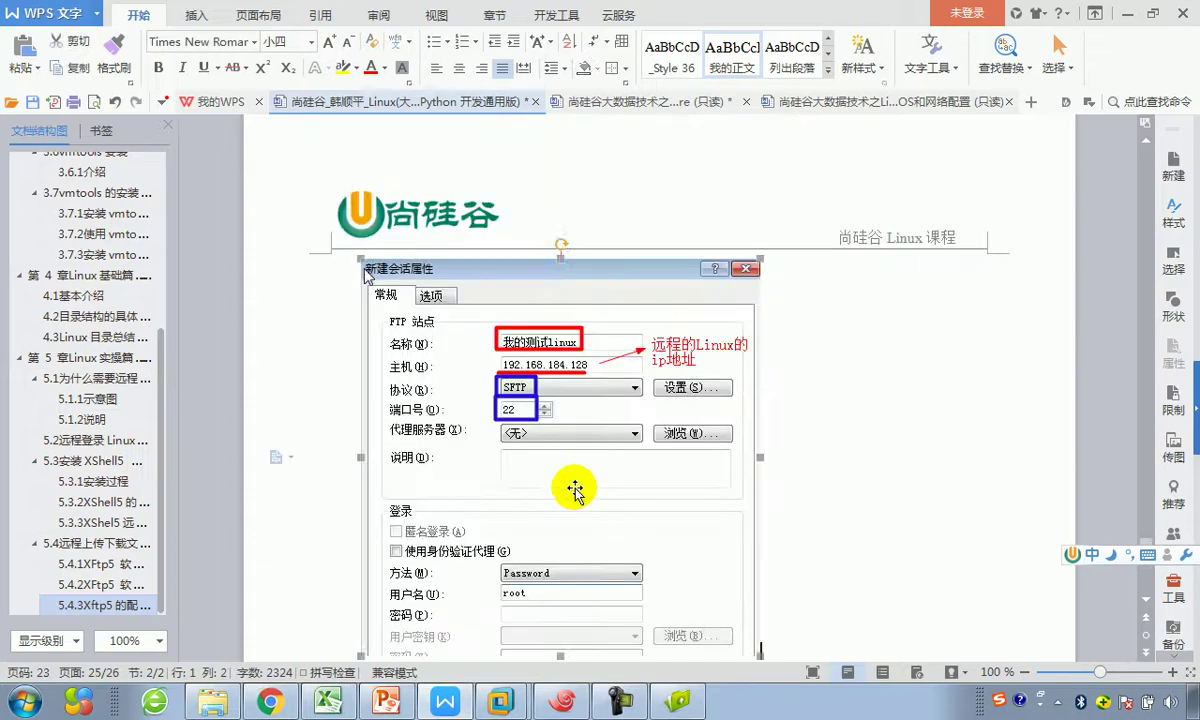
pyautogui.click(579, 485)
pyautogui.moveTo(758, 487); pyautogui.dragTo(753, 428)
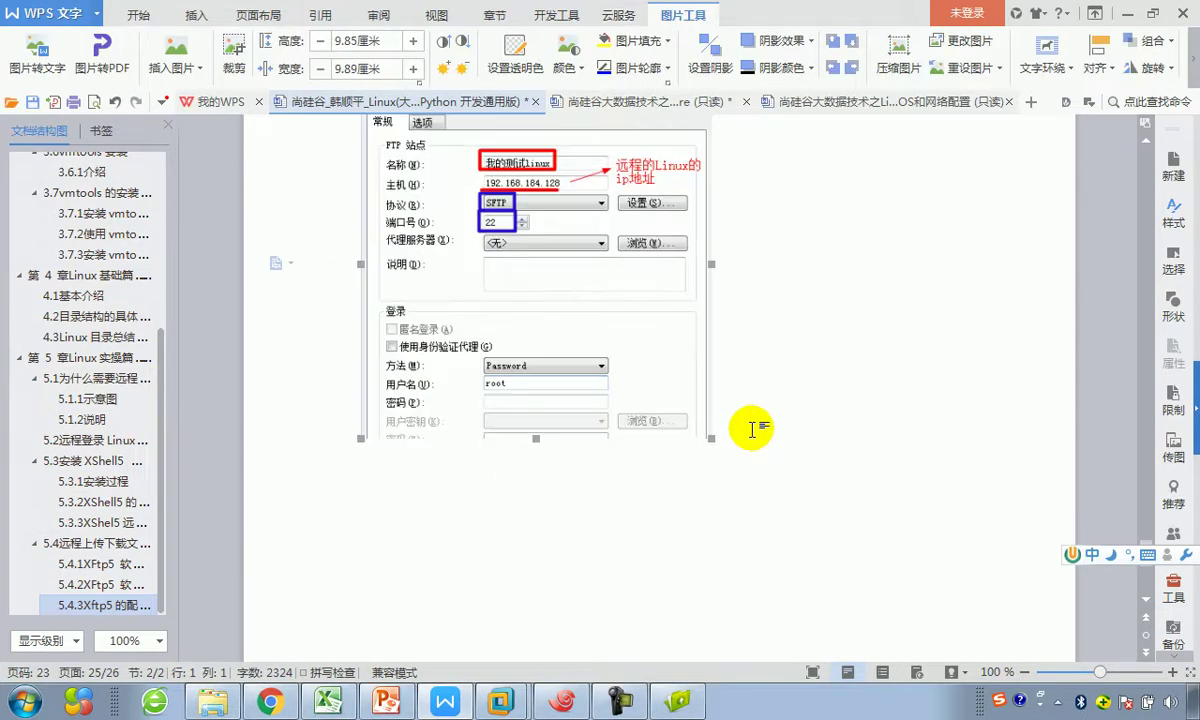
pyautogui.click(753, 428)
pyautogui.press('Return')
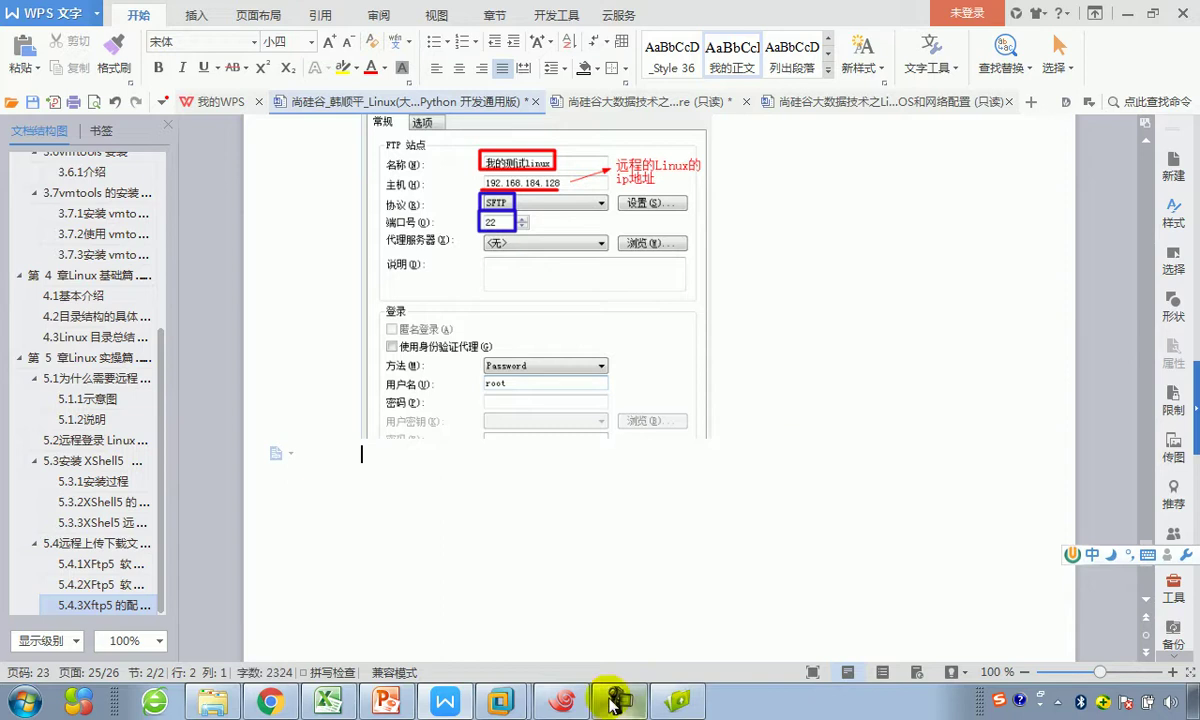
pyautogui.click(678, 703)
pyautogui.click(678, 563)
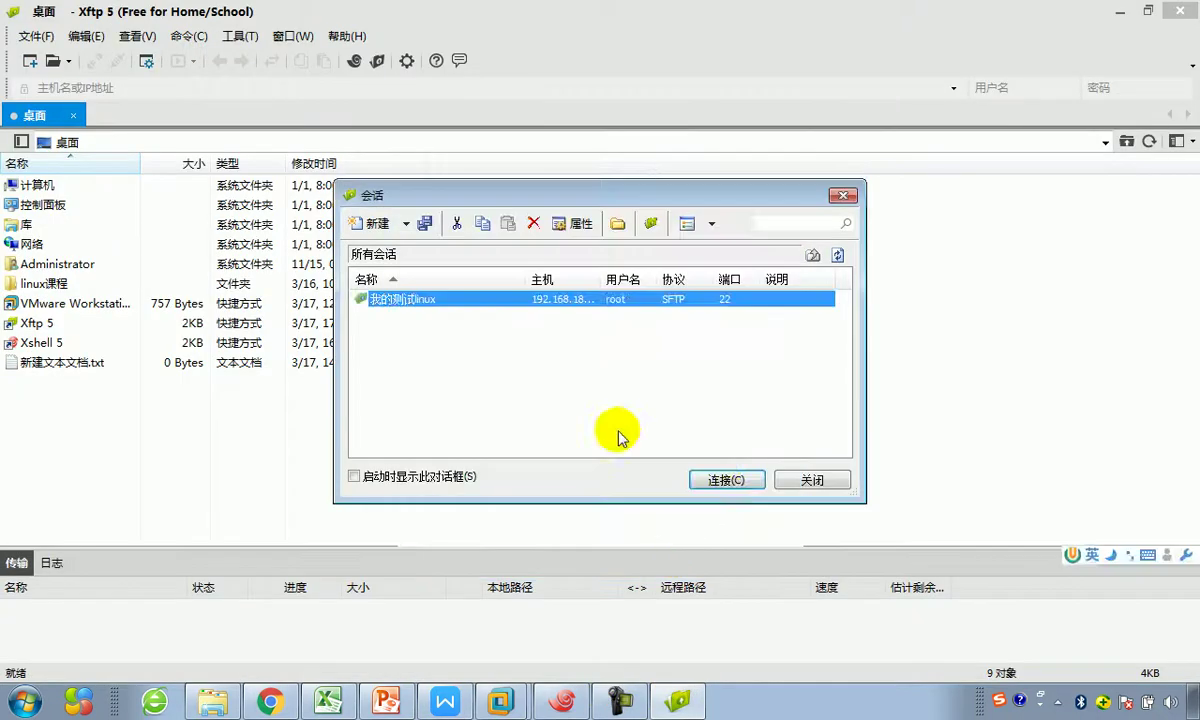
# Step: Connect via 我的测试linux, accept the host key, log in as root and show /root
pyautogui.click(720, 482)
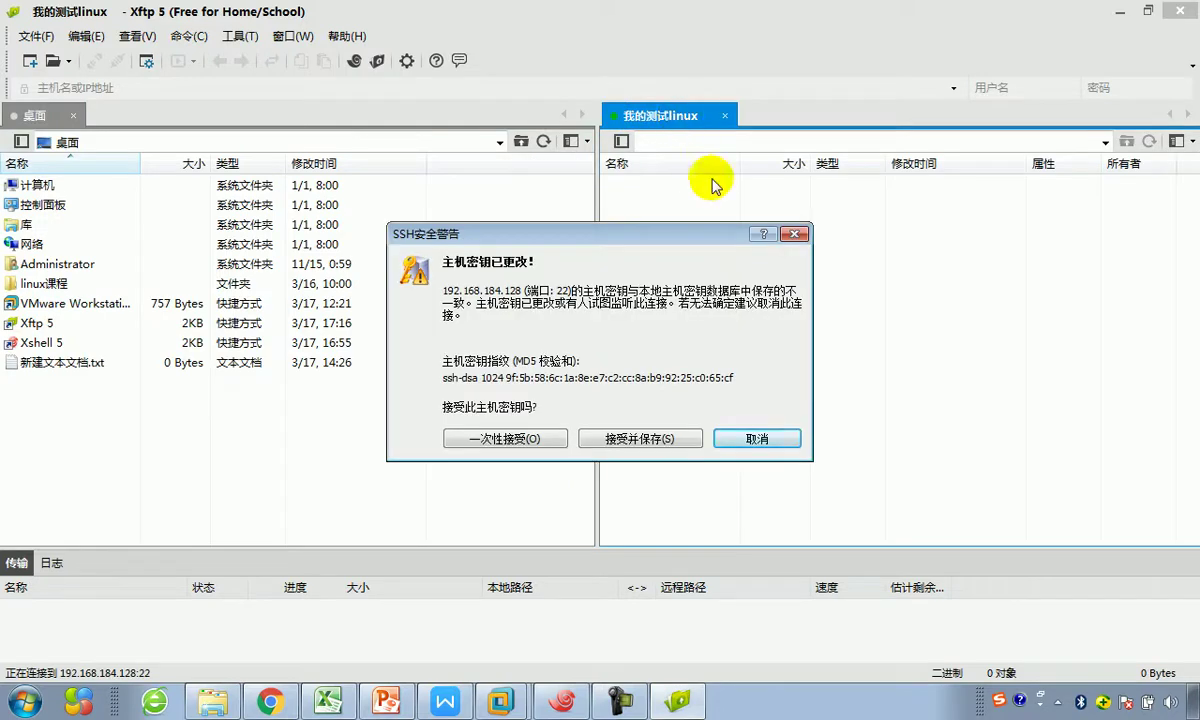
pyautogui.click(646, 436)
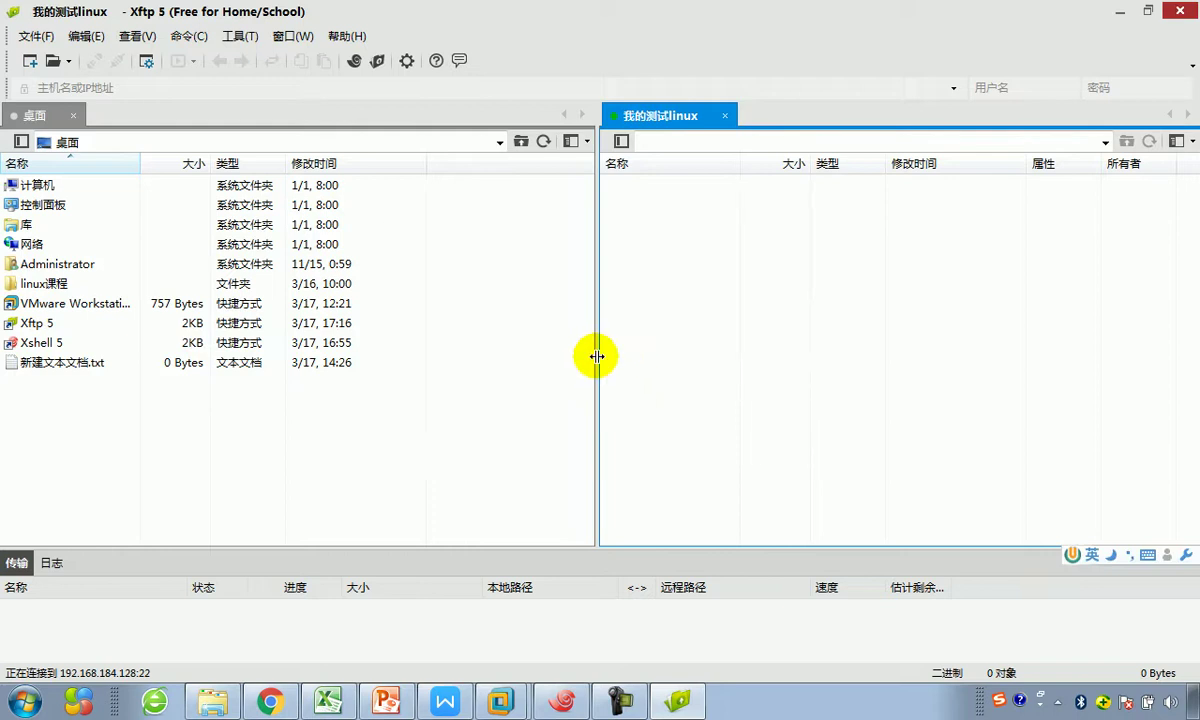
pyautogui.moveTo(596, 356); pyautogui.dragTo(537, 340)
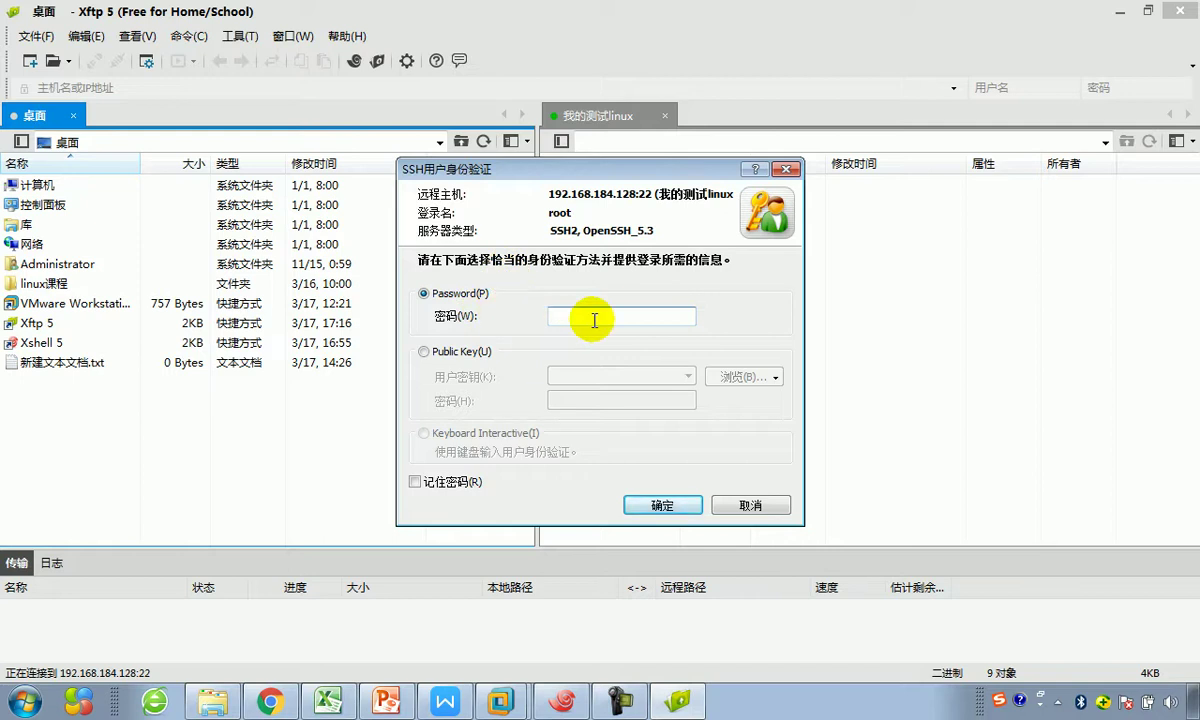
pyautogui.write('1')
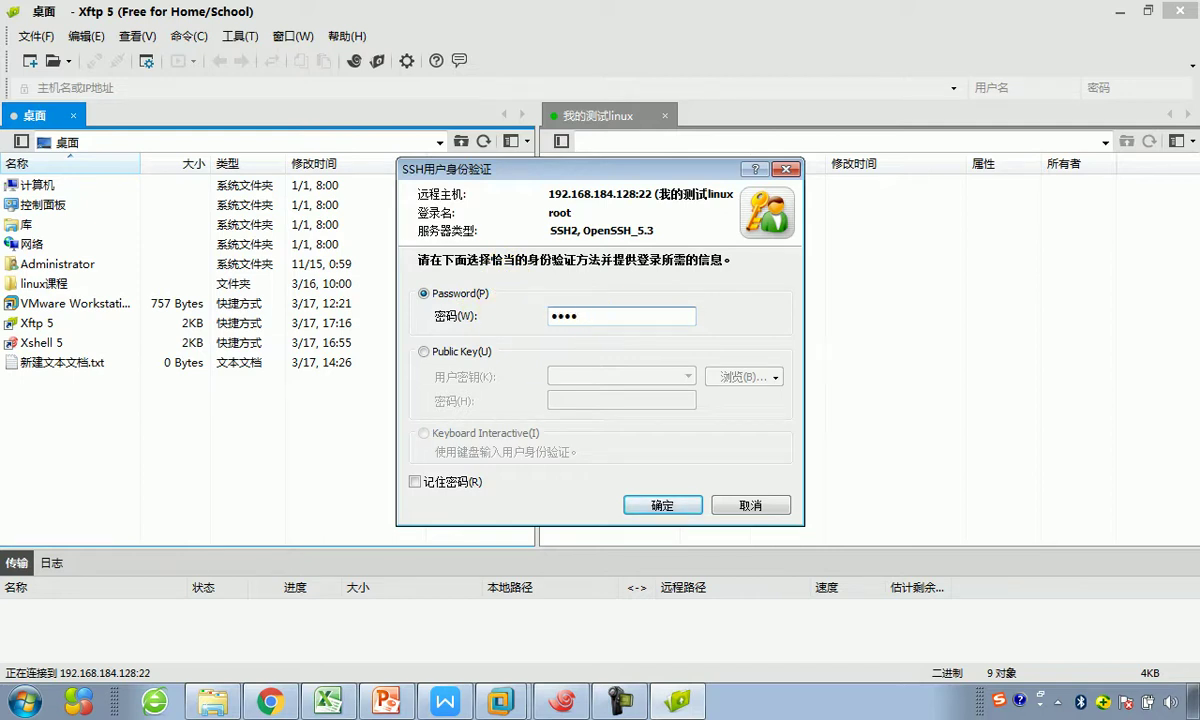
pyautogui.click(655, 506)
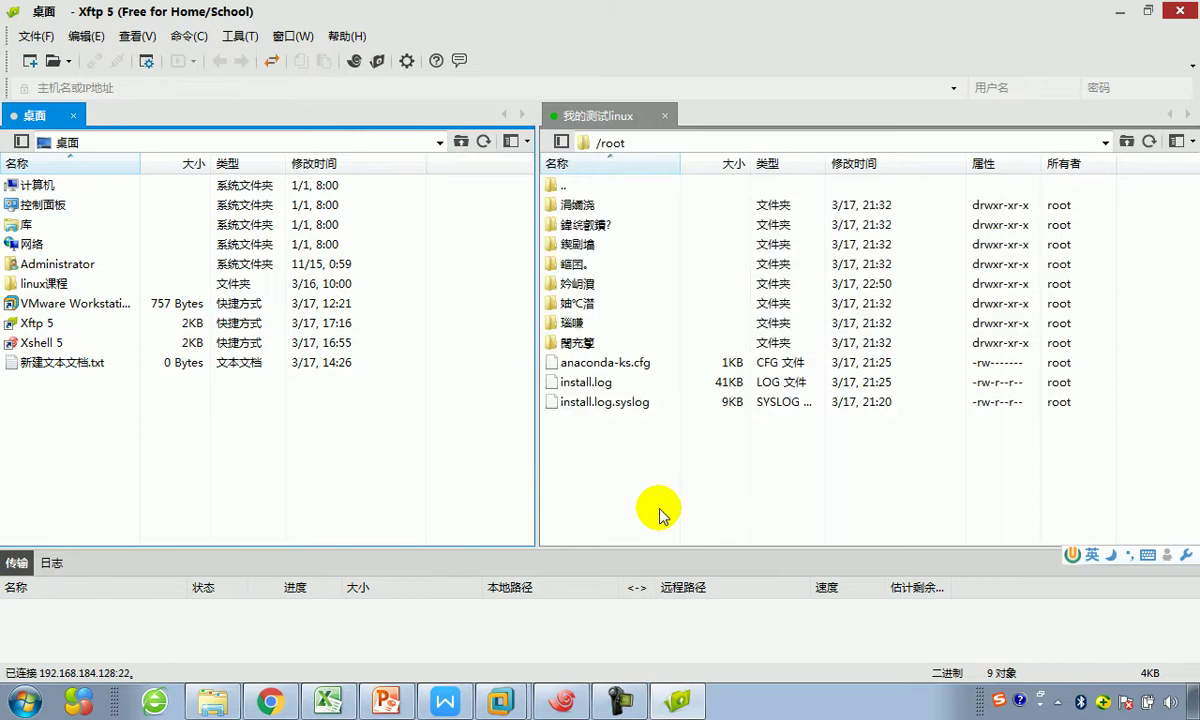
pyautogui.click(675, 153)
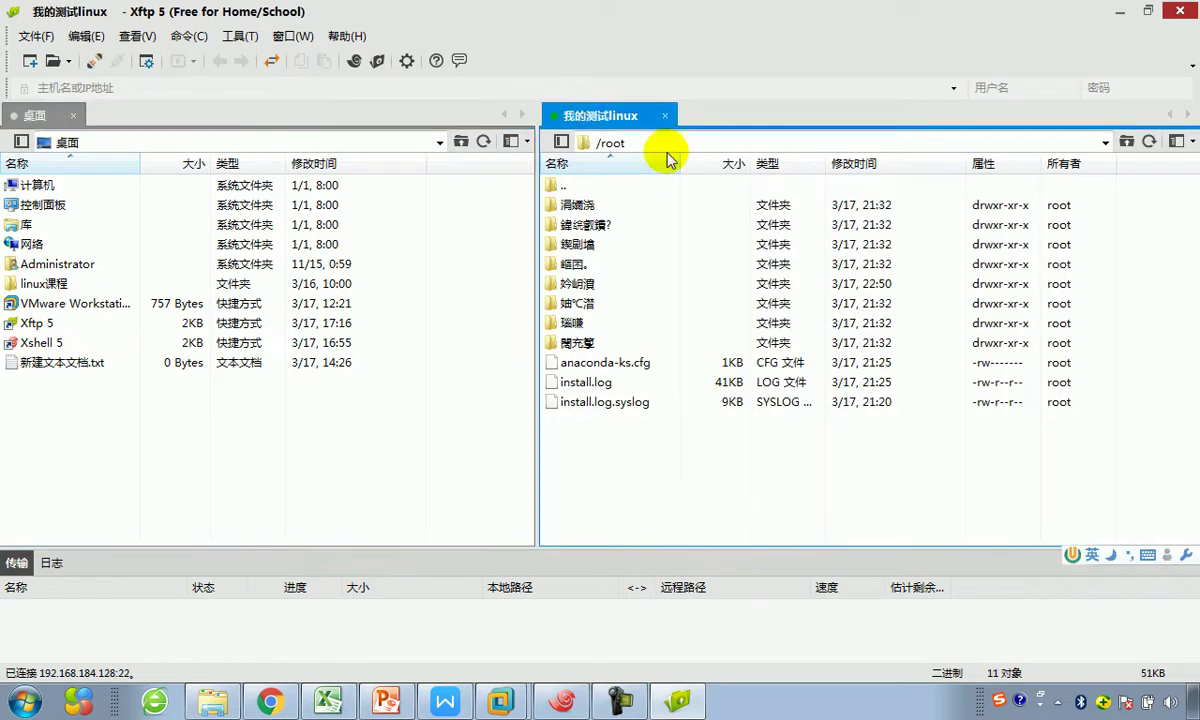
pyautogui.click(645, 144)
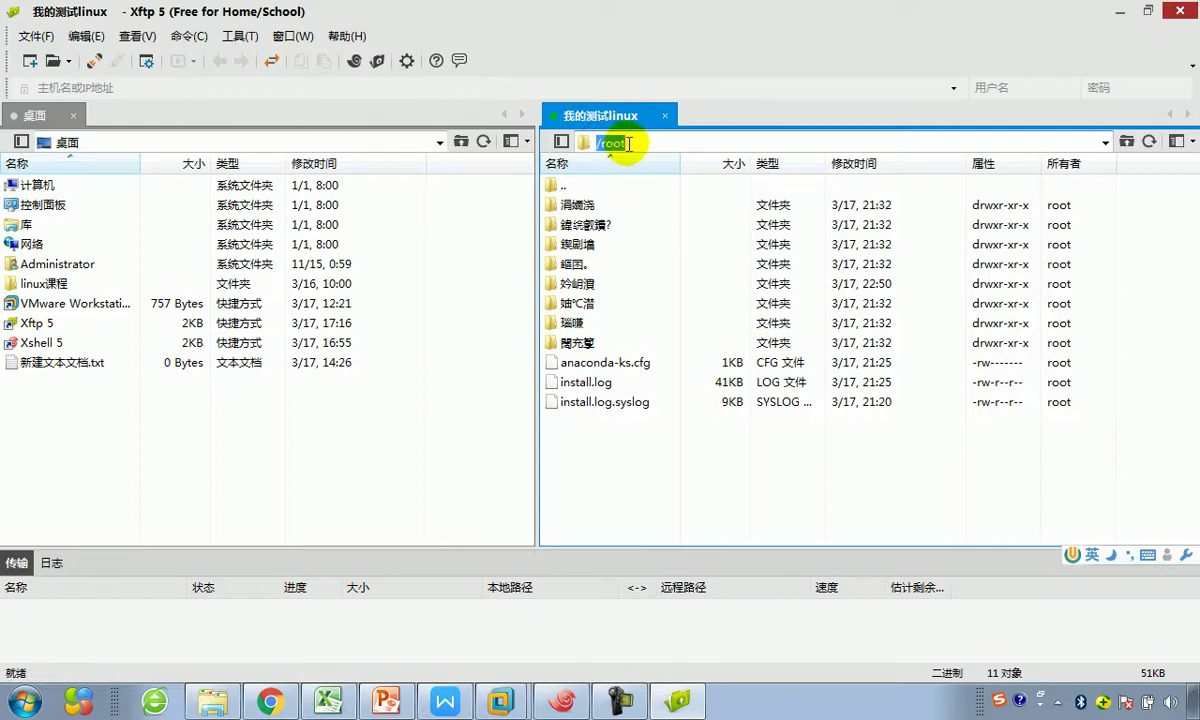
pyautogui.click(672, 690)
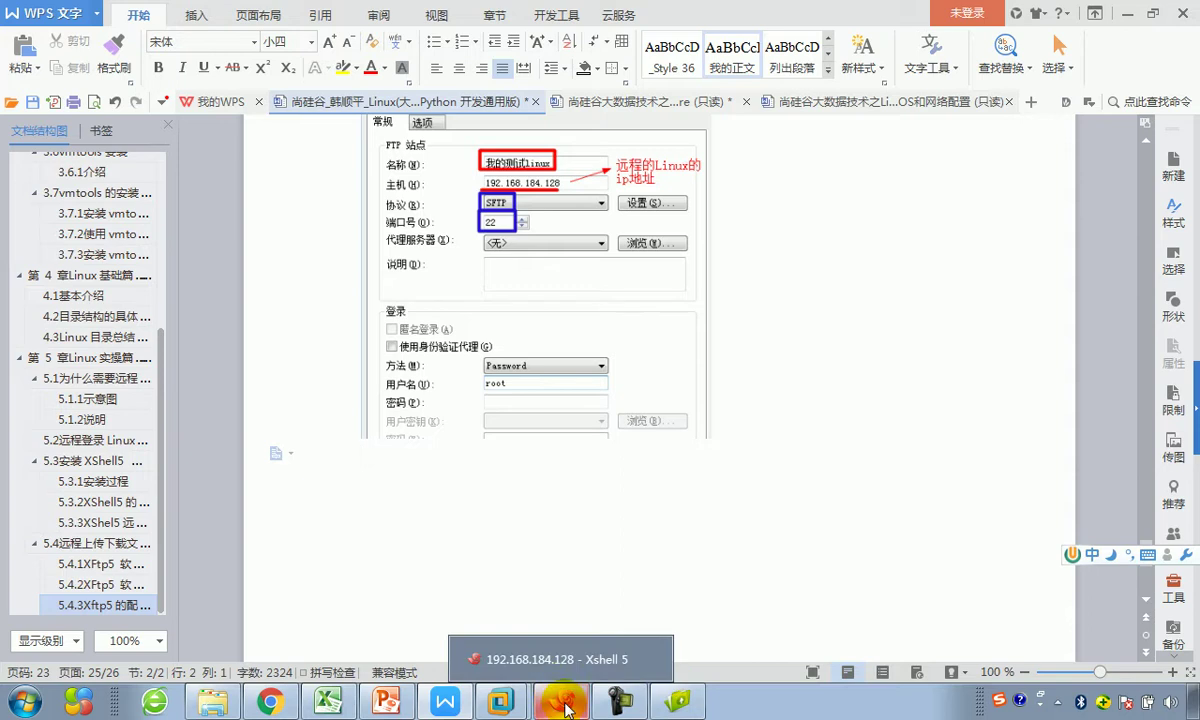
# Step: Highlight XFtp 5 and Linux in the Excel connection diagram, then return to Xftp's /root listing
pyautogui.click(430, 706)
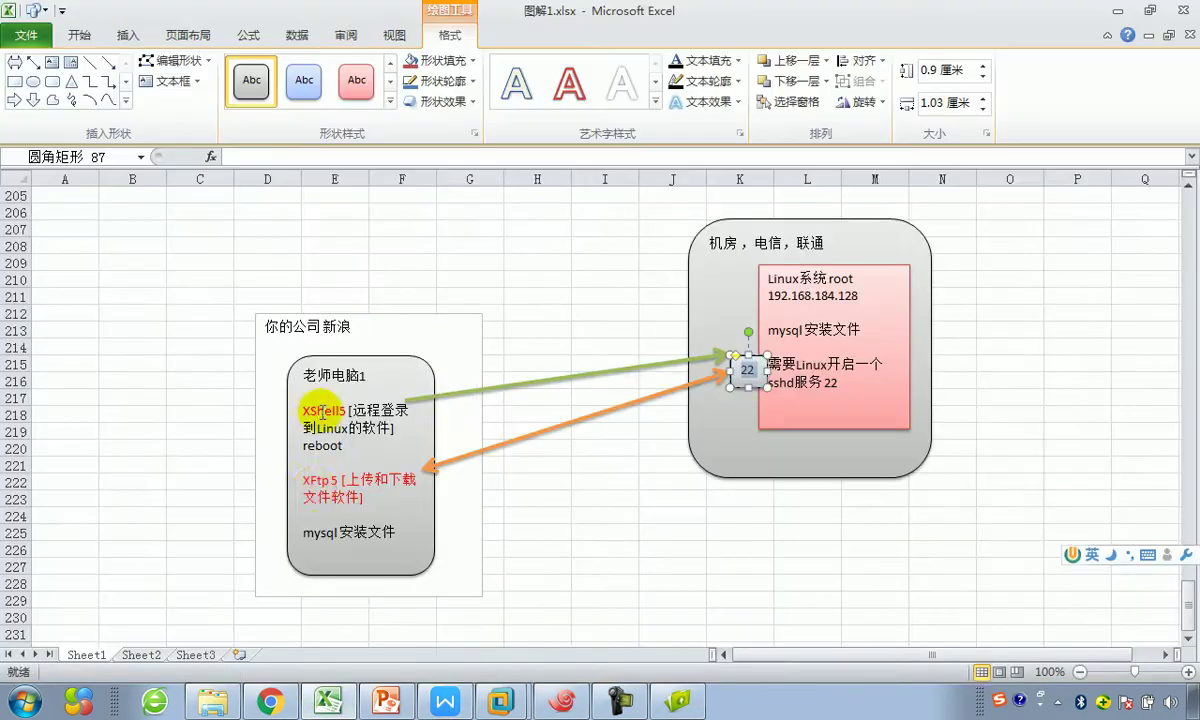
pyautogui.moveTo(302, 481)
pyautogui.mouseDown()
pyautogui.moveTo(341, 488)
pyautogui.moveTo(311, 481)
pyautogui.mouseUp()
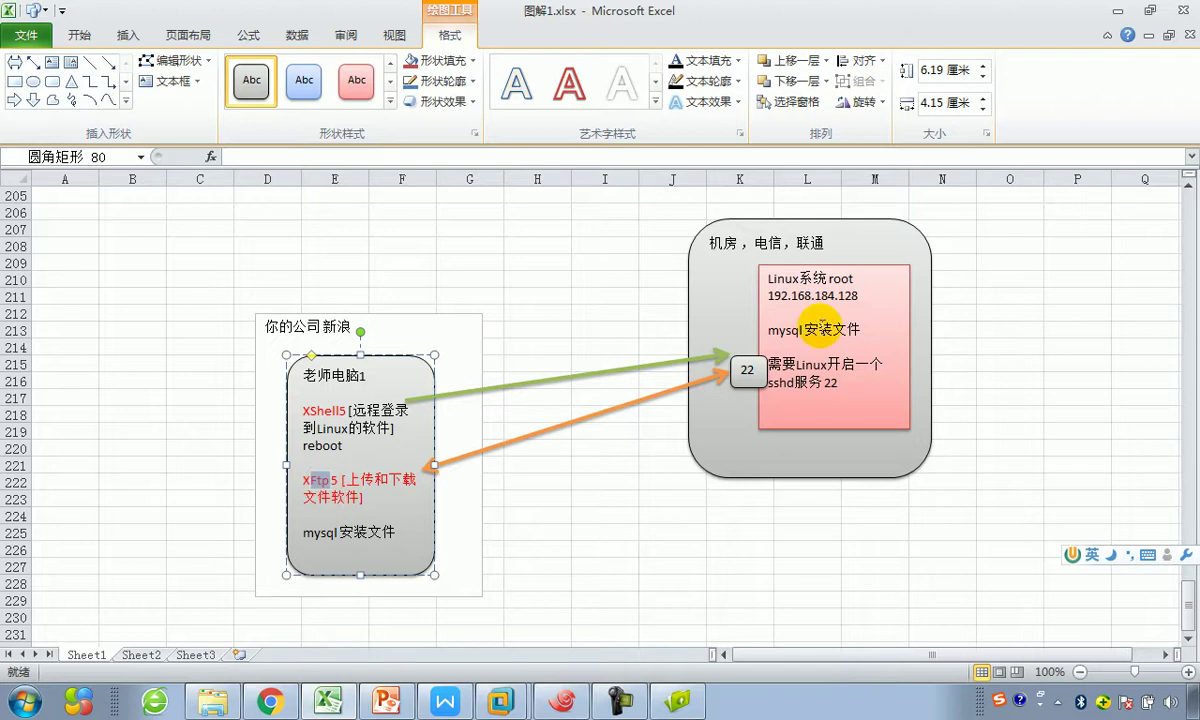
pyautogui.moveTo(765, 279); pyautogui.dragTo(845, 280)
pyautogui.click(845, 280)
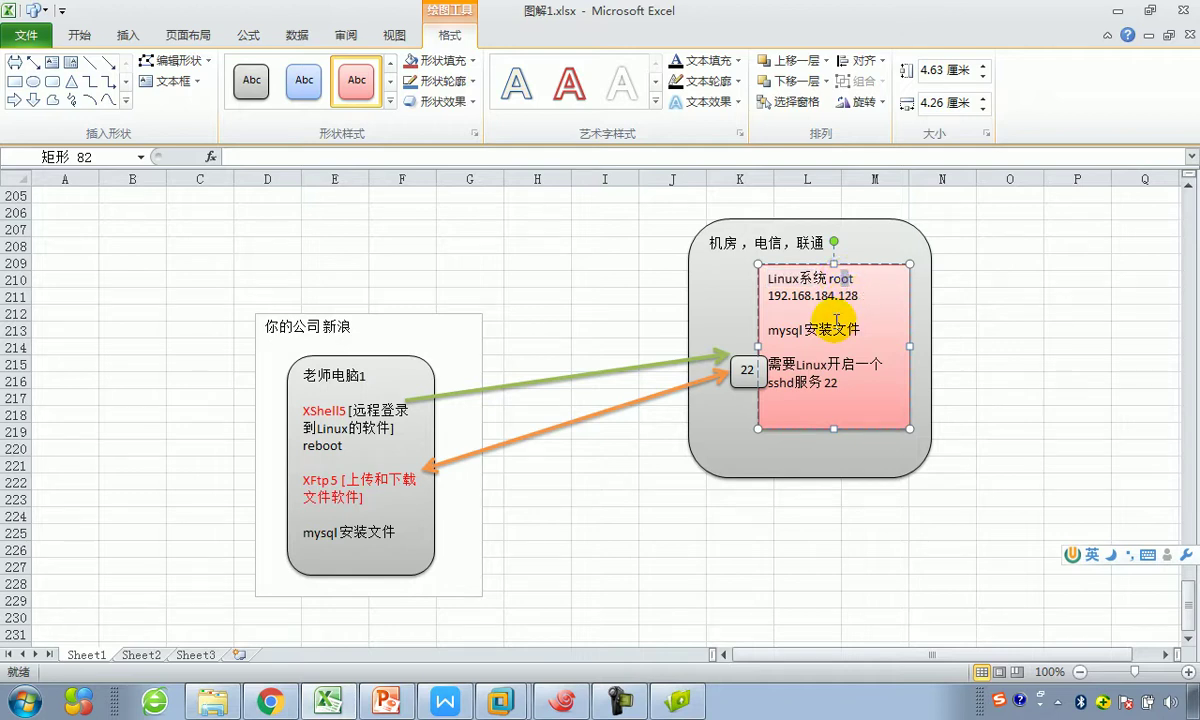
pyautogui.click(678, 701)
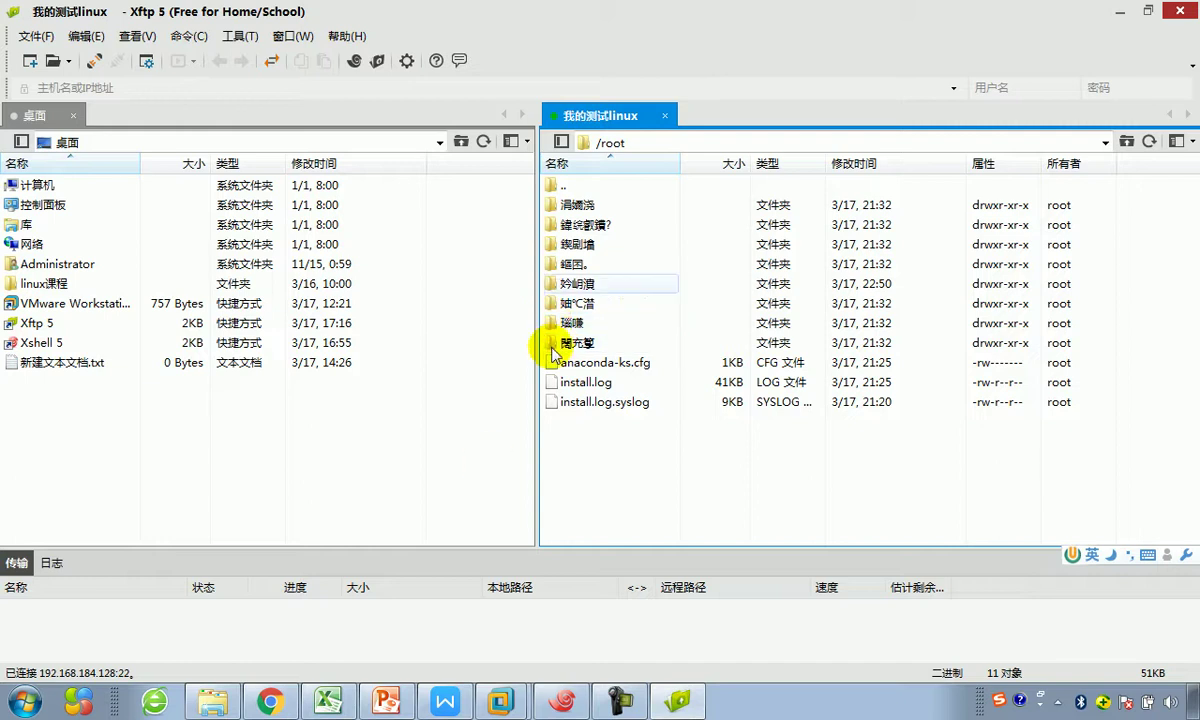
# Step: Below the session screenshot, draft a caption beginning 当我们连接成功, then erase it
pyautogui.click(447, 704)
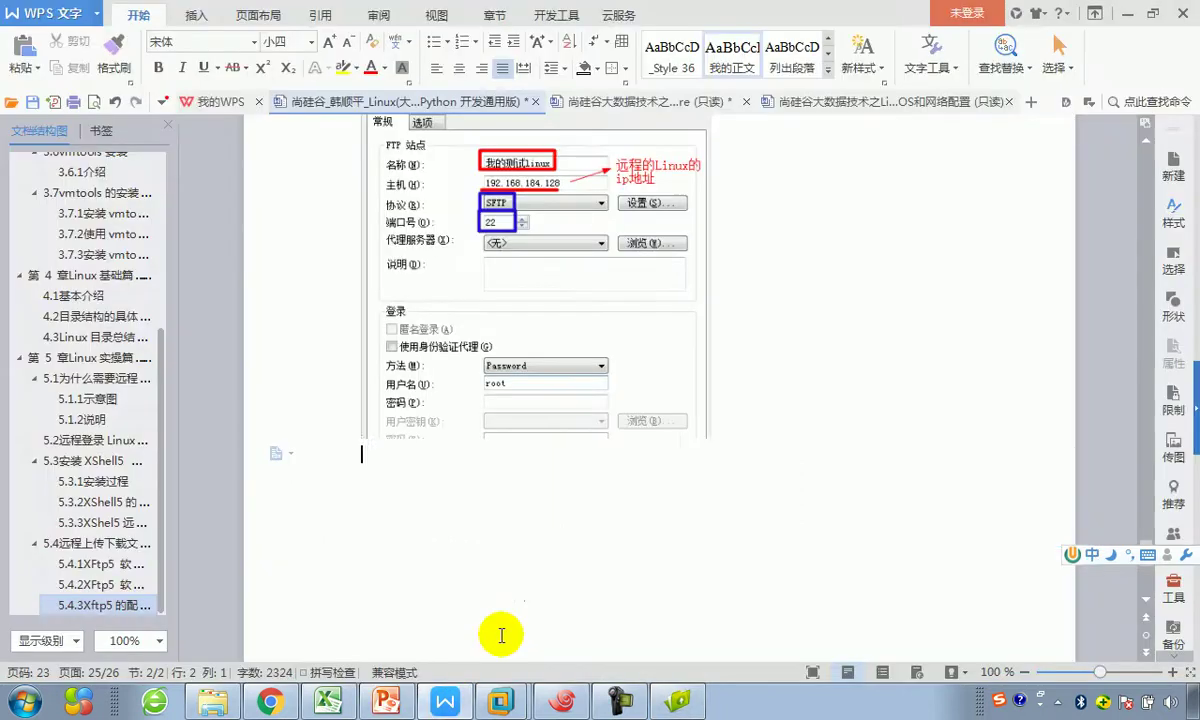
pyautogui.scroll(-1, 678, 335)
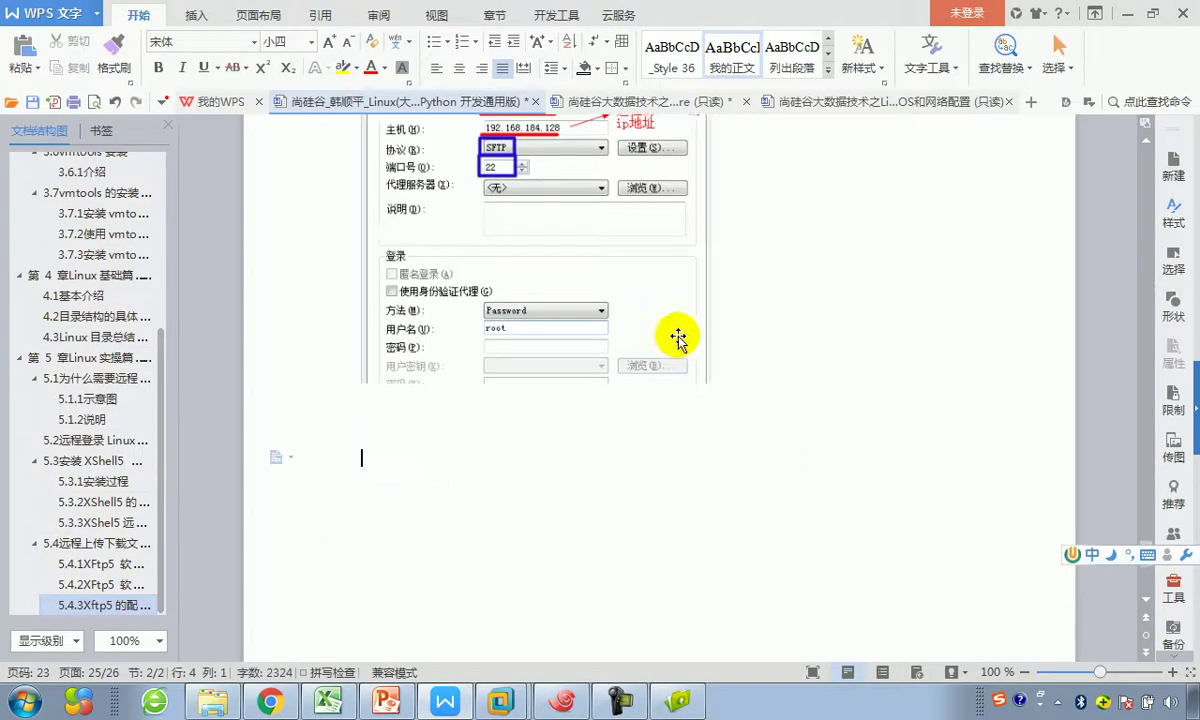
pyautogui.scroll(5, 683, 327)
pyautogui.click(514, 220)
pyautogui.hotkey('ctrl', 'v')
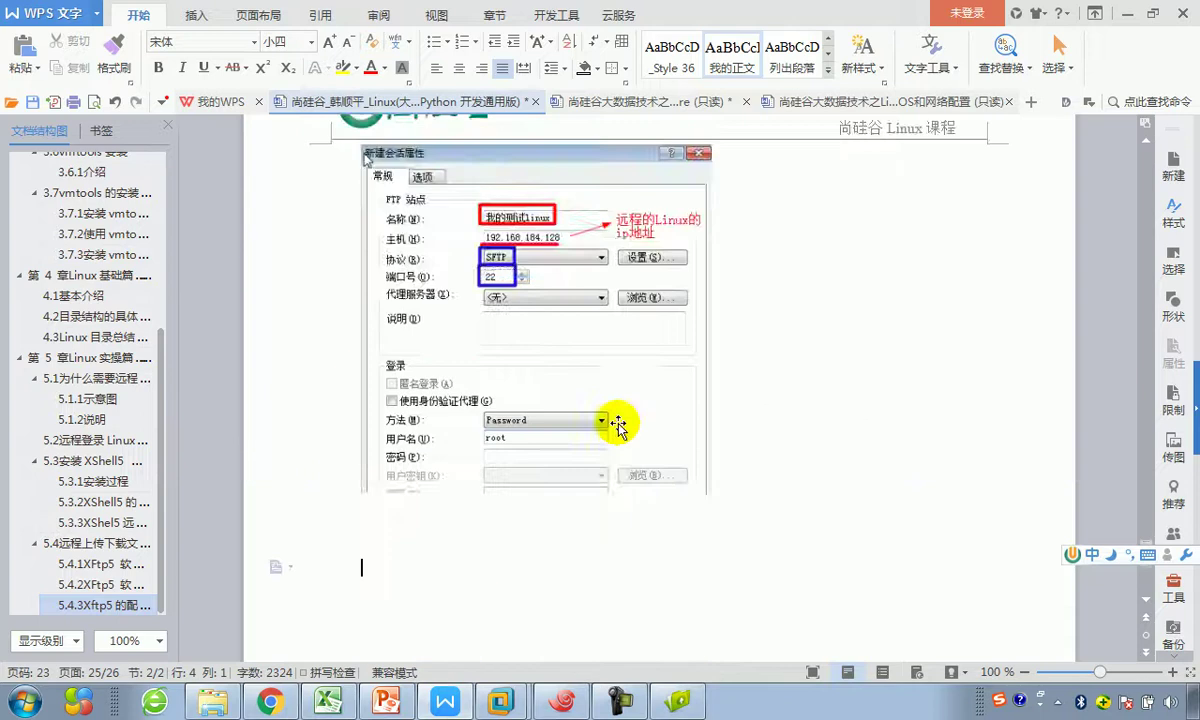
pyautogui.scroll(-3, 616, 423)
pyautogui.write('dang')
pyautogui.press('space')
pyautogui.write('women')
pyautogui.press('space')
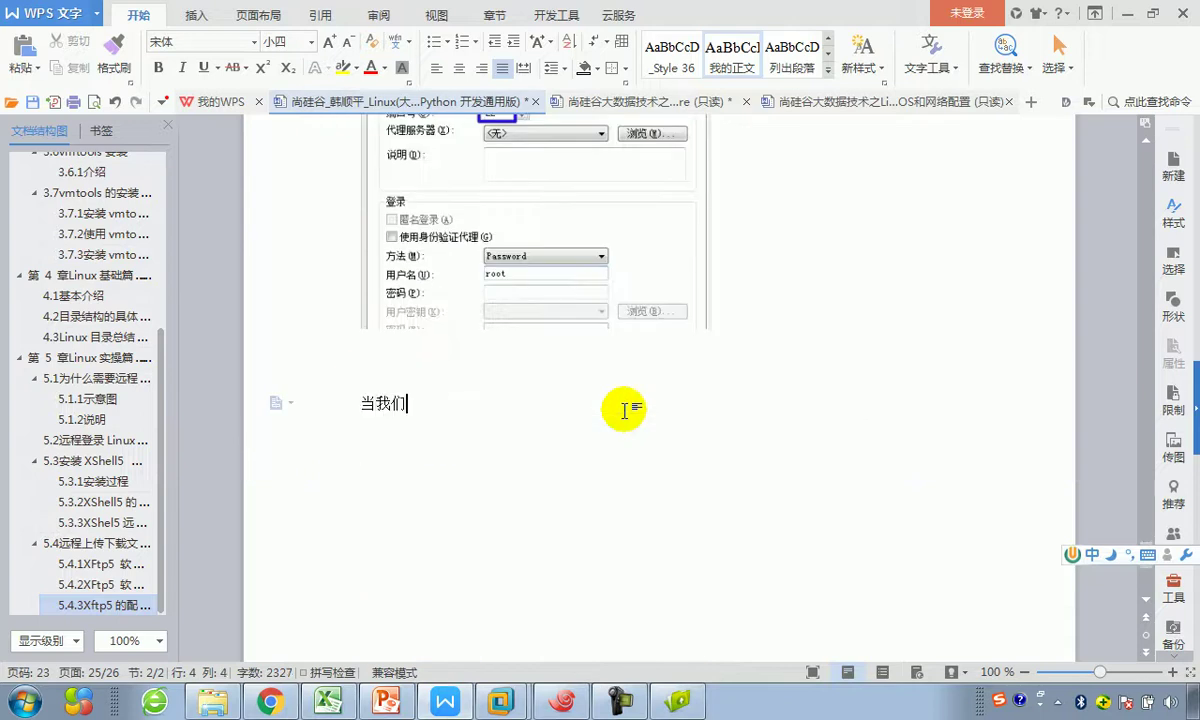
pyautogui.write('lianj')
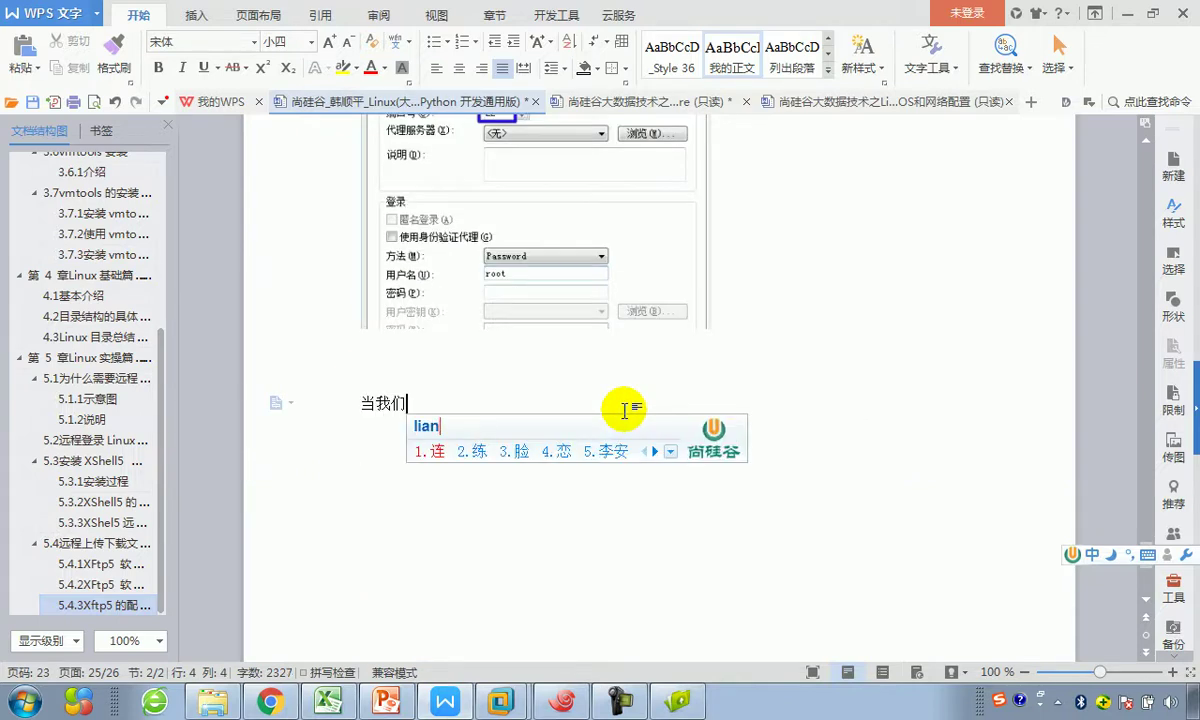
pyautogui.press('space')
pyautogui.write('chenggong')
pyautogui.press('space')
pyautogui.write('oh')
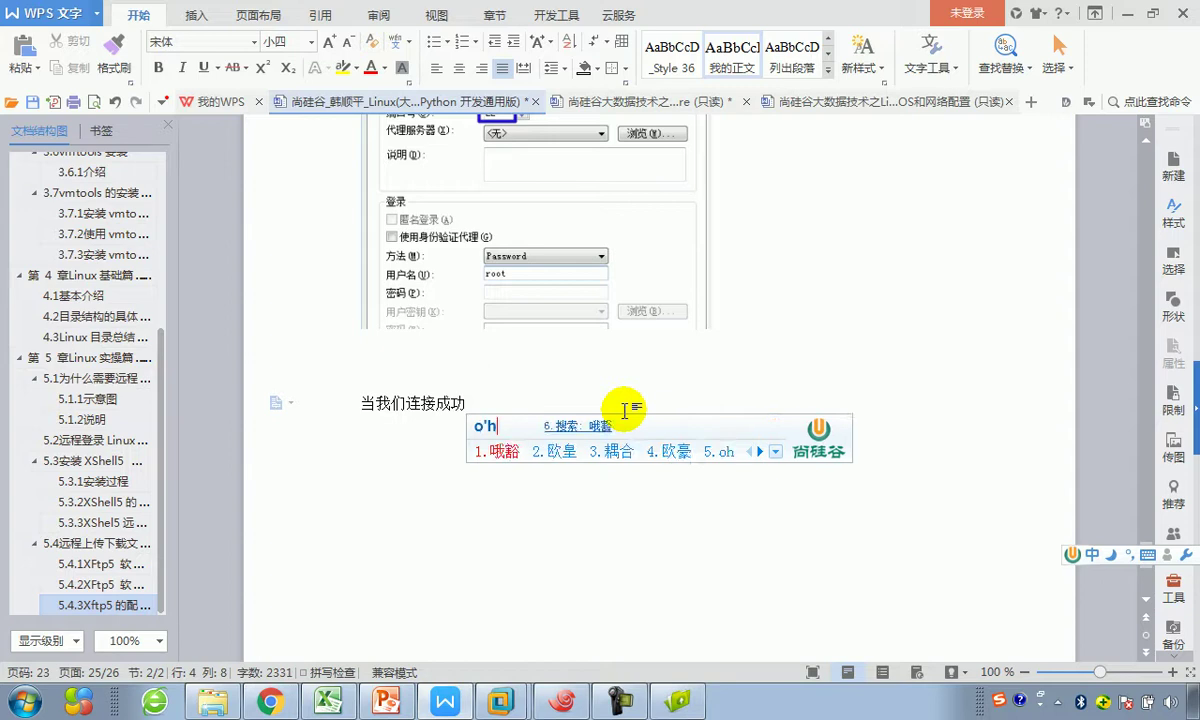
pyautogui.press('space')
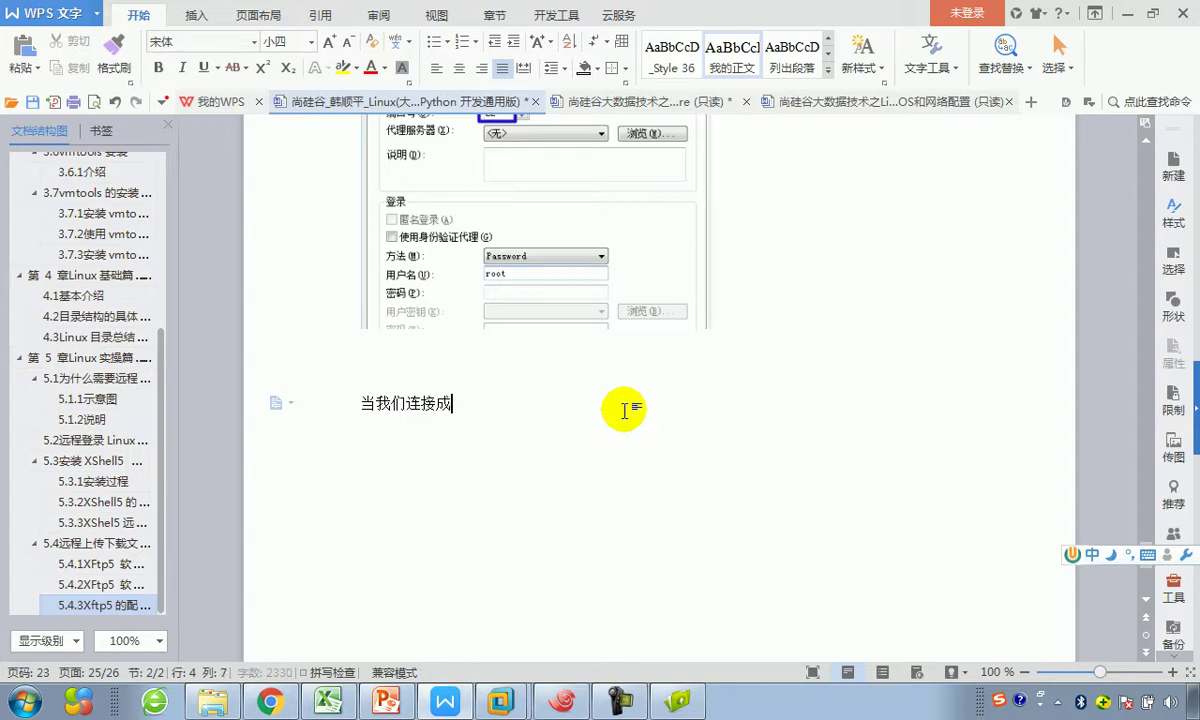
pyautogui.press('BackSpace')
pyautogui.press('BackSpace')
pyautogui.press('BackSpace')
pyautogui.press('BackSpace')
pyautogui.press('BackSpace')
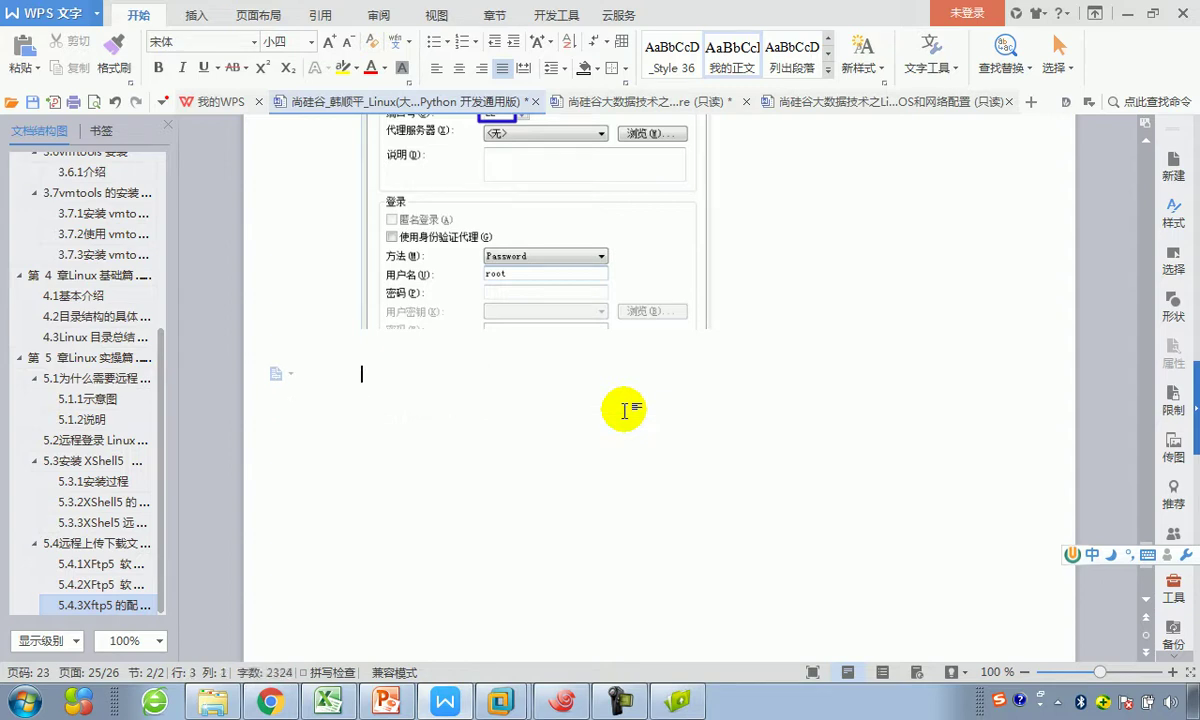
# Step: Type the caption '连接到 Linux 的界面如下:' and return to Xftp 5
pyautogui.write('lianj')
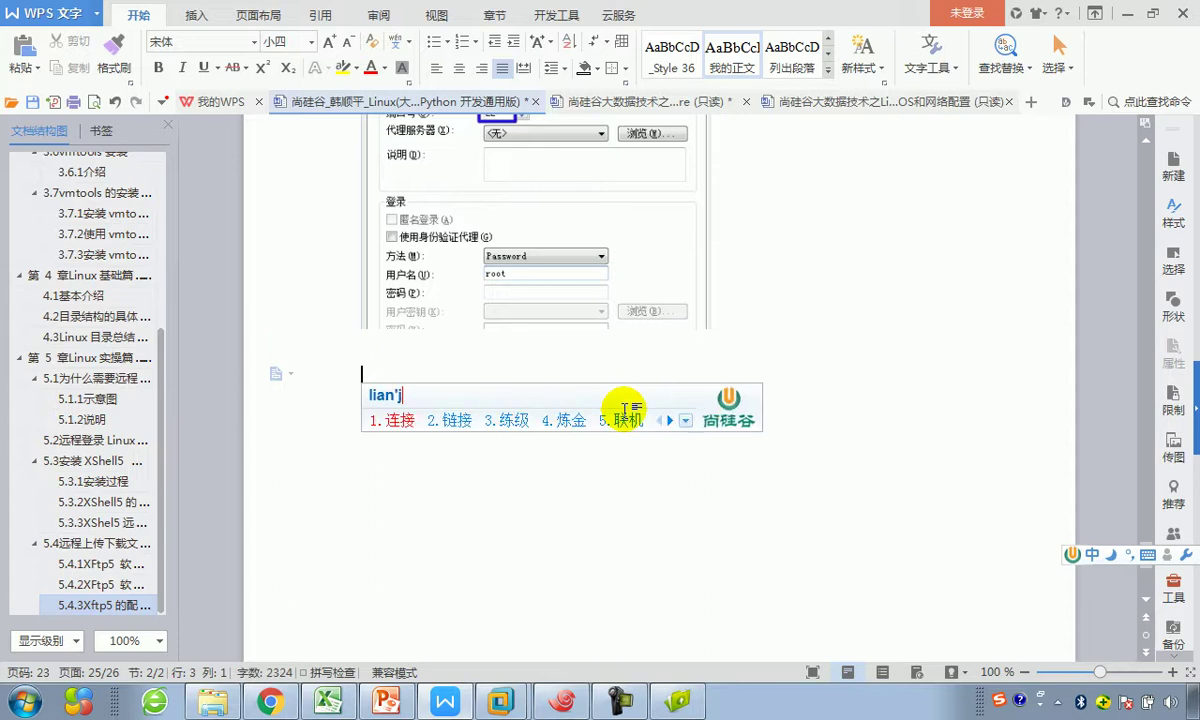
pyautogui.press('space')
pyautogui.write('d3')
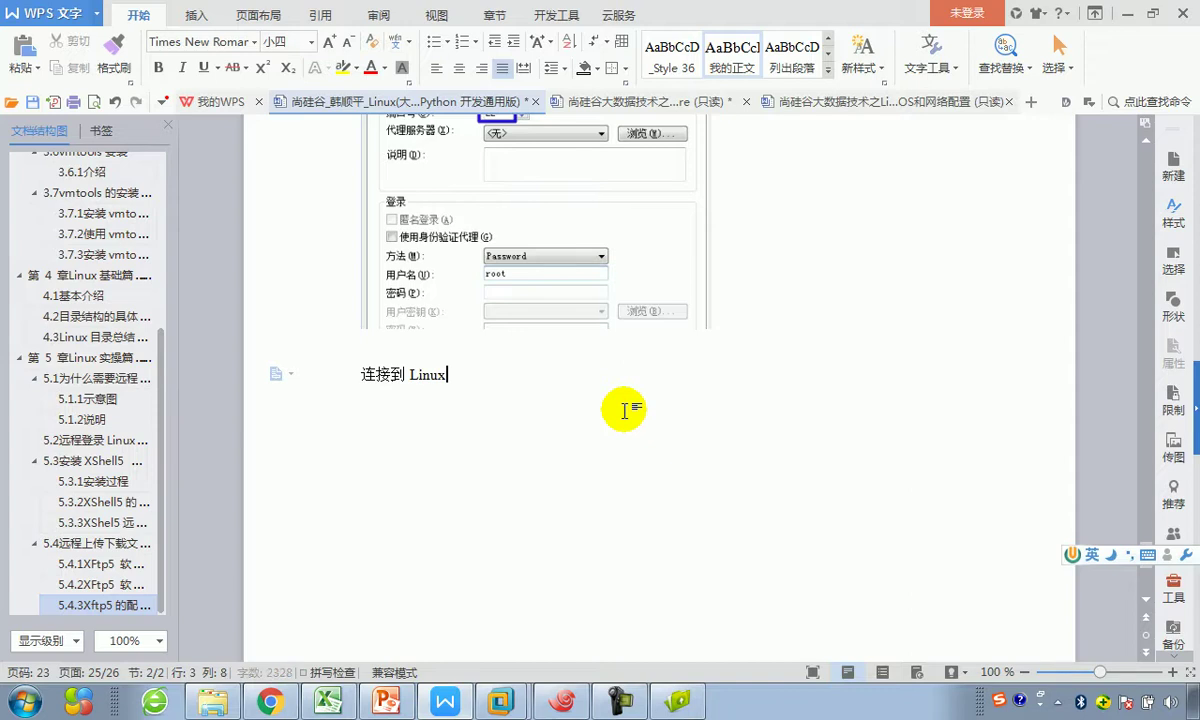
pyautogui.press('shift')
pyautogui.write('d')
pyautogui.press('space')
pyautogui.write('jem')
pyautogui.press('space')
pyautogui.write('ru')
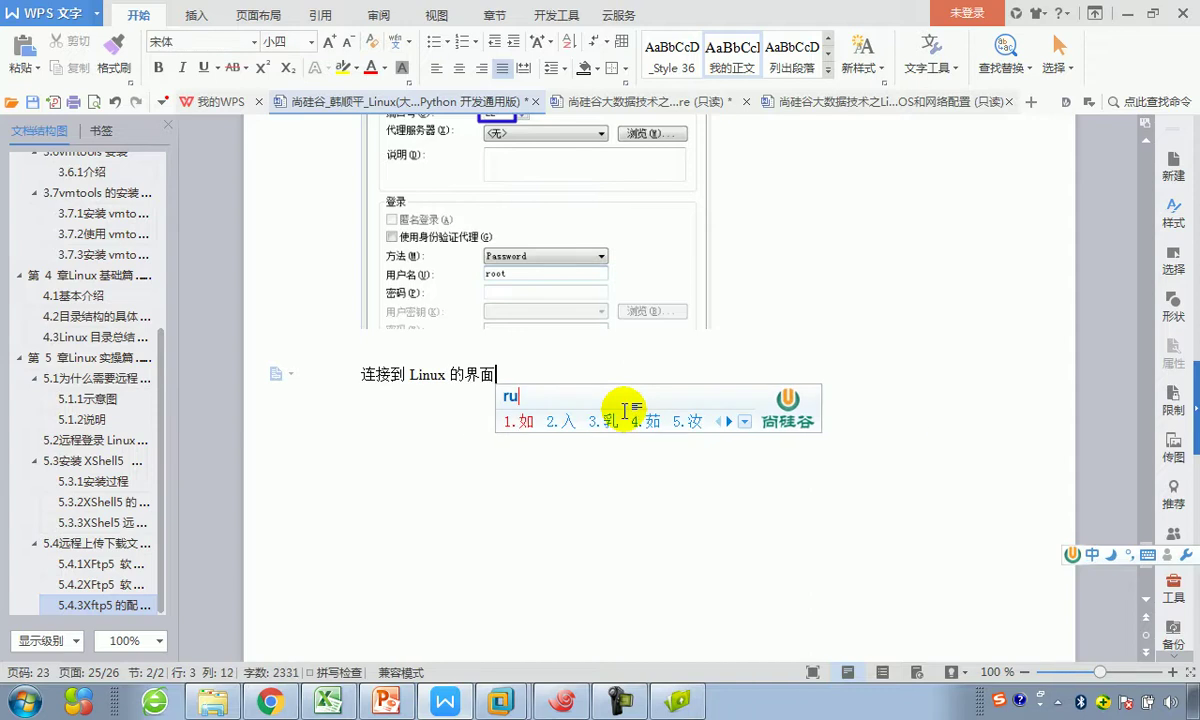
pyautogui.write('x')
pyautogui.press('space')
pyautogui.press('shift')
pyautogui.write(':')
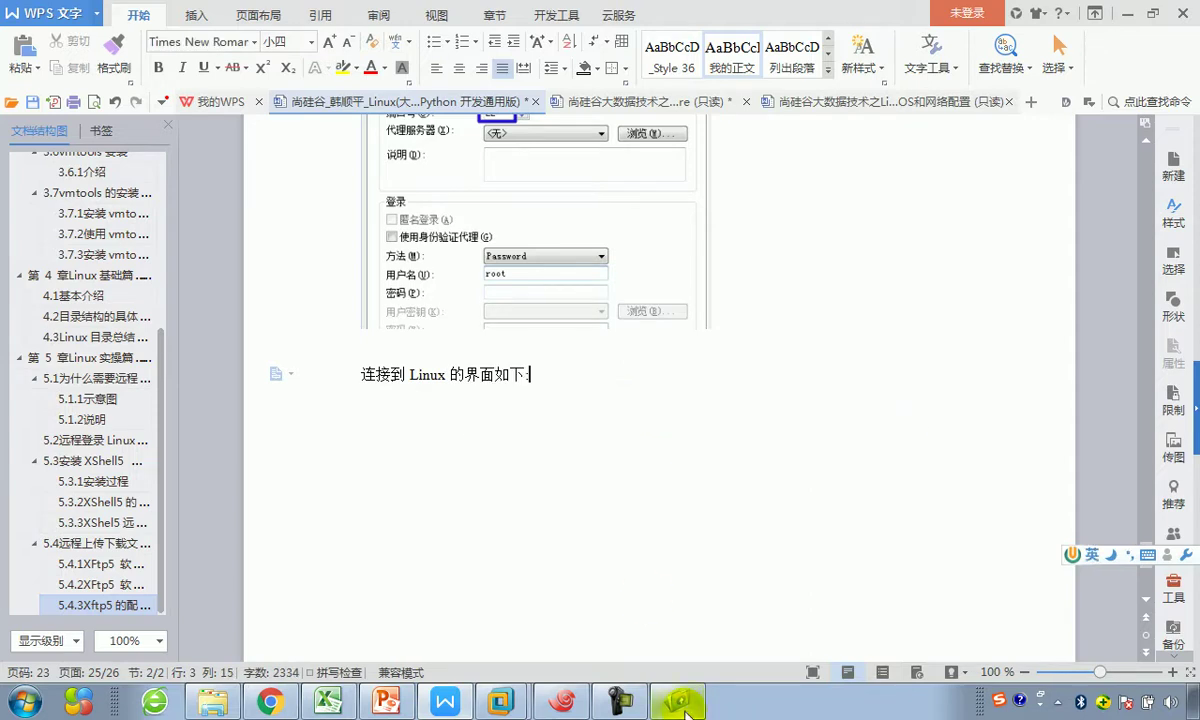
pyautogui.click(677, 700)
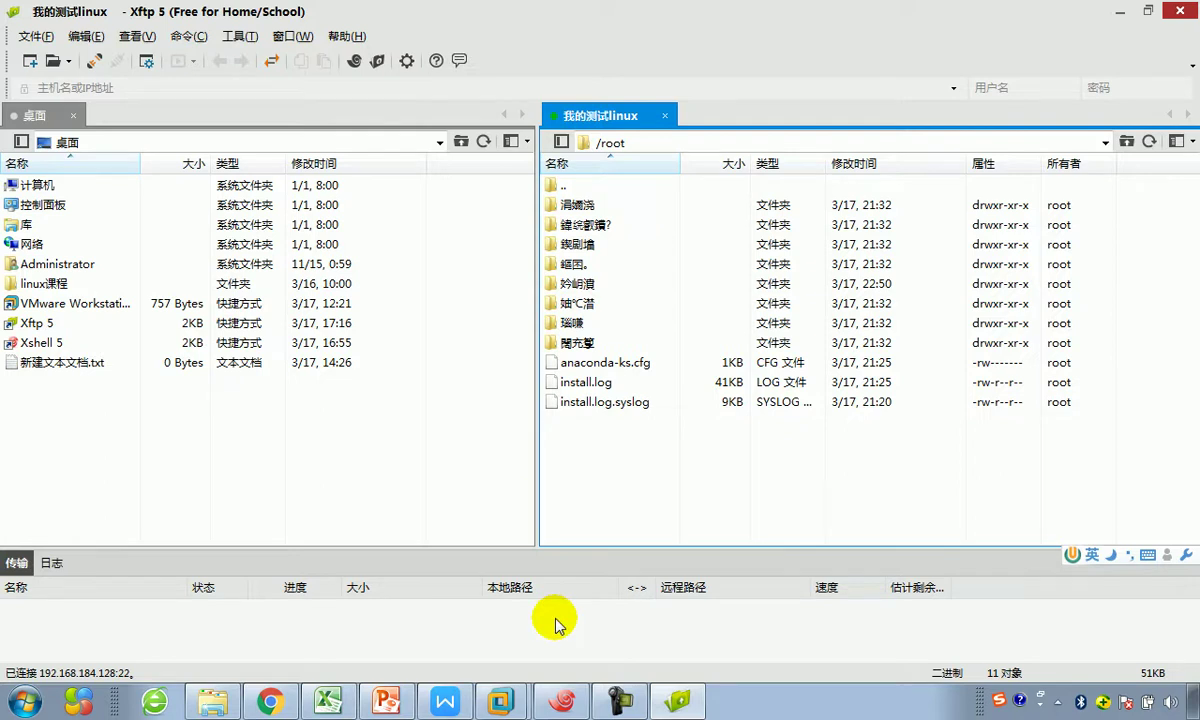
# Step: Capture the Xftp 5 window with thick red boxes around the local desktop and remote /root file lists
pyautogui.hotkey('ctrl', 'alt', 'a')
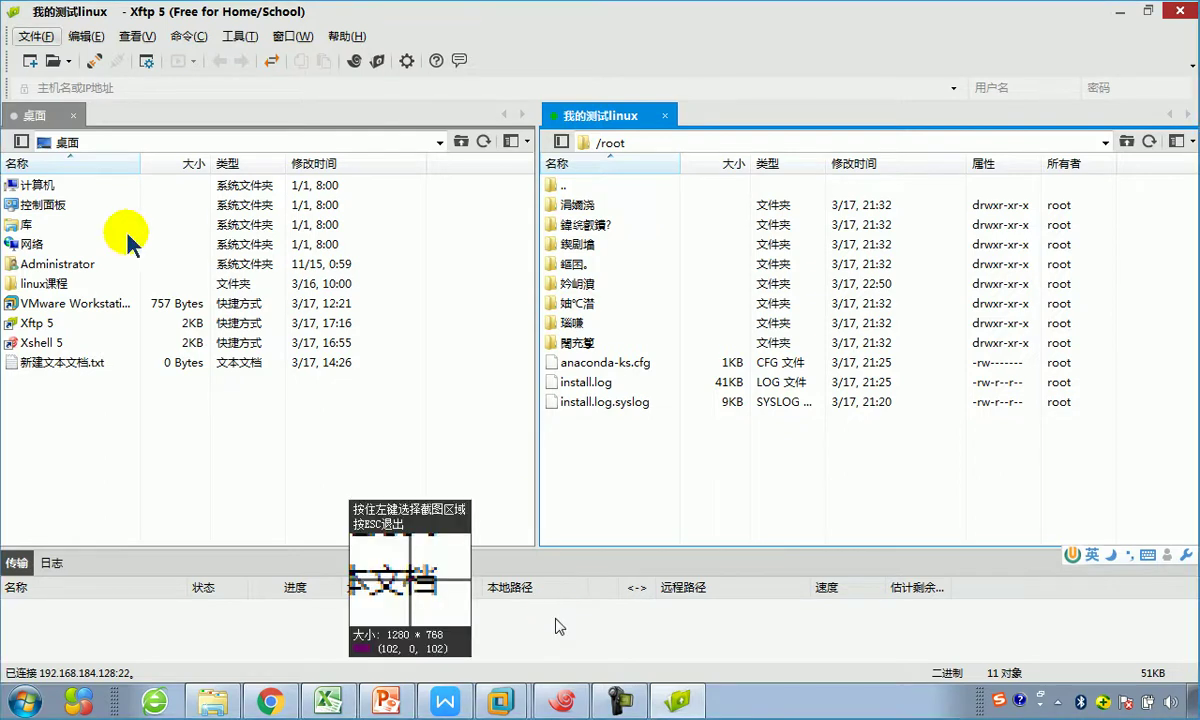
pyautogui.moveTo(4, 2); pyautogui.dragTo(816, 483)
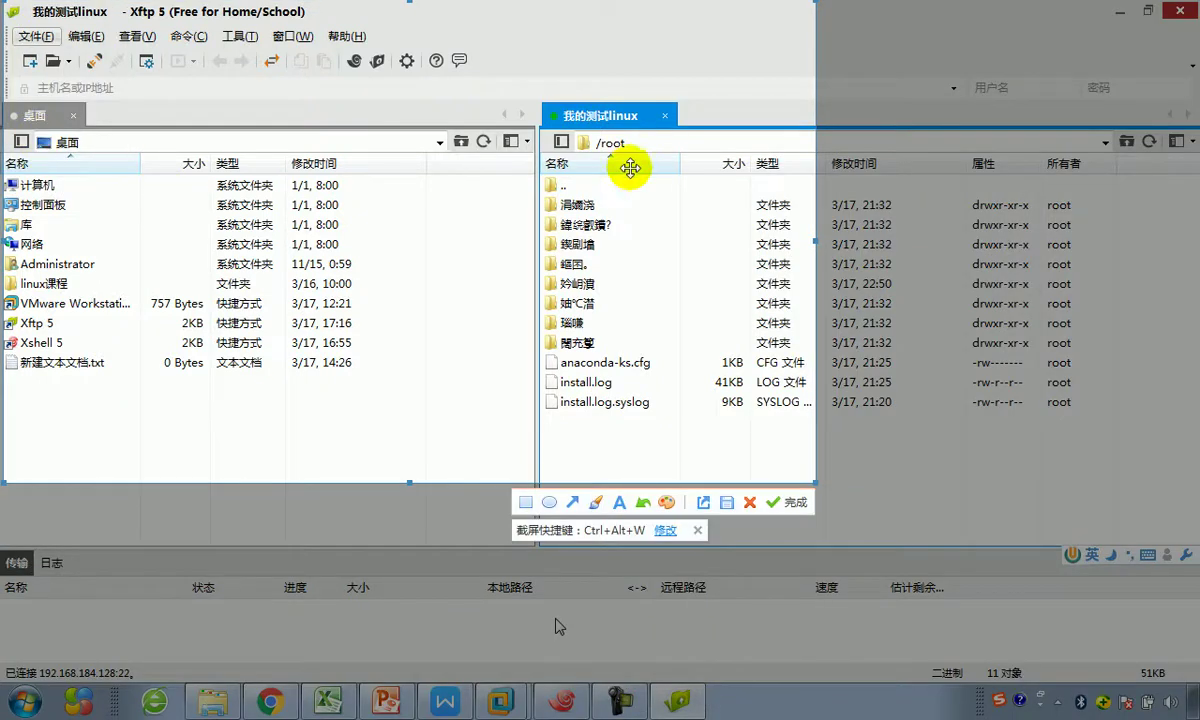
pyautogui.click(525, 502)
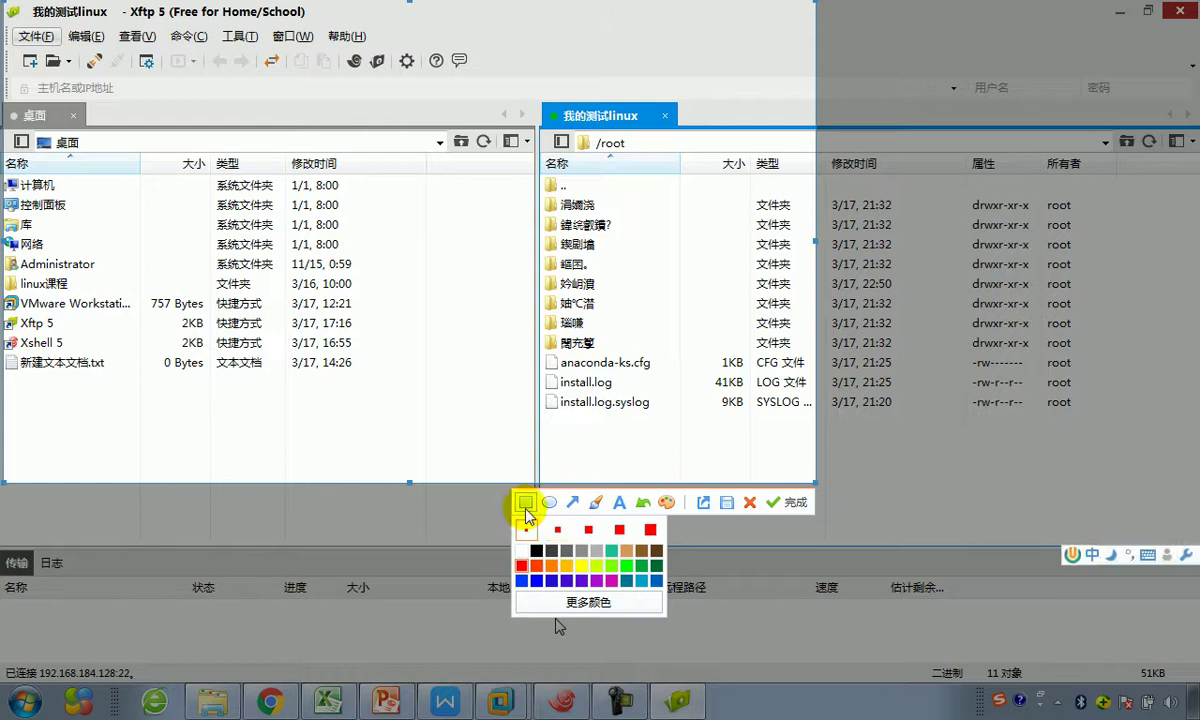
pyautogui.click(557, 530)
pyautogui.moveTo(5, 138)
pyautogui.mouseDown()
pyautogui.moveTo(340, 389)
pyautogui.moveTo(378, 390)
pyautogui.mouseUp()
pyautogui.moveTo(545, 104); pyautogui.dragTo(703, 430)
pyautogui.click(789, 502)
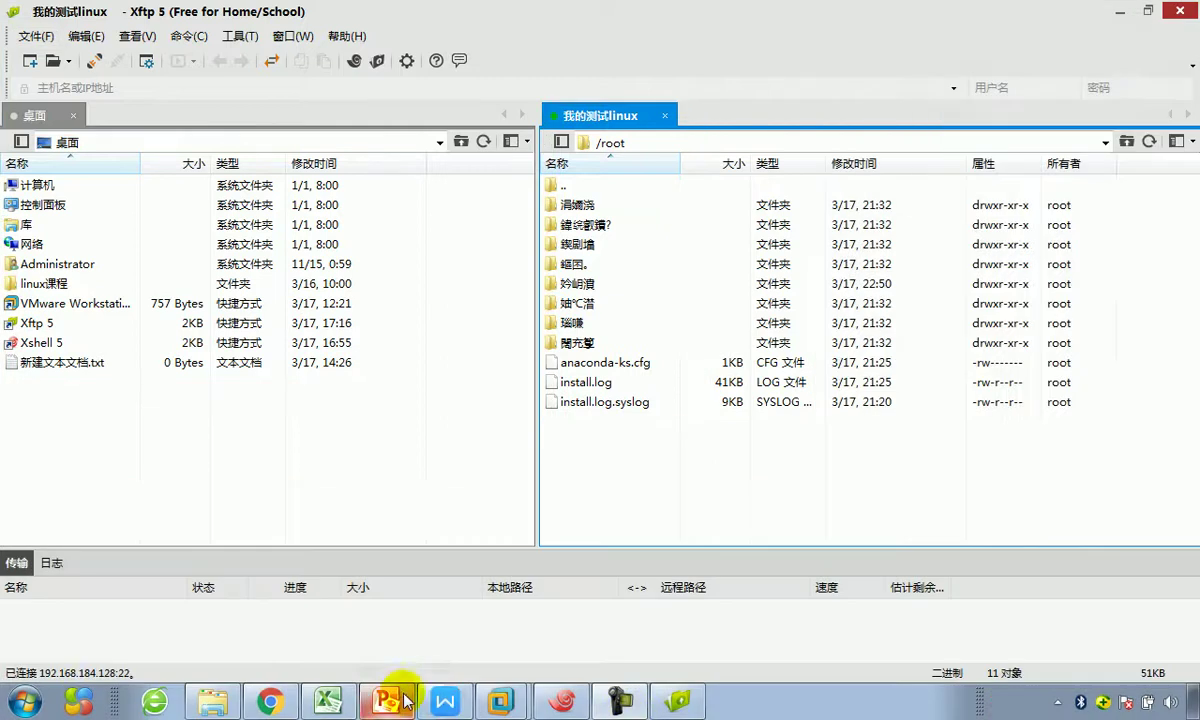
pyautogui.click(445, 701)
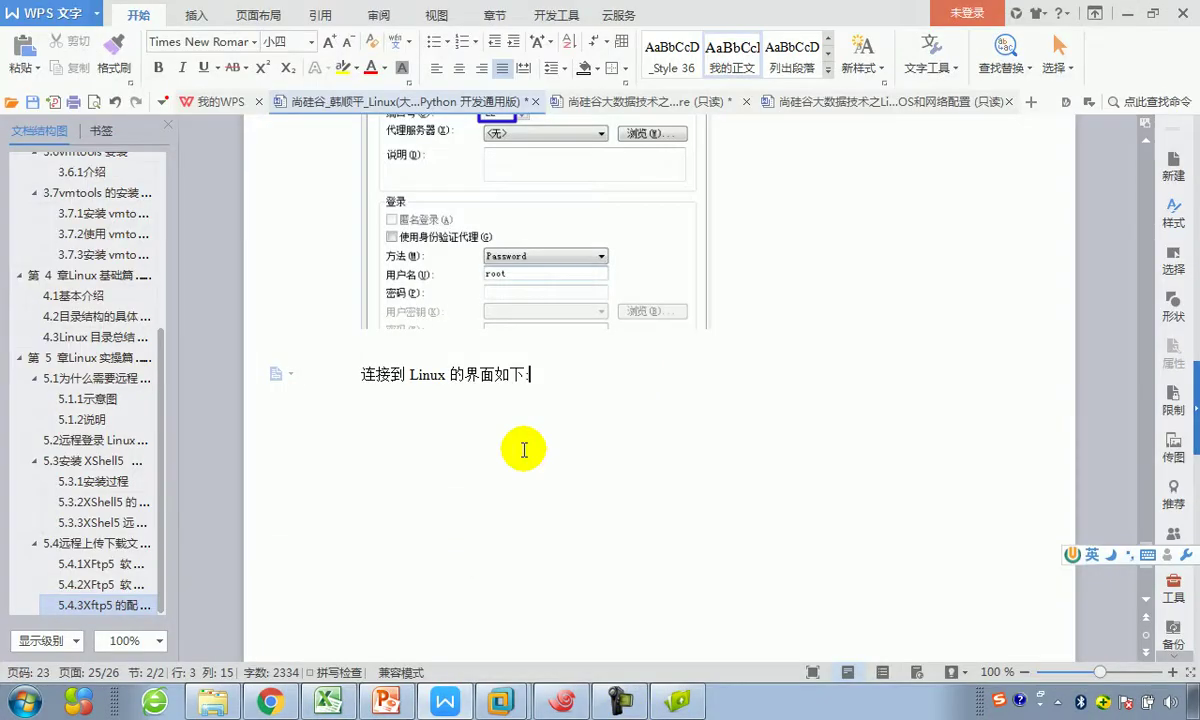
# Step: Paste the red-boxed Xftp screenshot into the lesson document and move below it
pyautogui.hotkey('ctrl', 'v')
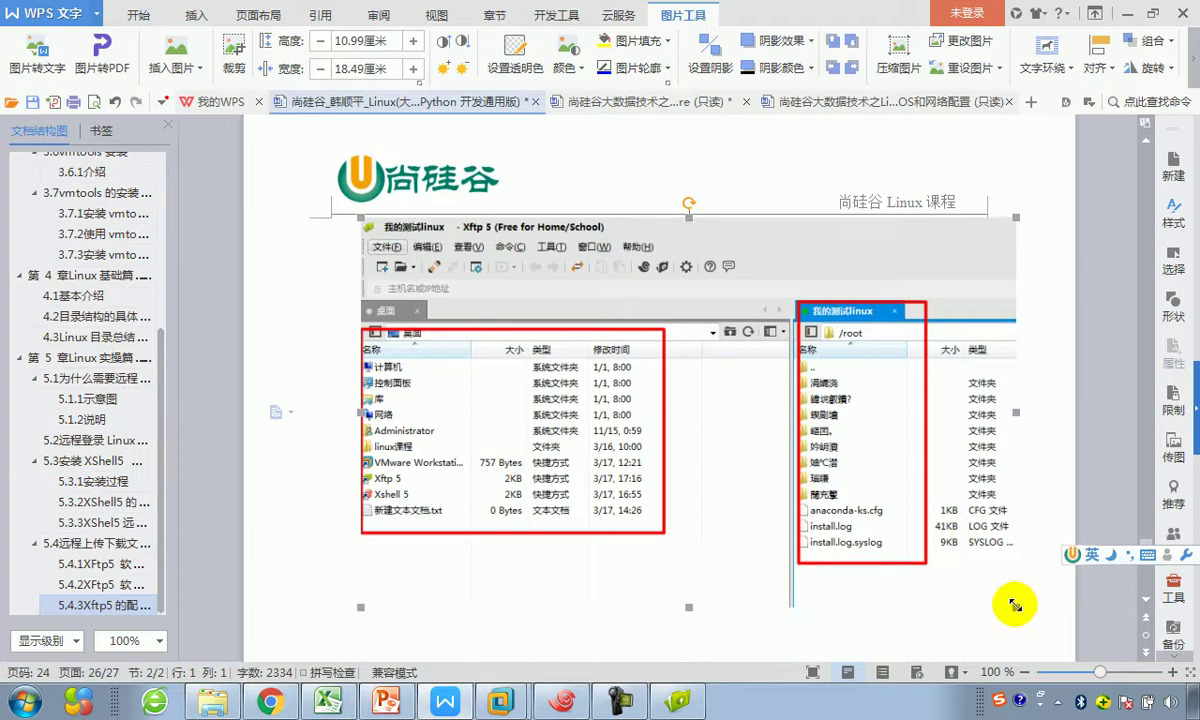
pyautogui.hotkey('ctrl', 'z')
pyautogui.scroll(5, 906, 501)
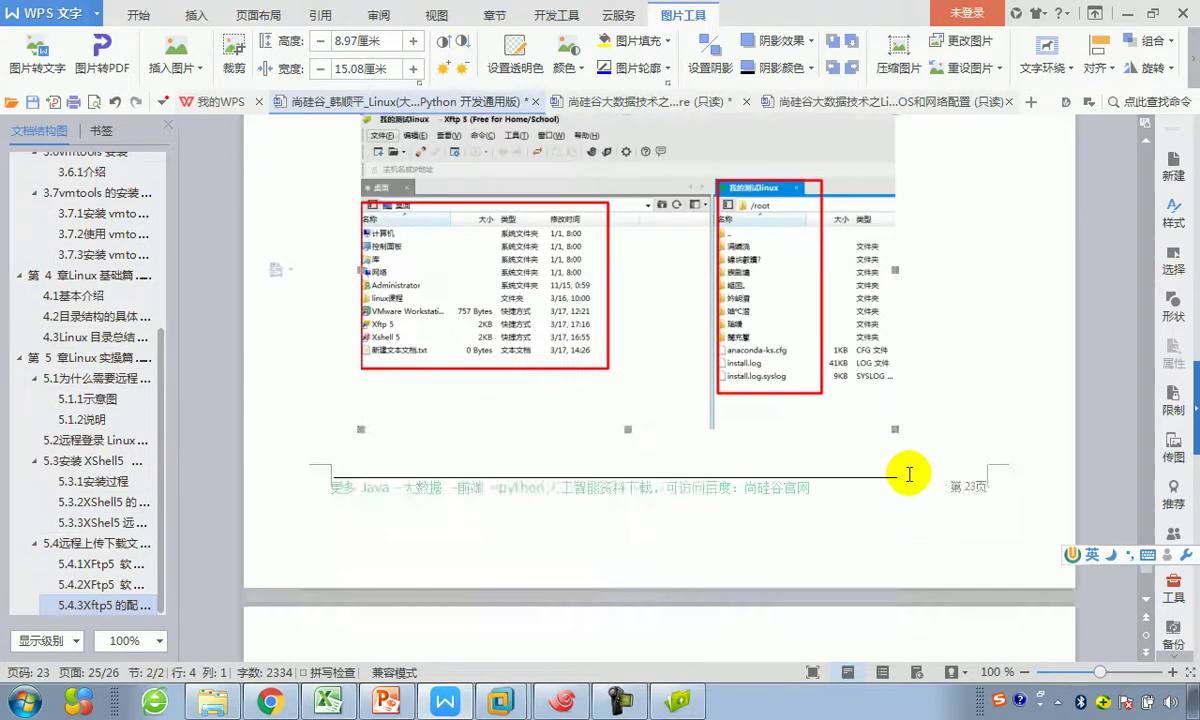
pyautogui.click(952, 553)
pyautogui.press('Down')
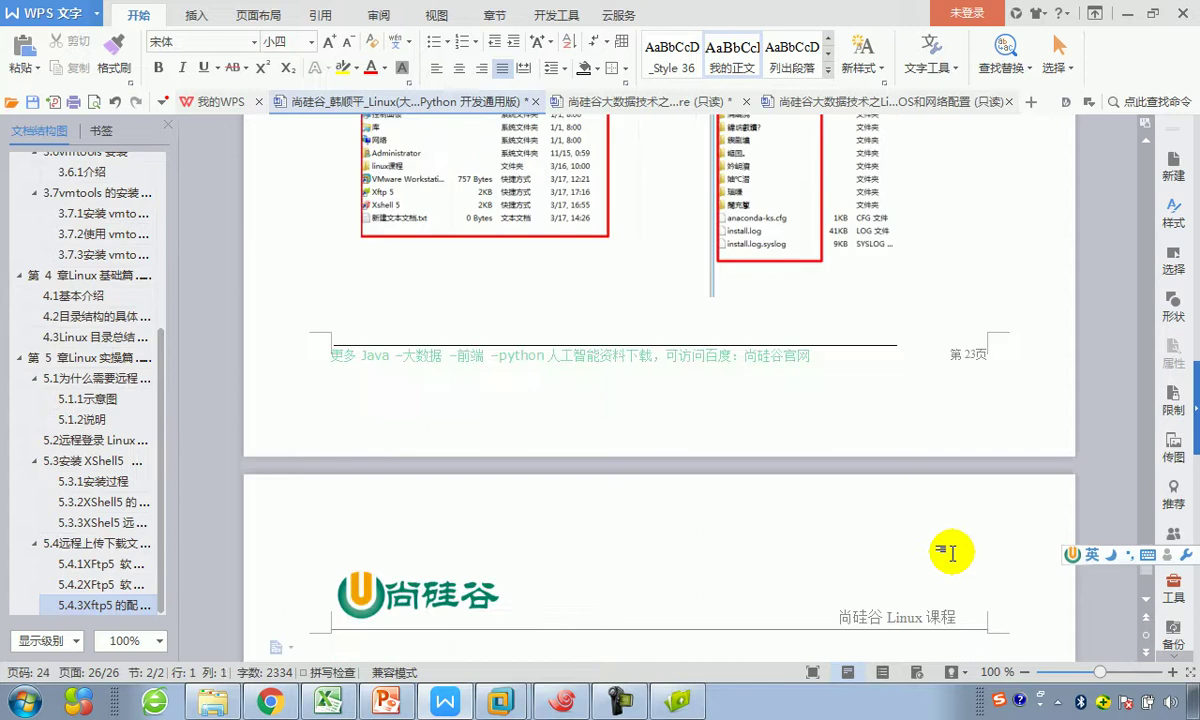
# Step: Type the heading text 如何解决XFTP5中文乱码的问题 with the Chinese IME
pyautogui.write('ruh')
pyautogui.press('BackSpace')
pyautogui.press('BackSpace')
pyautogui.press('shift')
pyautogui.write('ruhe jiej')
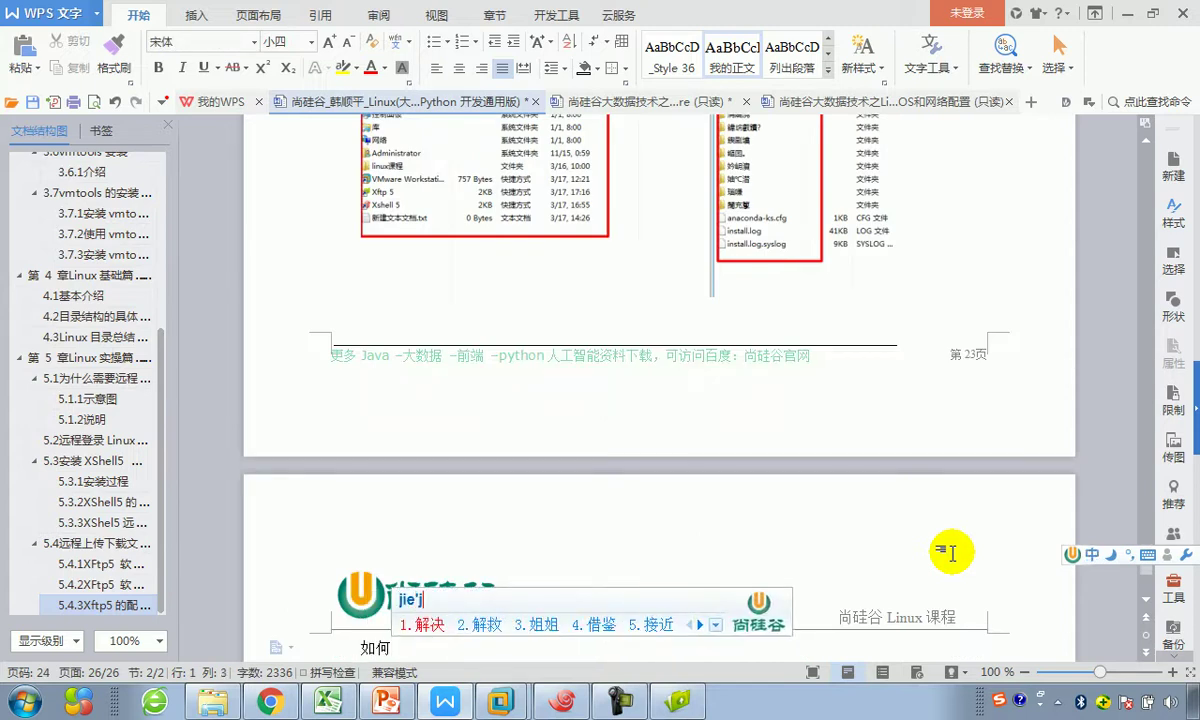
pyautogui.press('space')
pyautogui.write('x')
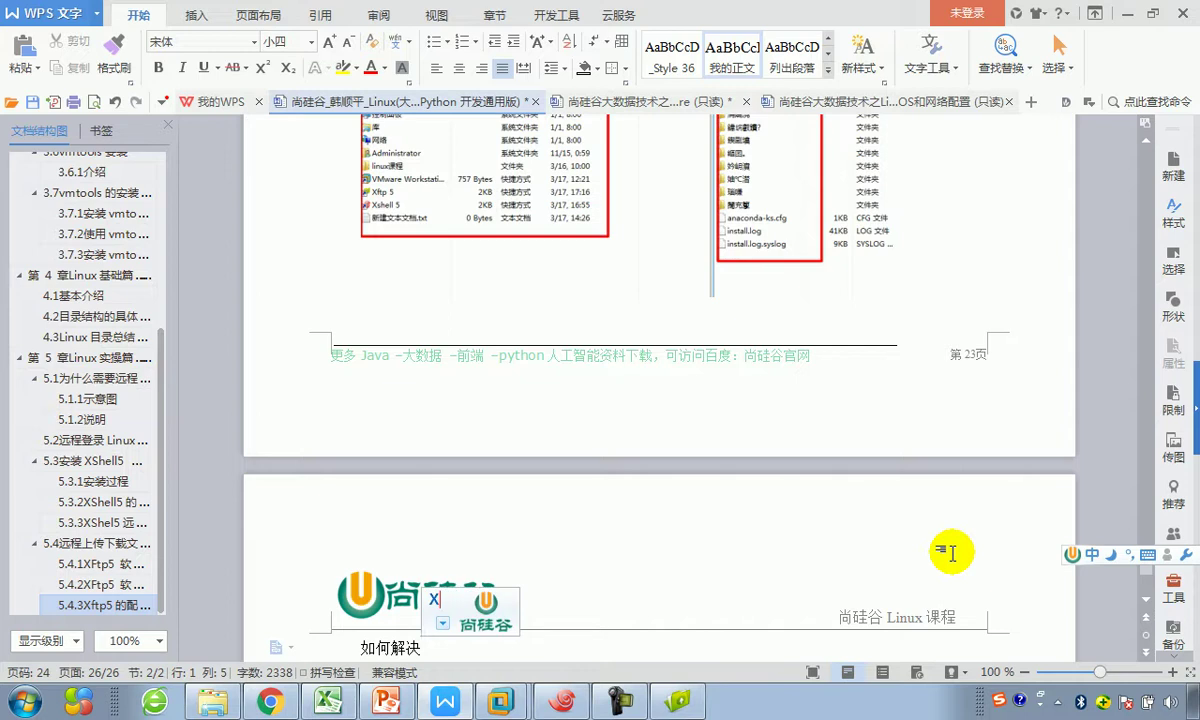
pyautogui.write('FT')
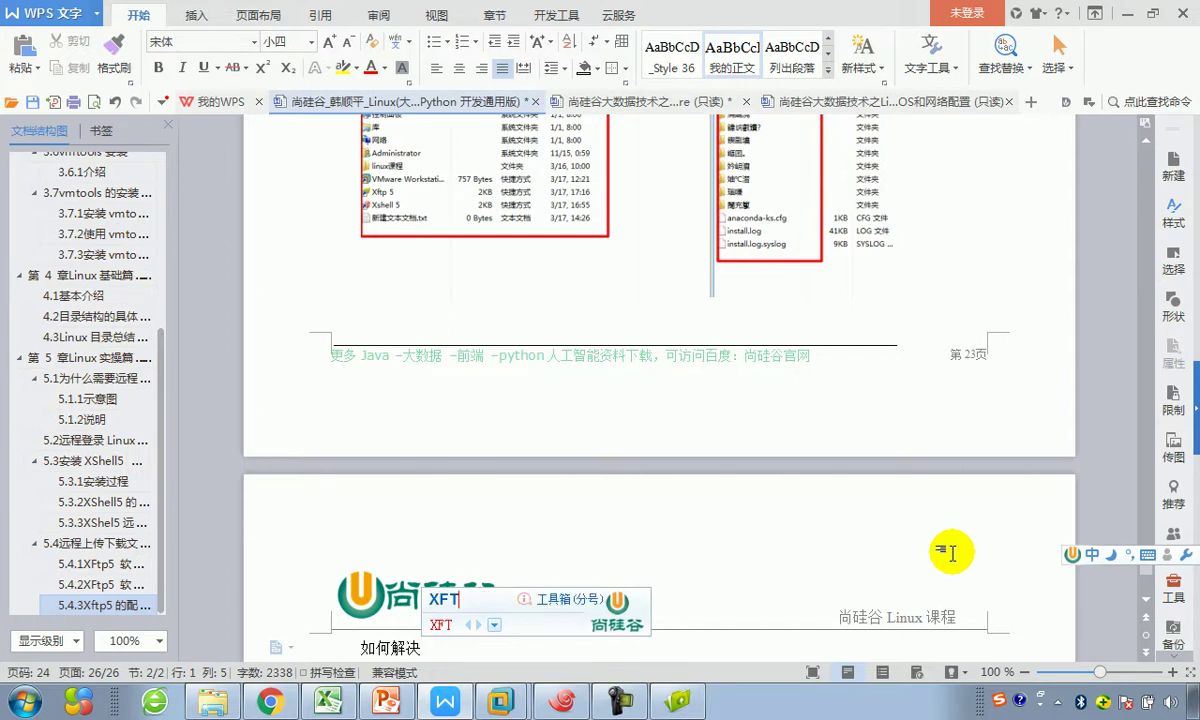
pyautogui.write('P5')
pyautogui.press('space')
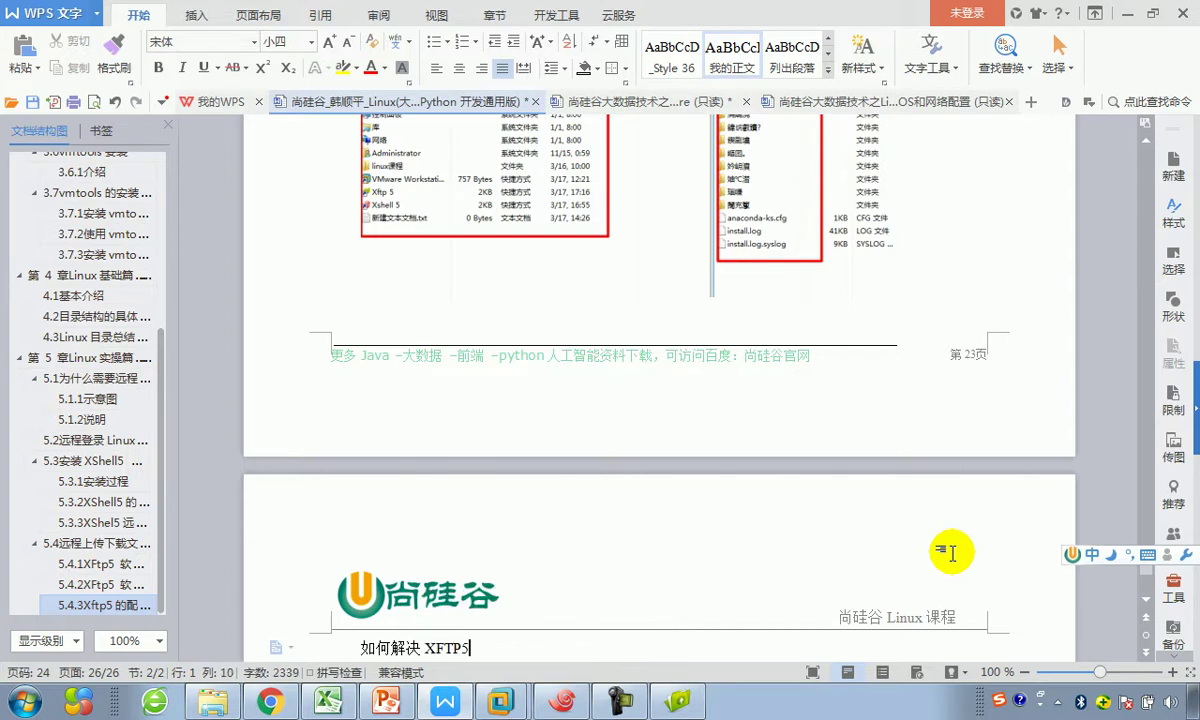
pyautogui.write('zhong')
pyautogui.write('w')
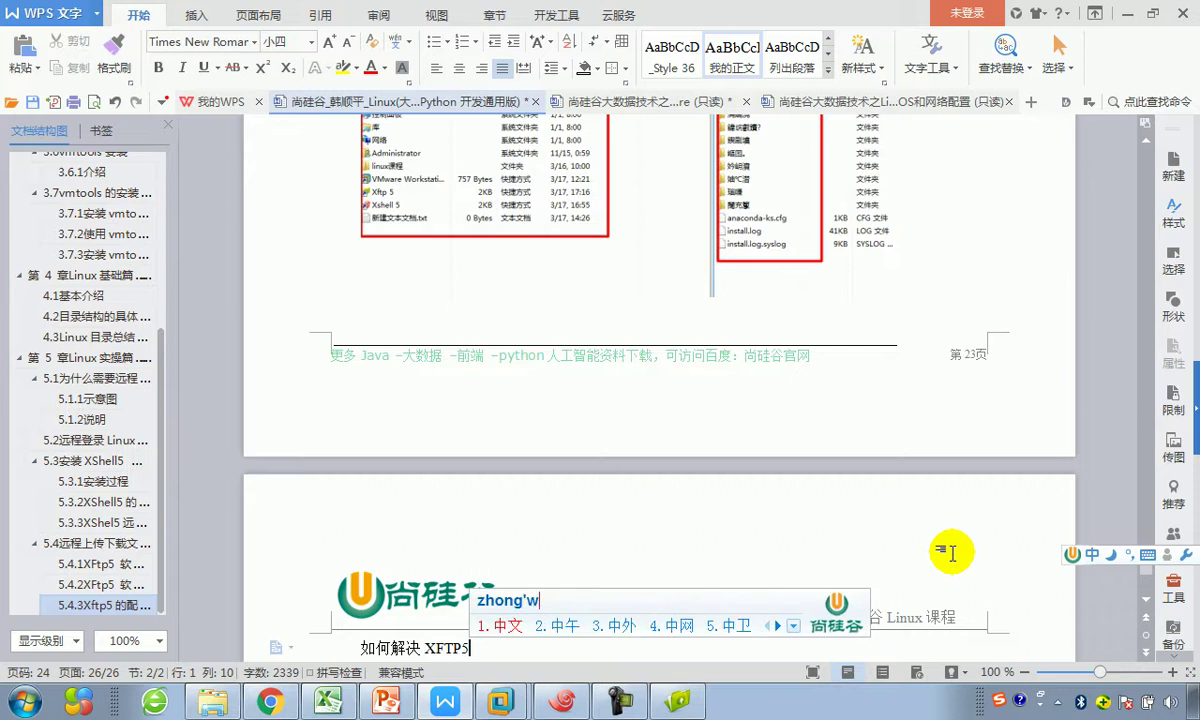
pyautogui.press('space')
pyautogui.write('luanmade')
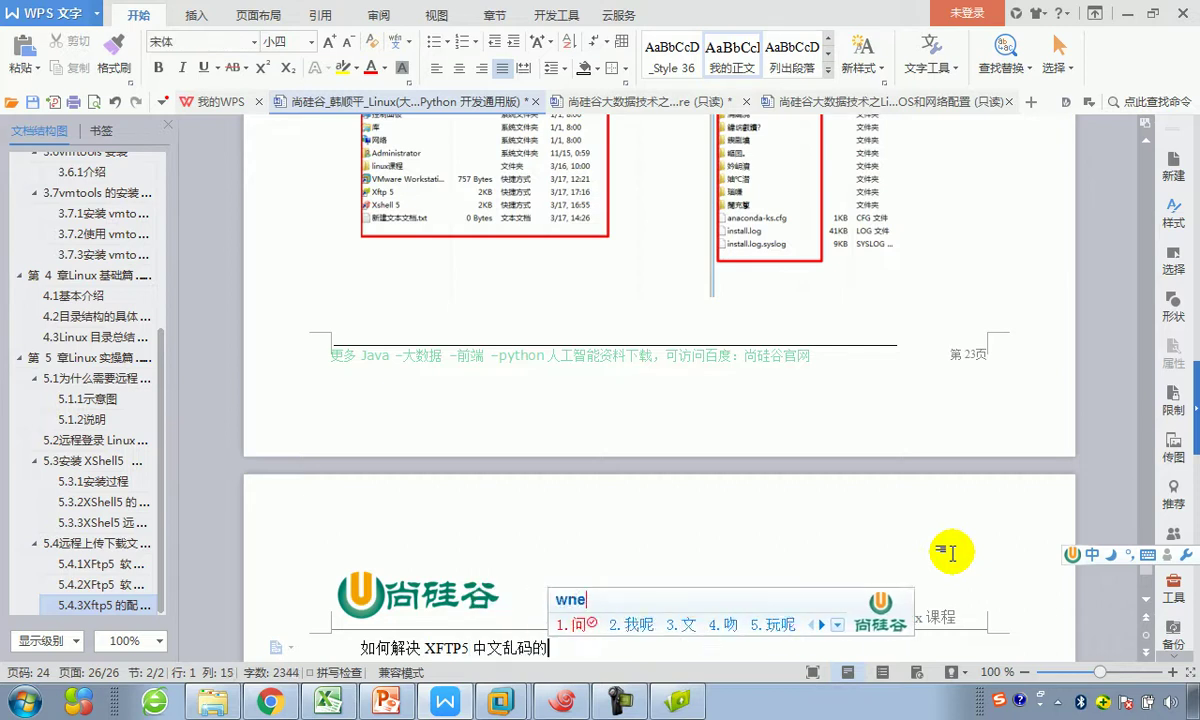
pyautogui.press('space')
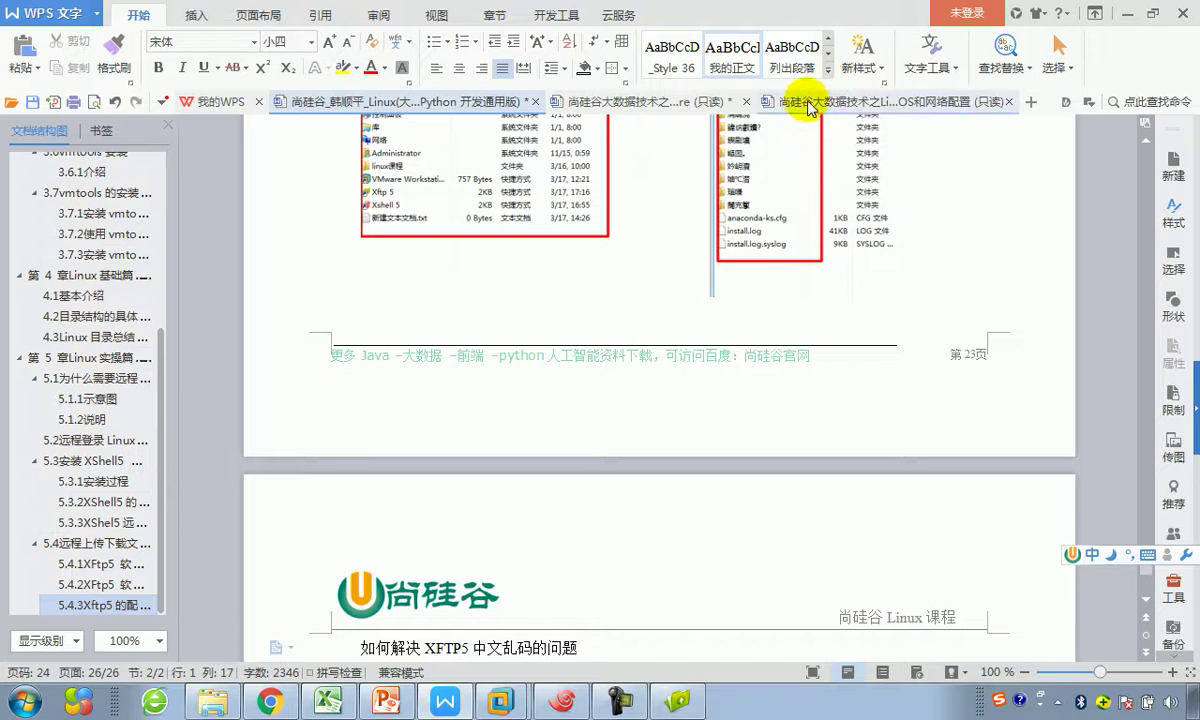
# Step: Apply the 我的标题3 style so the line becomes numbered heading 5.4.4
pyautogui.click(827, 70)
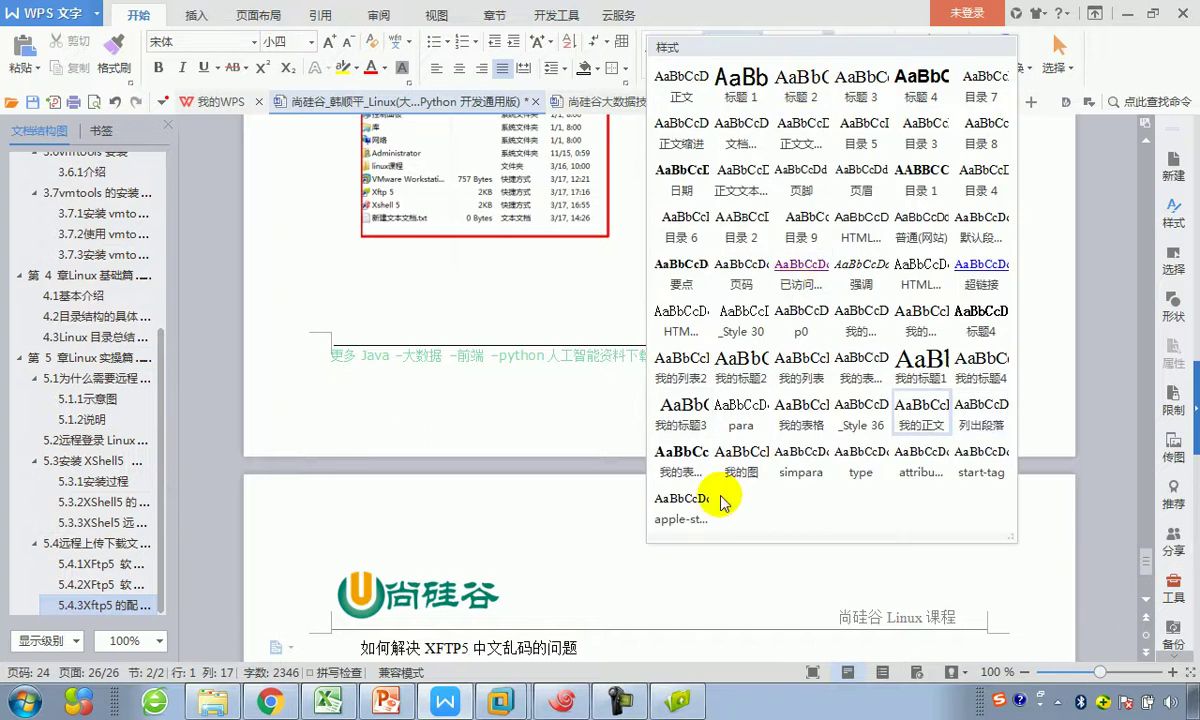
pyautogui.click(690, 412)
pyautogui.press('Return')
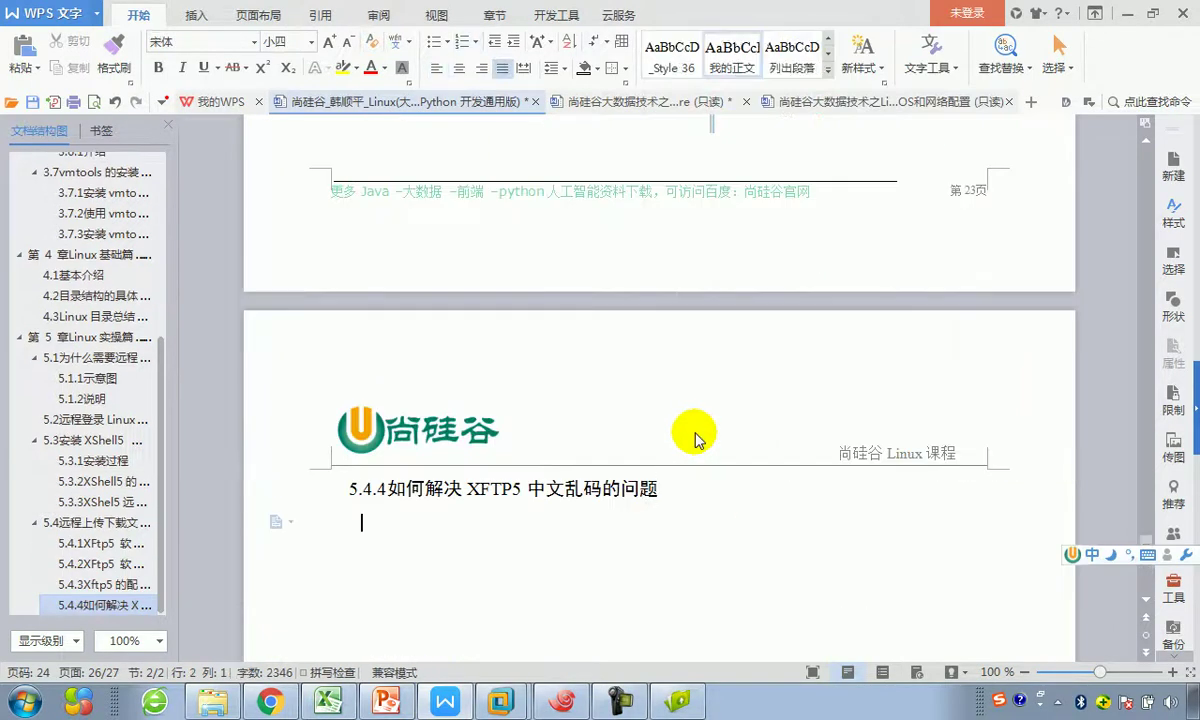
pyautogui.click(678, 702)
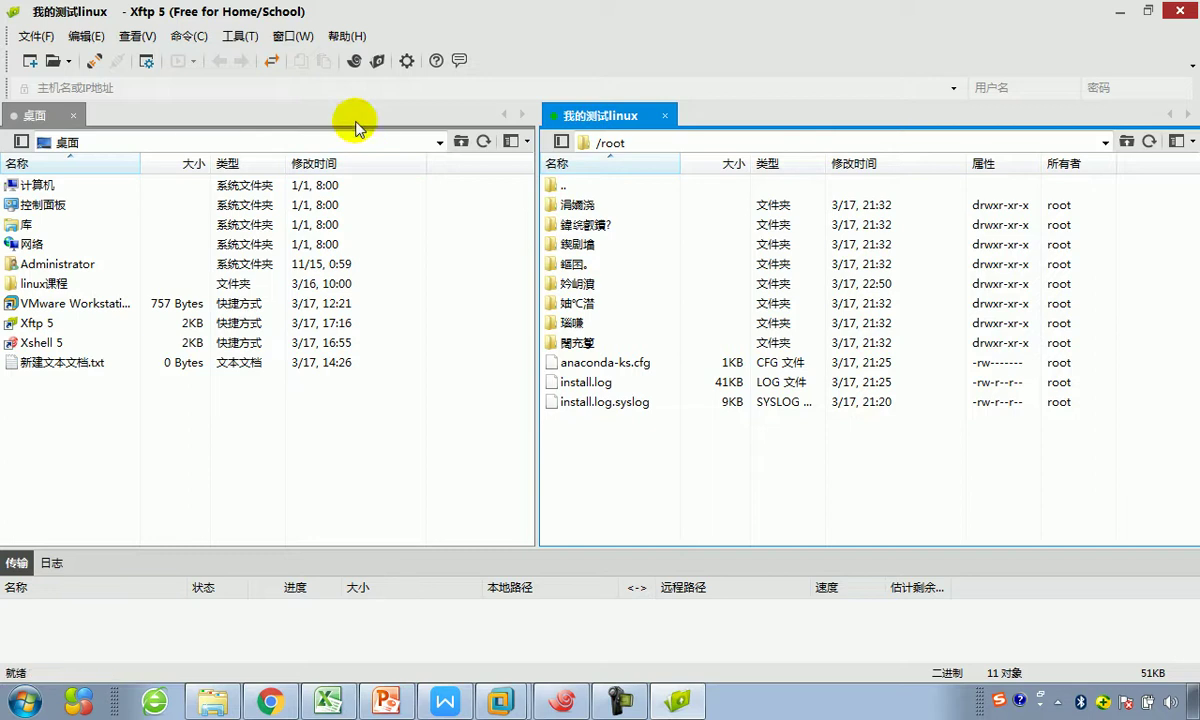
# Step: Enable 使用UTF-8编码 on the 选项 tab of the 我的测试linux session properties
pyautogui.click(406, 62)
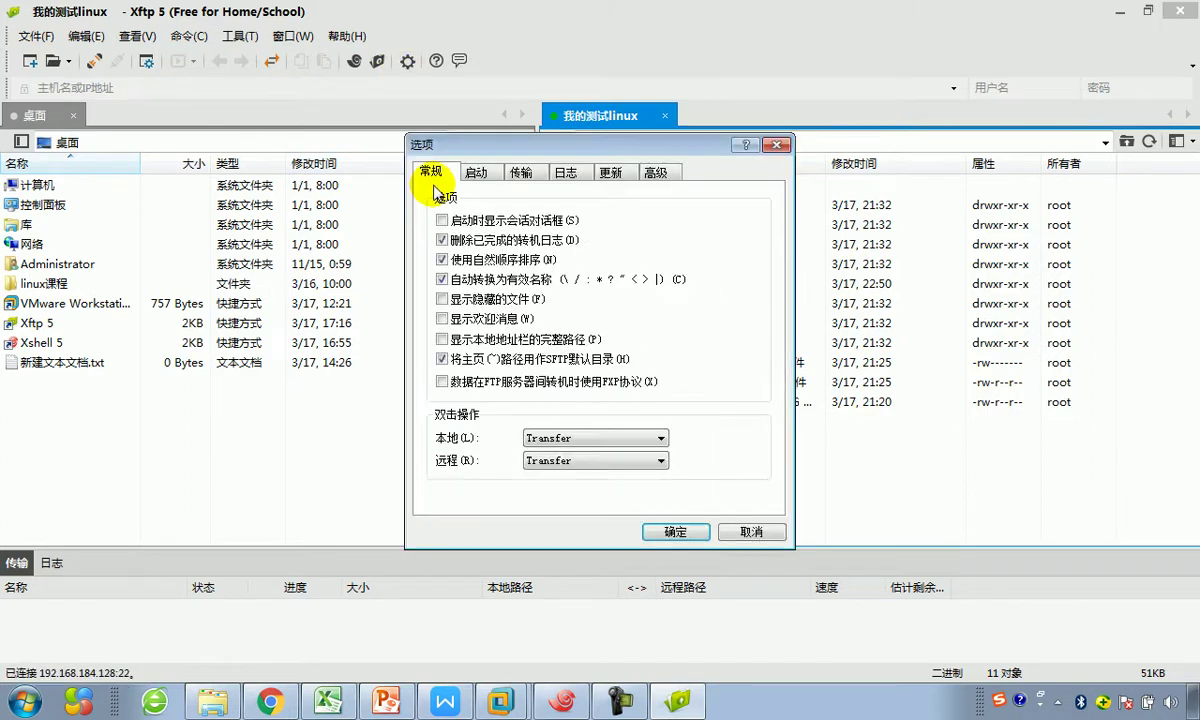
pyautogui.click(777, 146)
pyautogui.click(146, 61)
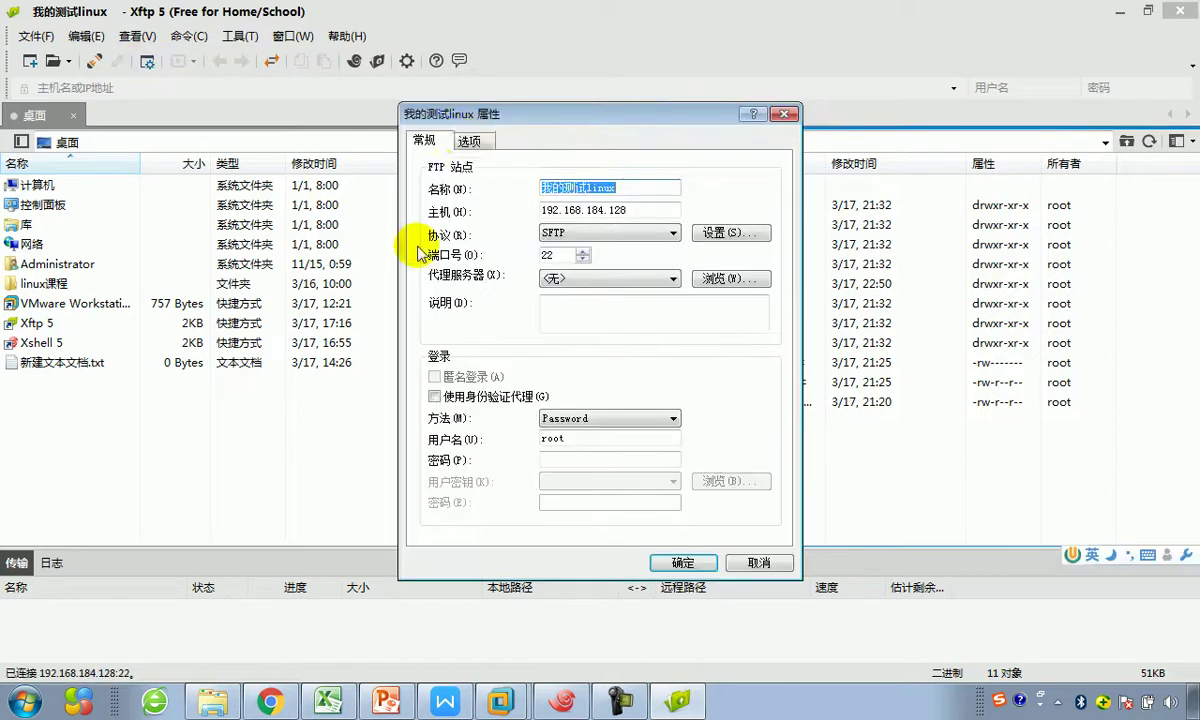
pyautogui.click(469, 141)
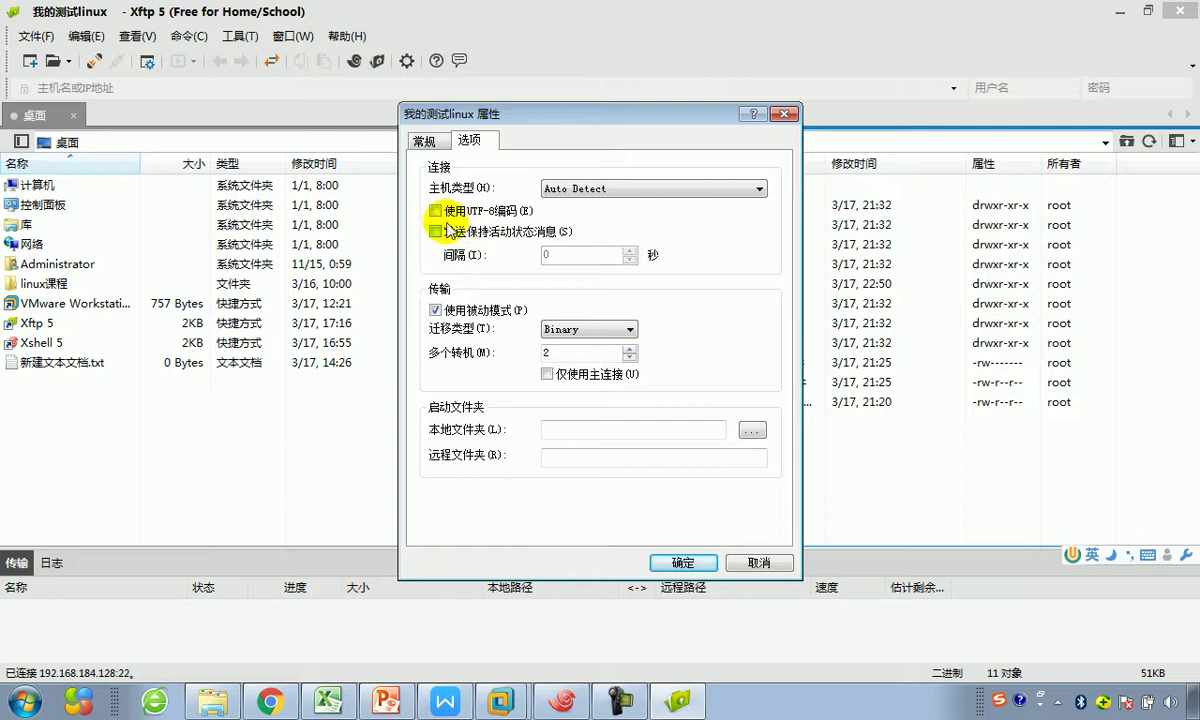
pyautogui.click(438, 212)
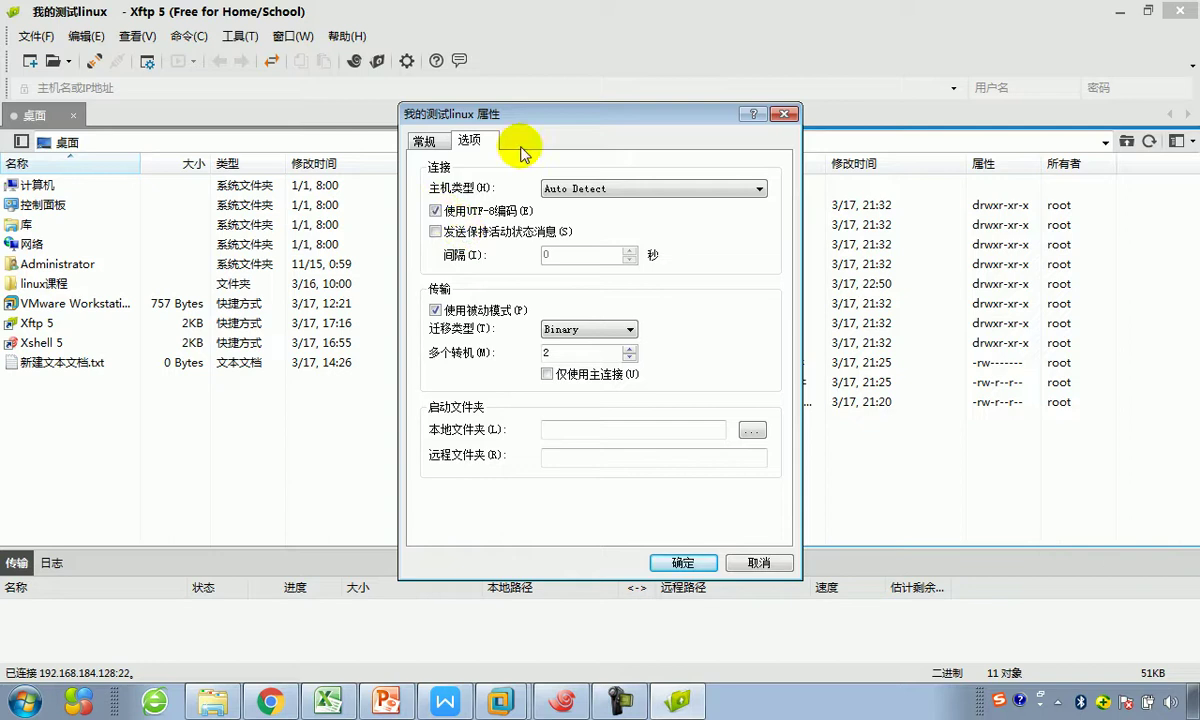
pyautogui.moveTo(540, 116); pyautogui.dragTo(354, 94)
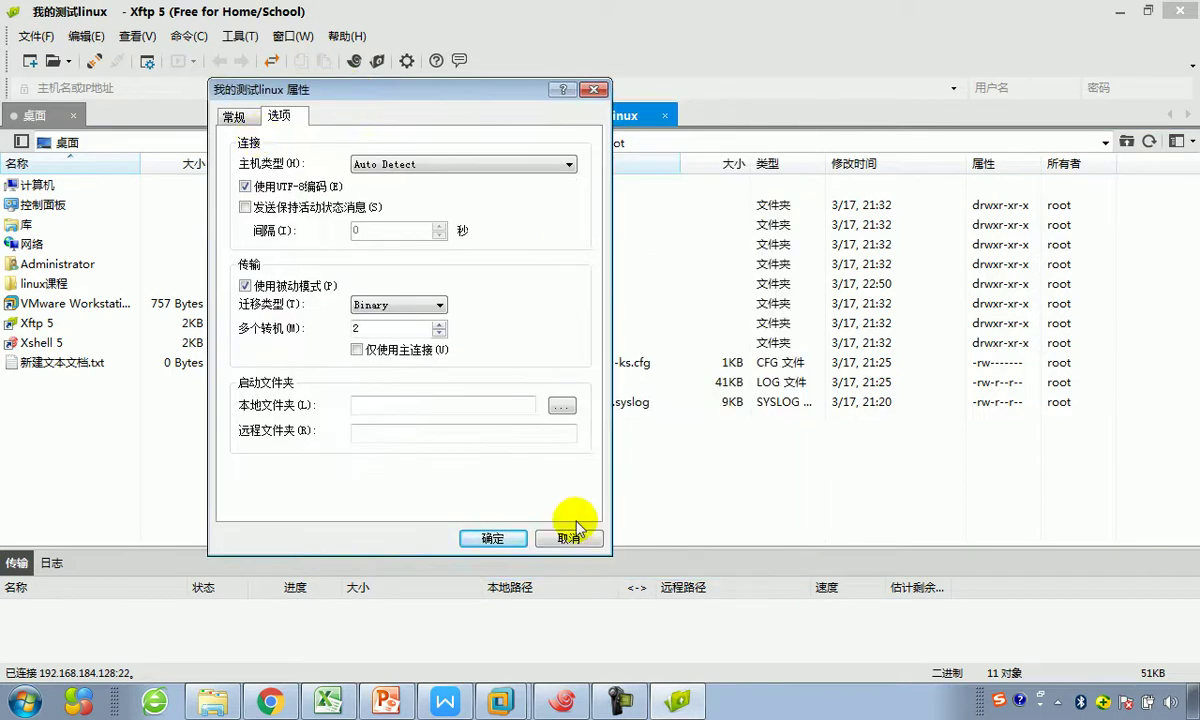
pyautogui.click(482, 537)
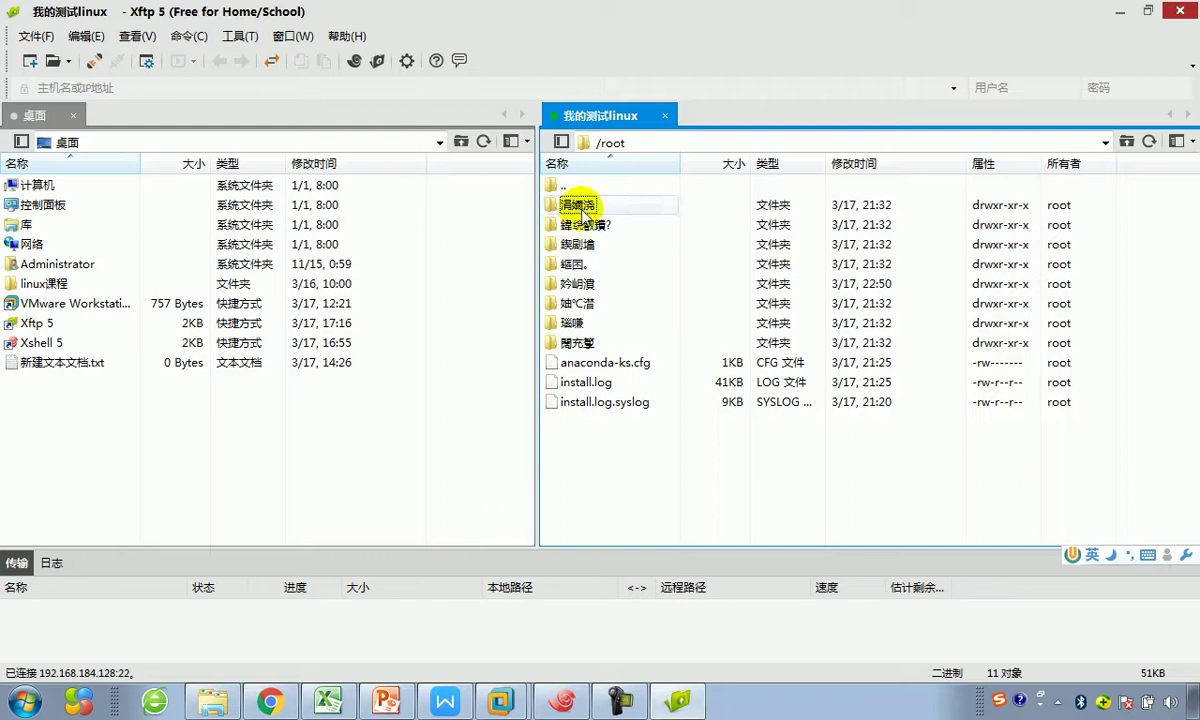
# Step: Refresh the remote /root list so folders like 下载 show in readable Chinese
pyautogui.rightClick(621, 452)
pyautogui.click(666, 531)
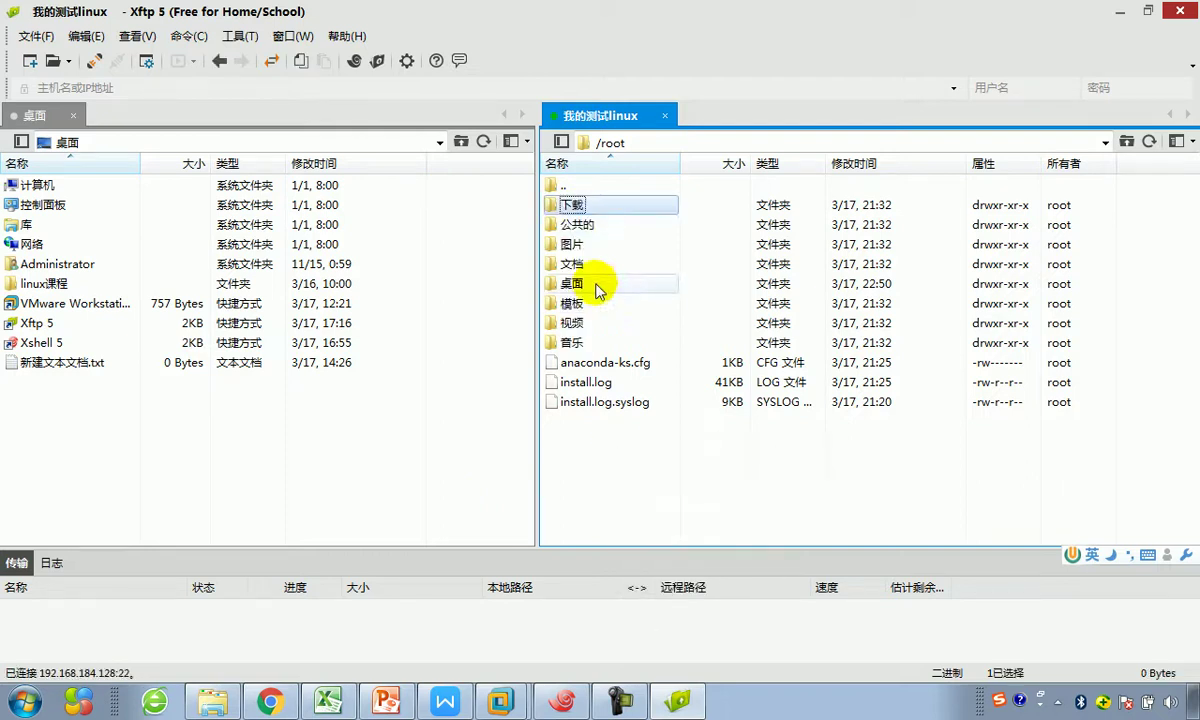
pyautogui.click(600, 205)
# Step: Reopen the session properties at the upper left, showing the 选项 tab
pyautogui.click(146, 60)
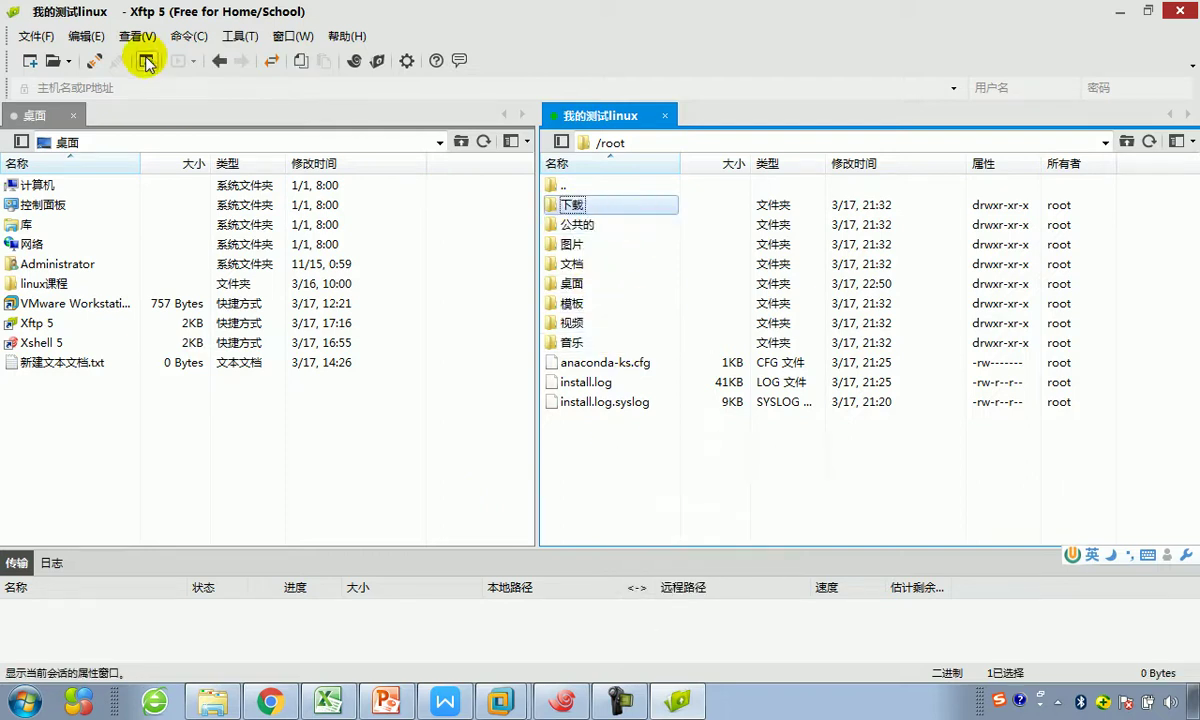
pyautogui.moveTo(475, 113); pyautogui.dragTo(267, 89)
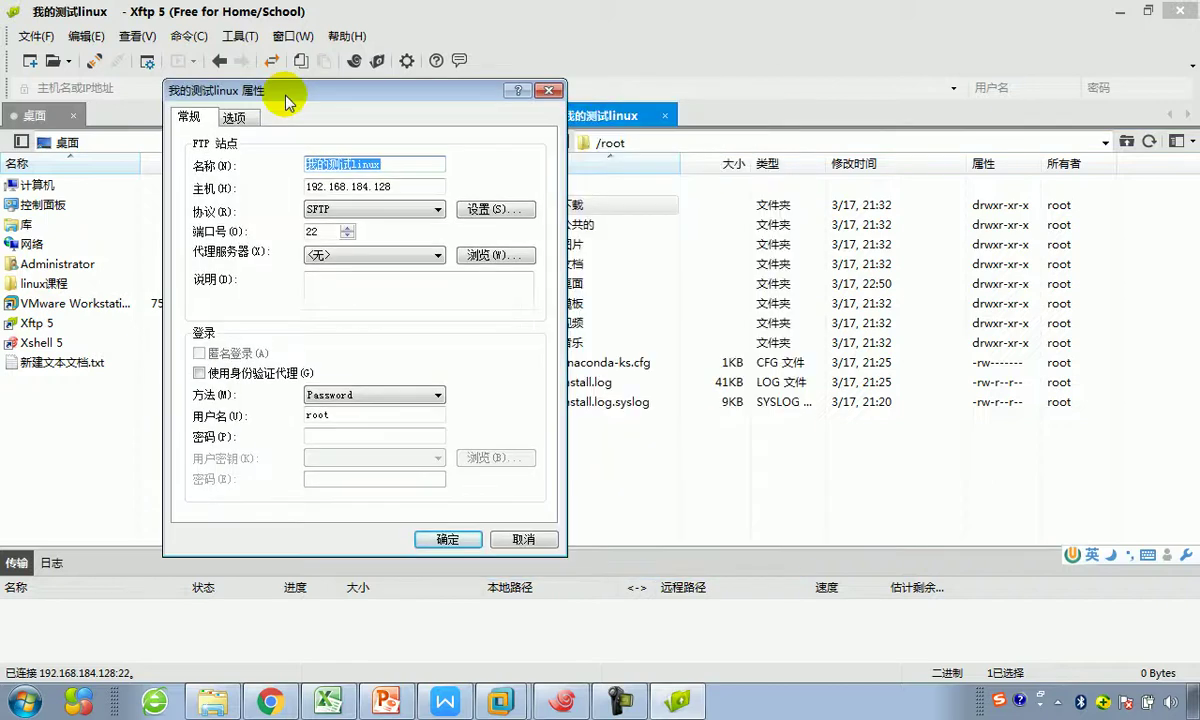
pyautogui.click(233, 116)
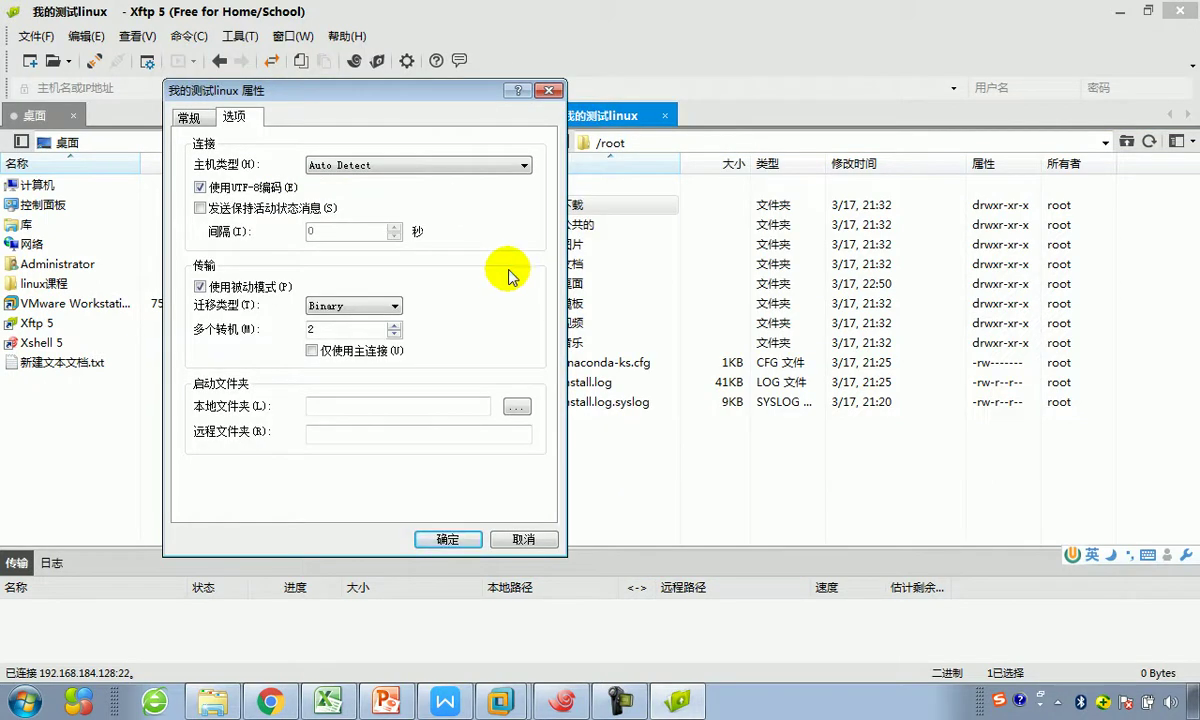
# Step: Capture the properties window and mark the navigation steps with two red arrows
pyautogui.hotkey('ctrl', 'alt', 'a')
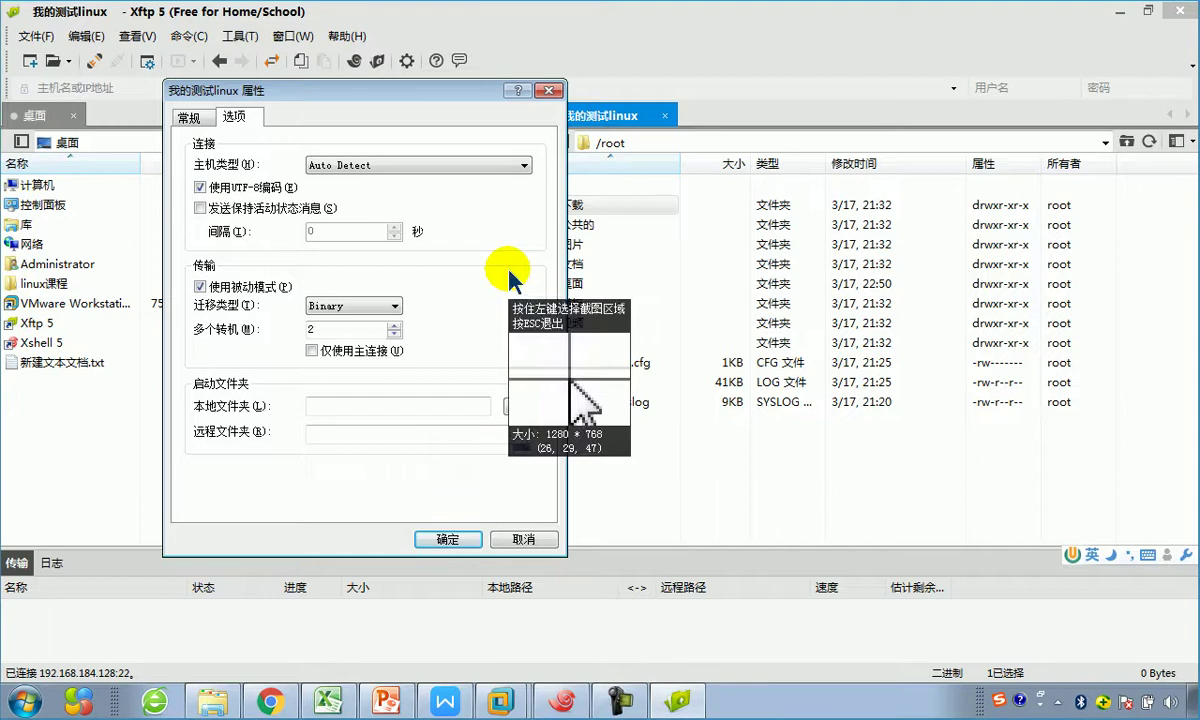
pyautogui.moveTo(10, 12); pyautogui.dragTo(510, 358)
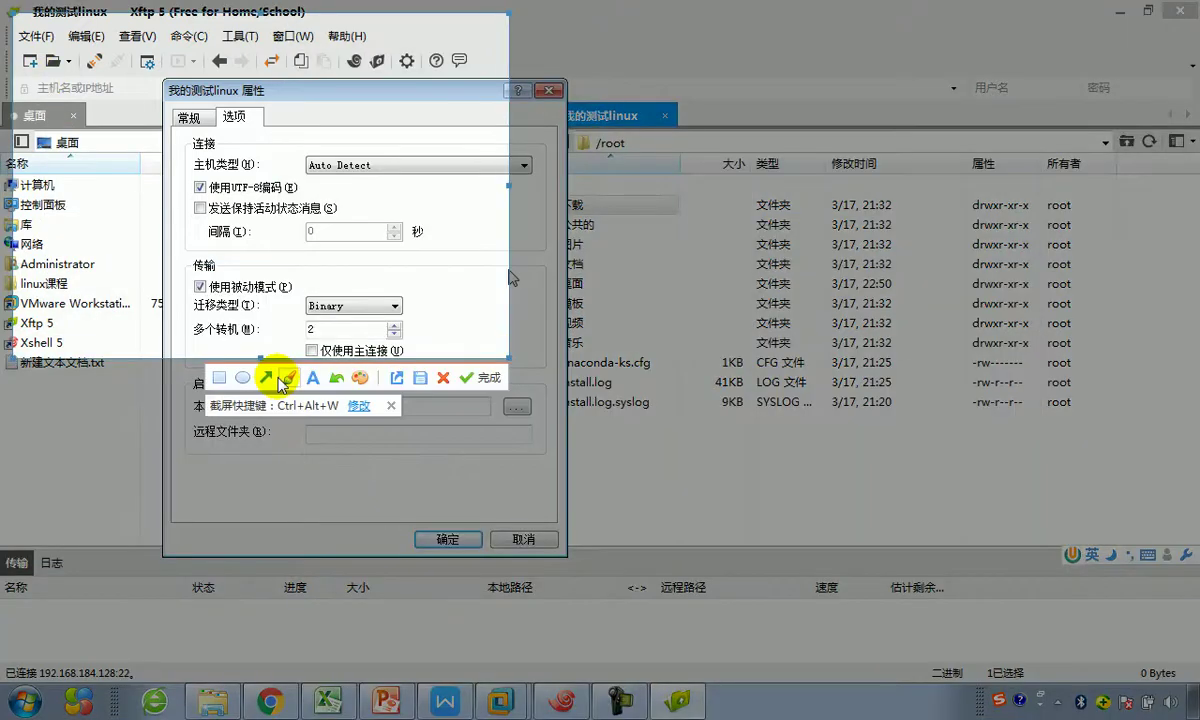
pyautogui.click(266, 377)
pyautogui.moveTo(96, 122); pyautogui.dragTo(141, 62)
pyautogui.moveTo(302, 89); pyautogui.dragTo(258, 114)
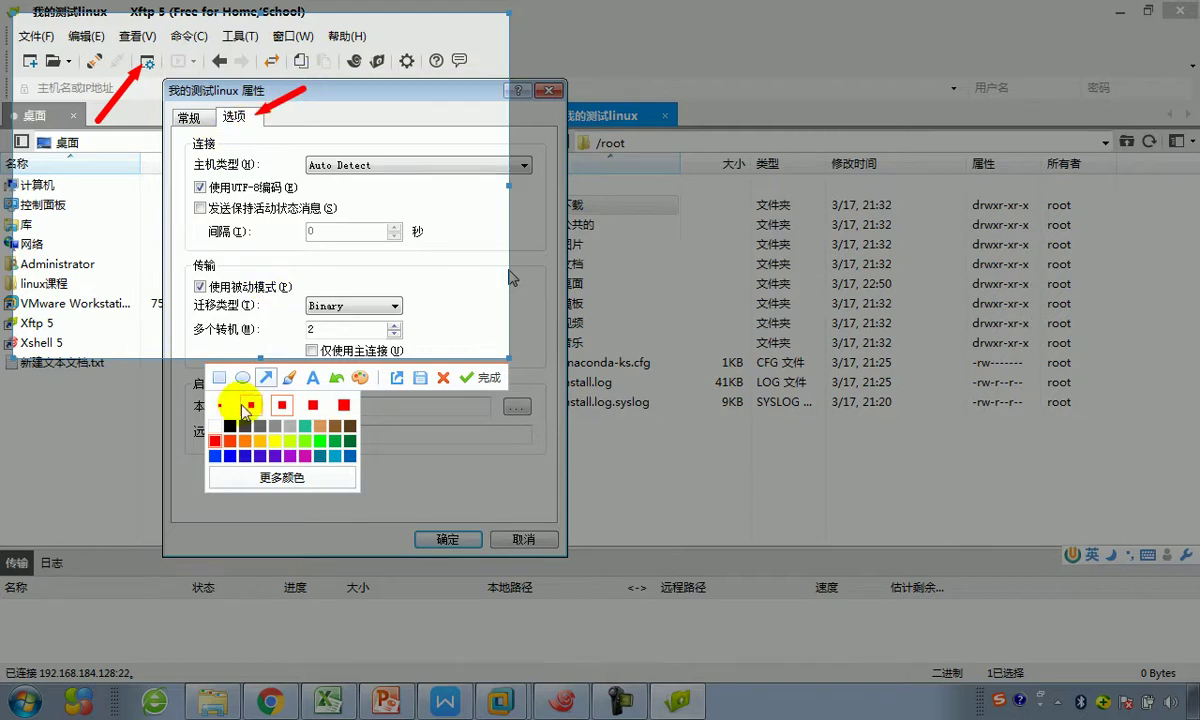
pyautogui.click(230, 456)
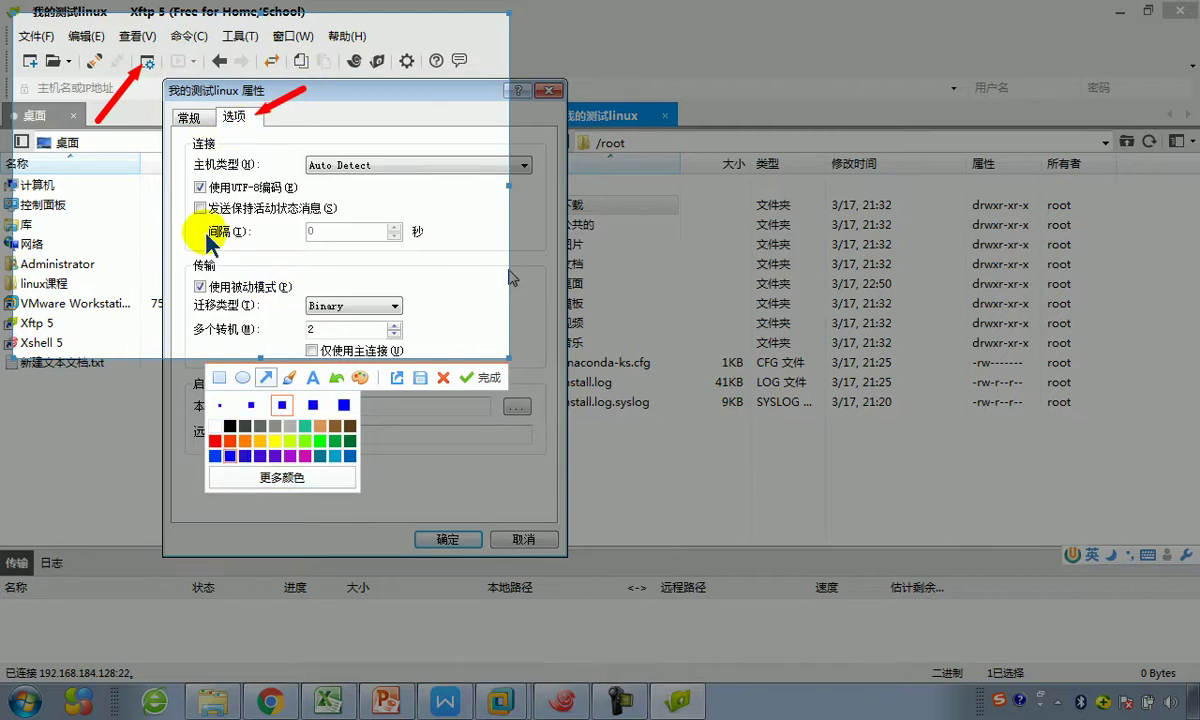
pyautogui.moveTo(184, 168); pyautogui.dragTo(287, 212)
pyautogui.hotkey('ctrl', 'z')
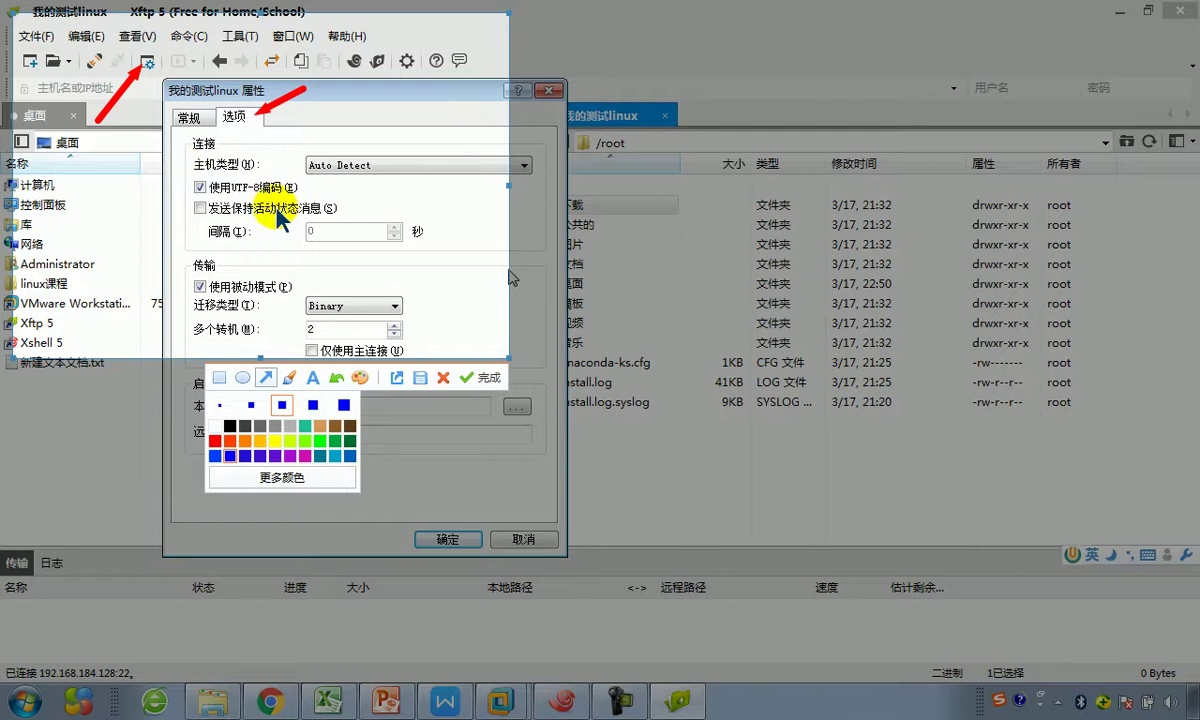
# Step: Box the 使用UTF-8编码 option in a thick red rectangle, finish the capture, and cancel Properties
pyautogui.click(219, 379)
pyautogui.click(215, 440)
pyautogui.moveTo(190, 166); pyautogui.dragTo(303, 199)
pyautogui.click(252, 405)
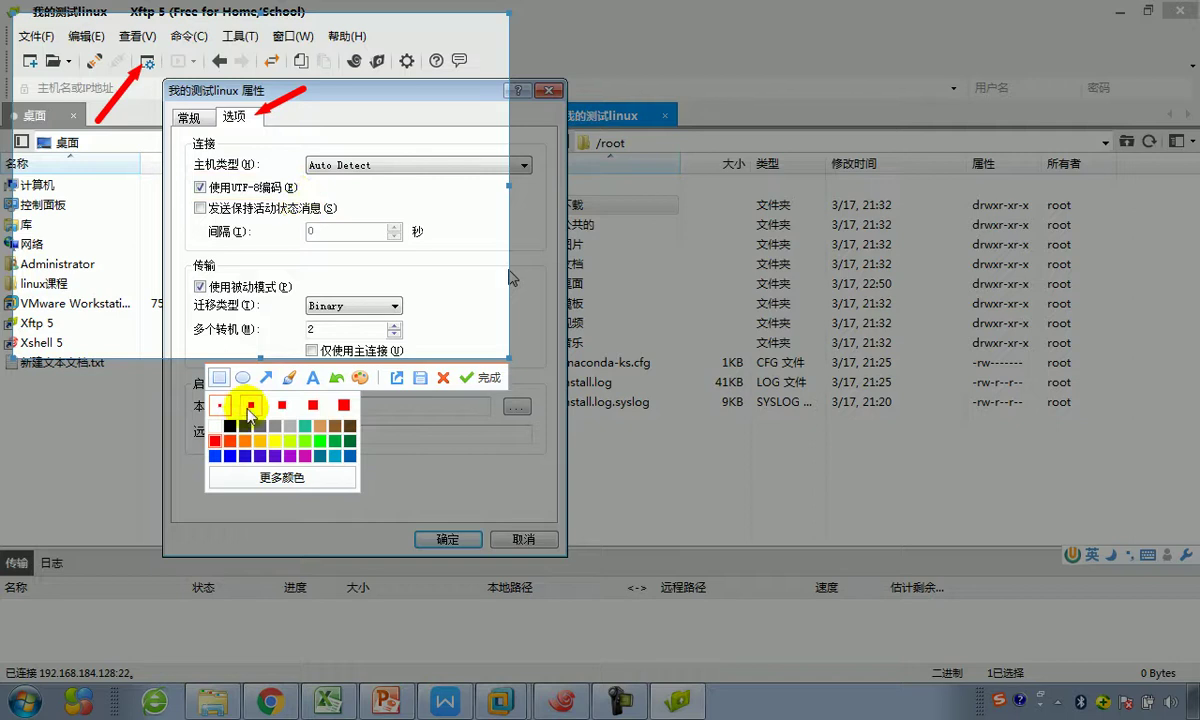
pyautogui.moveTo(190, 168); pyautogui.dragTo(300, 197)
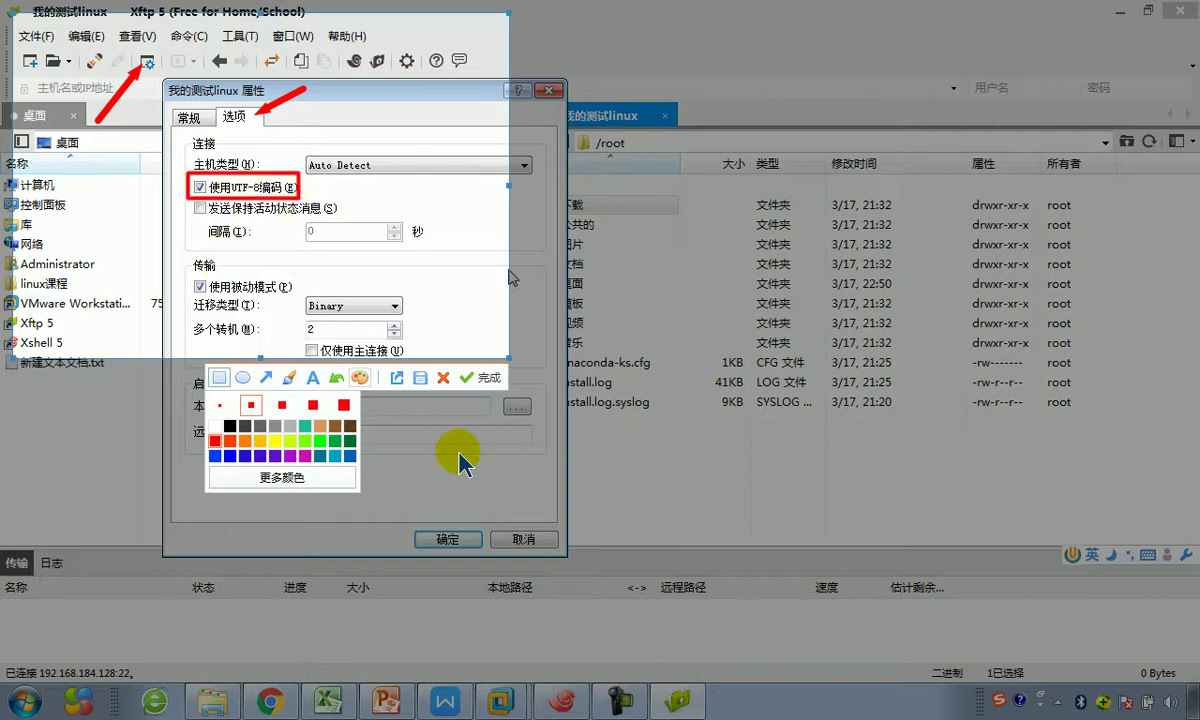
pyautogui.click(479, 378)
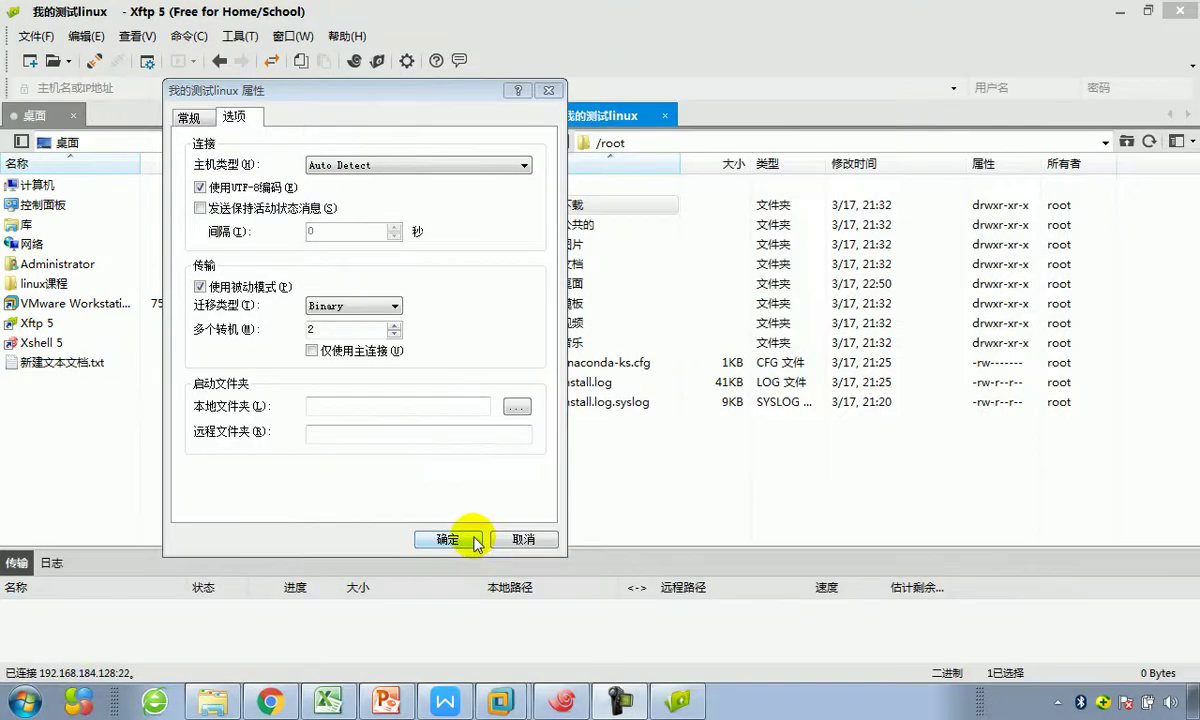
pyautogui.click(523, 540)
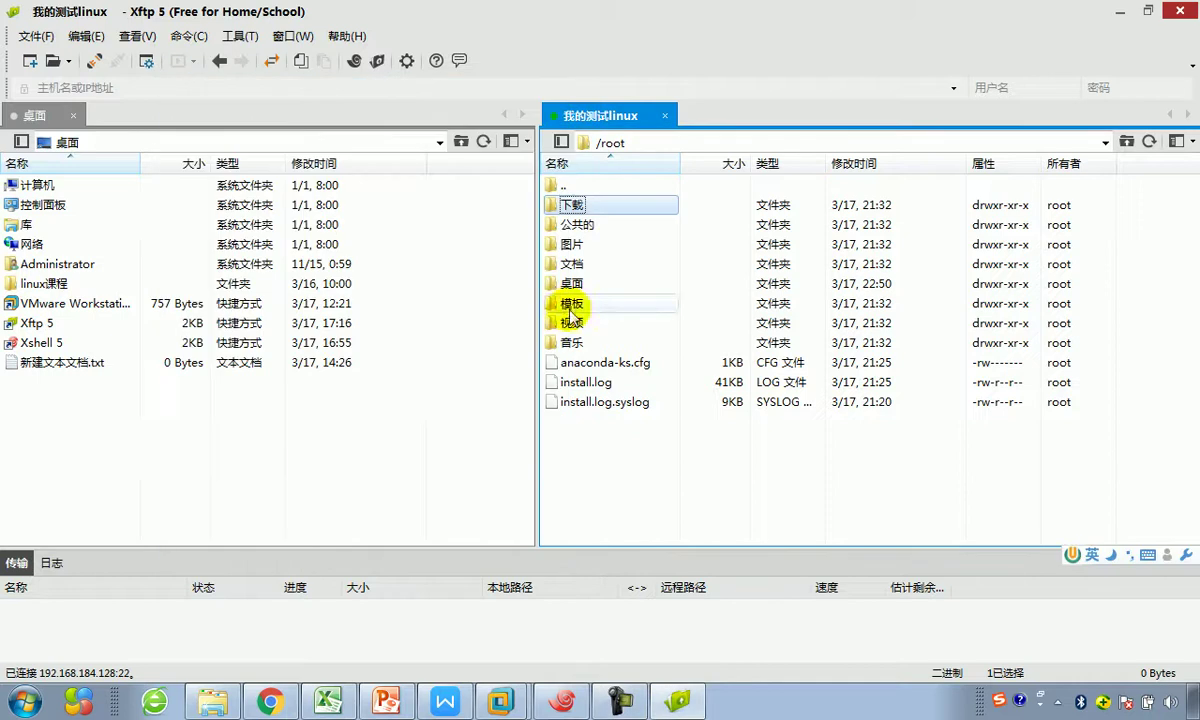
# Step: Paste the annotated UTF-8 options screenshot under heading 5.4.4 and shrink it
pyautogui.click(345, 697)
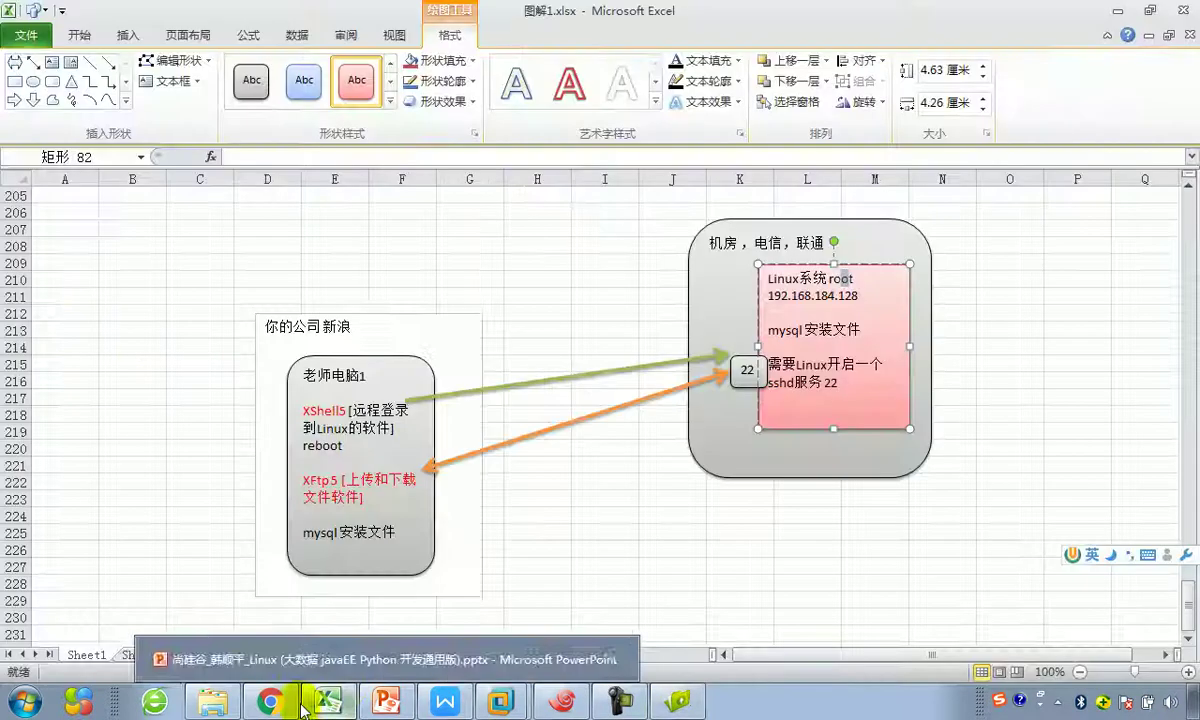
pyautogui.click(445, 700)
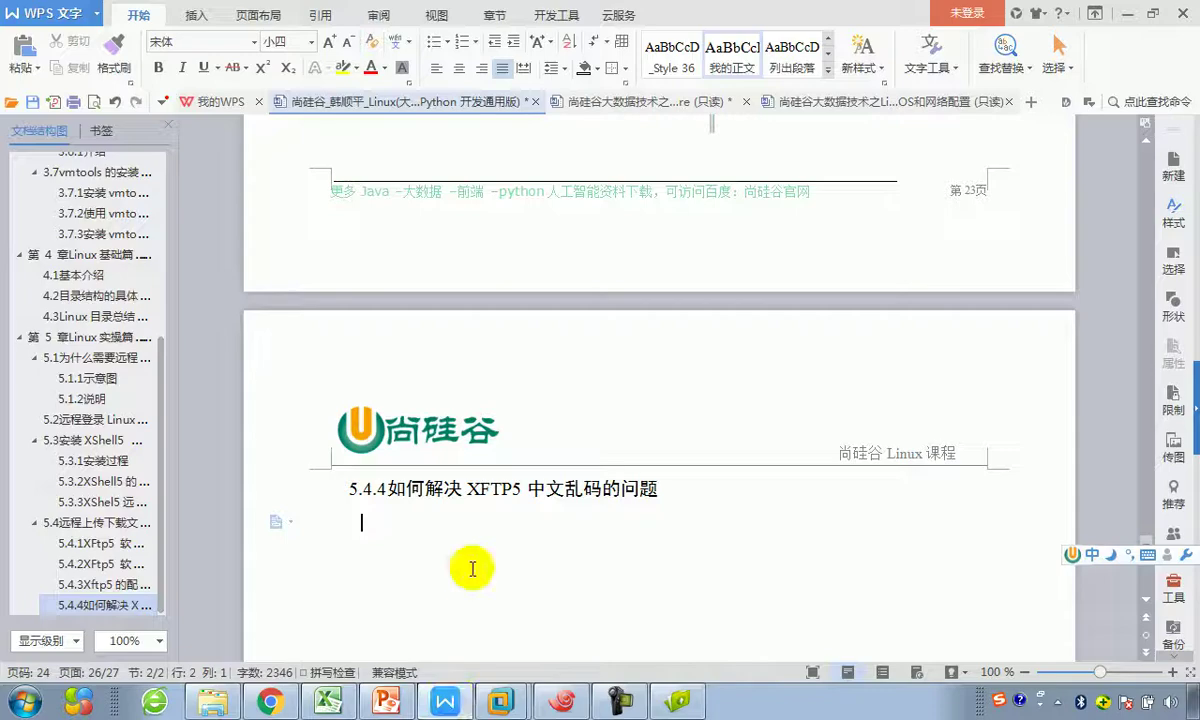
pyautogui.hotkey('ctrl', 'v')
pyautogui.click(491, 560)
pyautogui.scroll(-4, 491, 560)
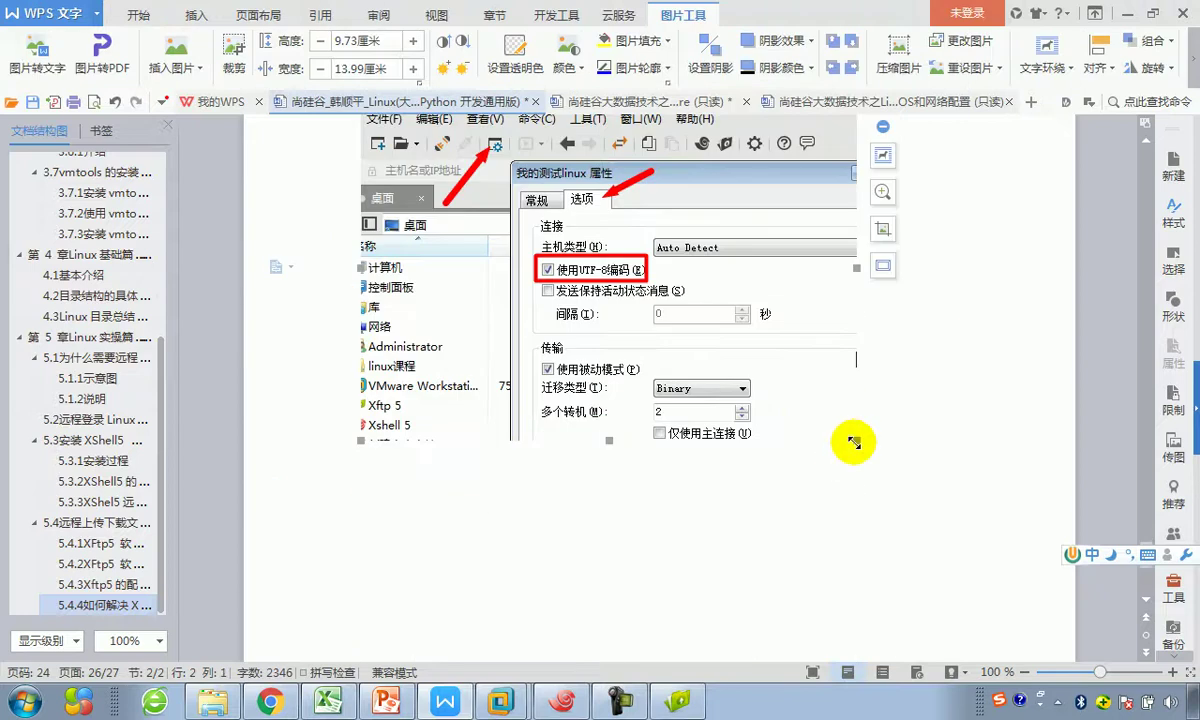
pyautogui.moveTo(856, 441); pyautogui.dragTo(811, 414)
pyautogui.click(851, 396)
# Step: Type the sentence 点击确定后，刷新就可以解决中文的乱码。 below the picture
pyautogui.write("dian'j")
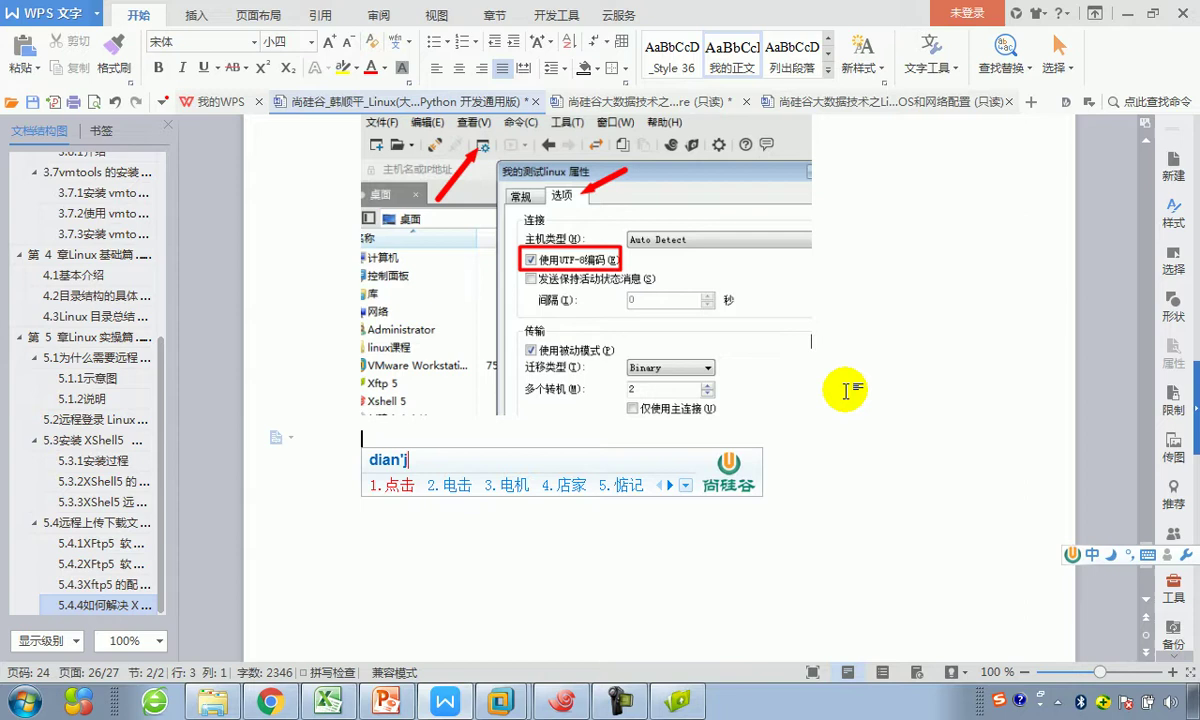
pyautogui.press('space')
pyautogui.write('qu')
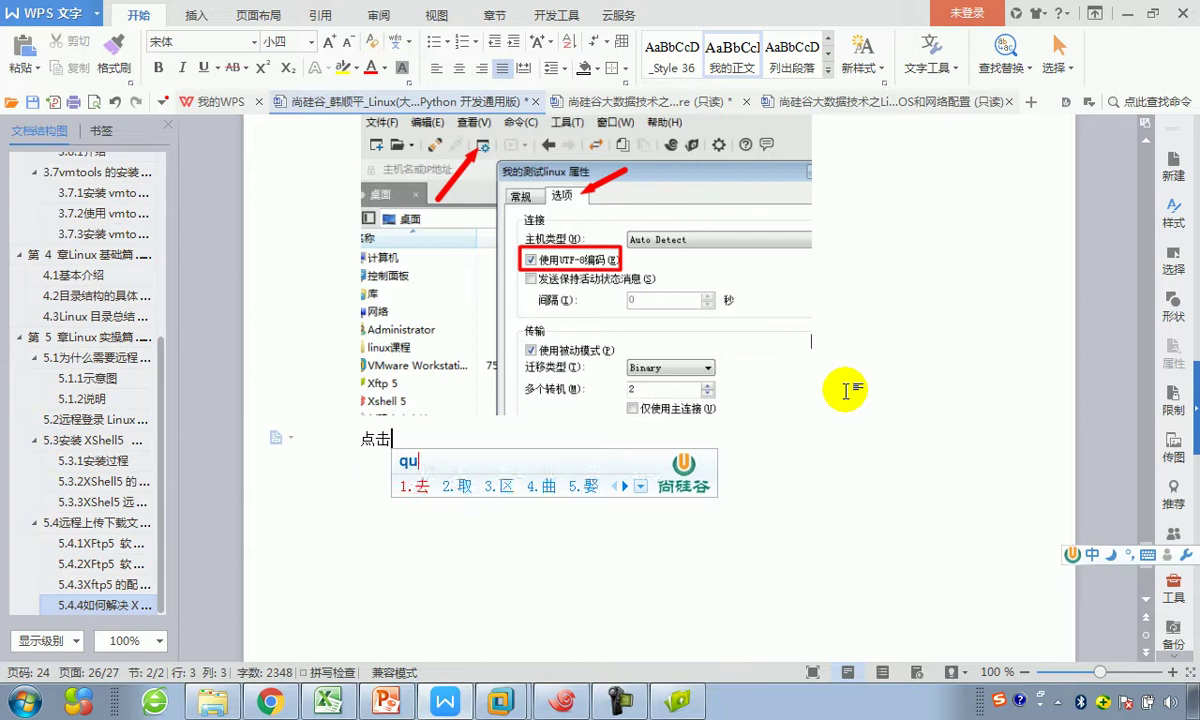
pyautogui.write('eding hou,sh')
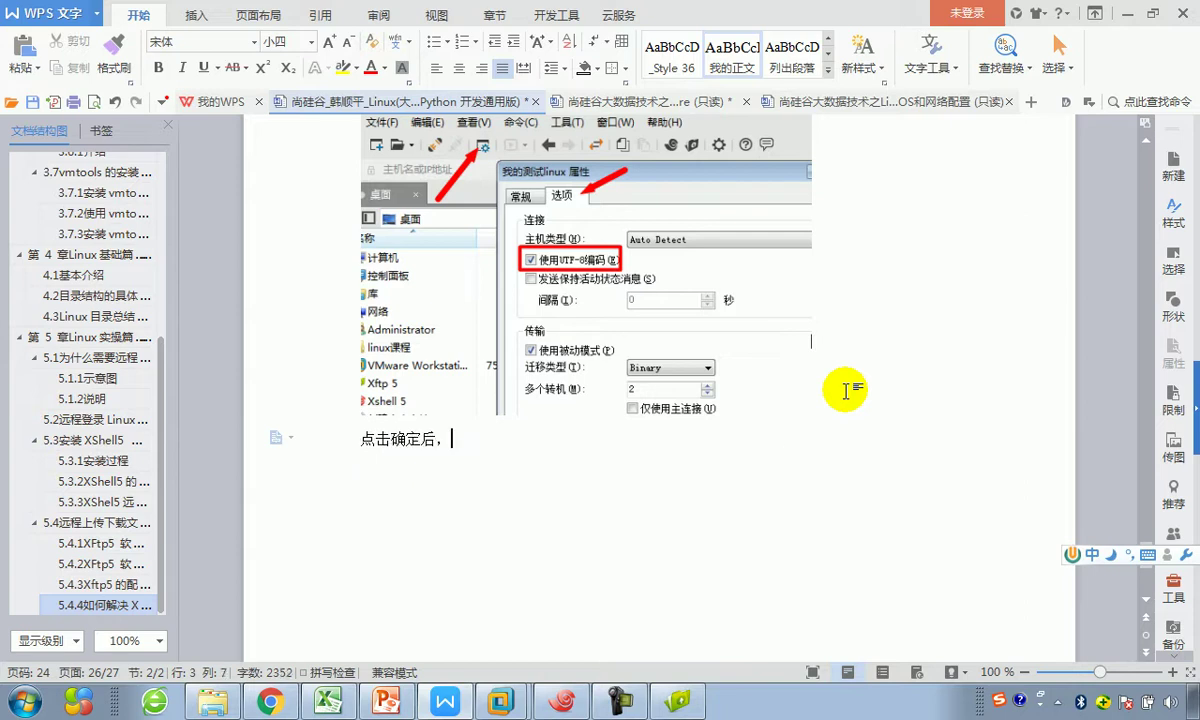
pyautogui.write('uanx')
pyautogui.press('BackSpace')
pyautogui.press('BackSpace')
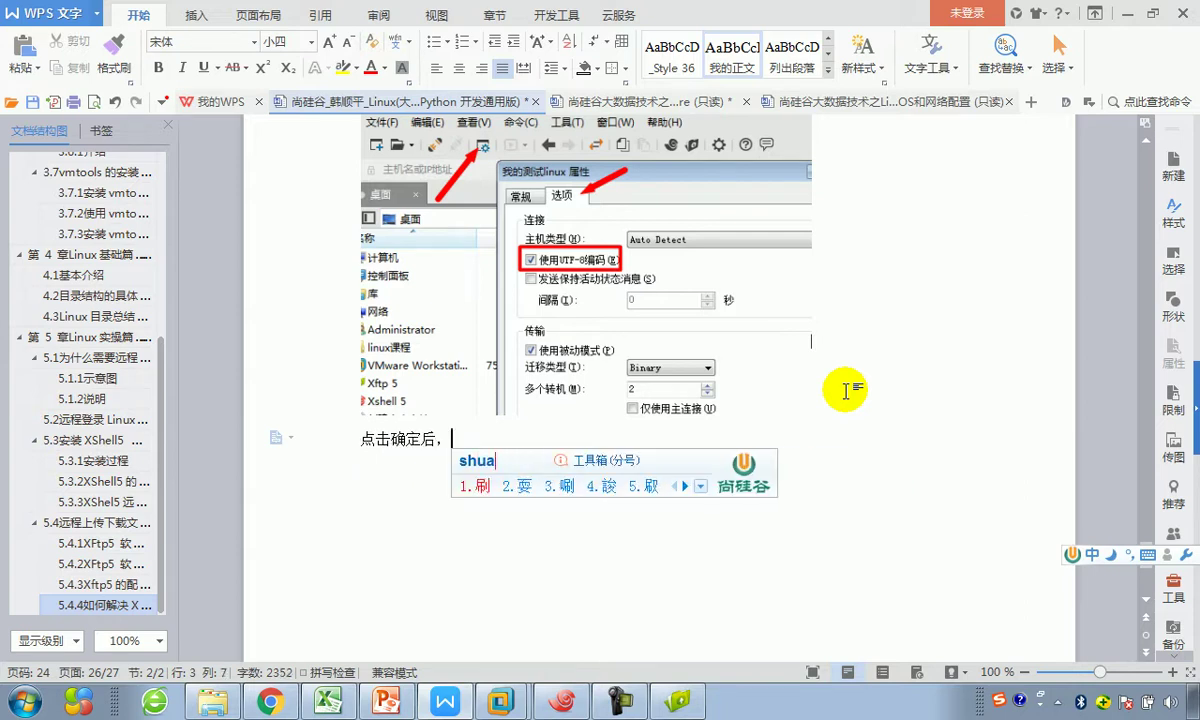
pyautogui.write('x')
pyautogui.press('space')
pyautogui.write('jiuk')
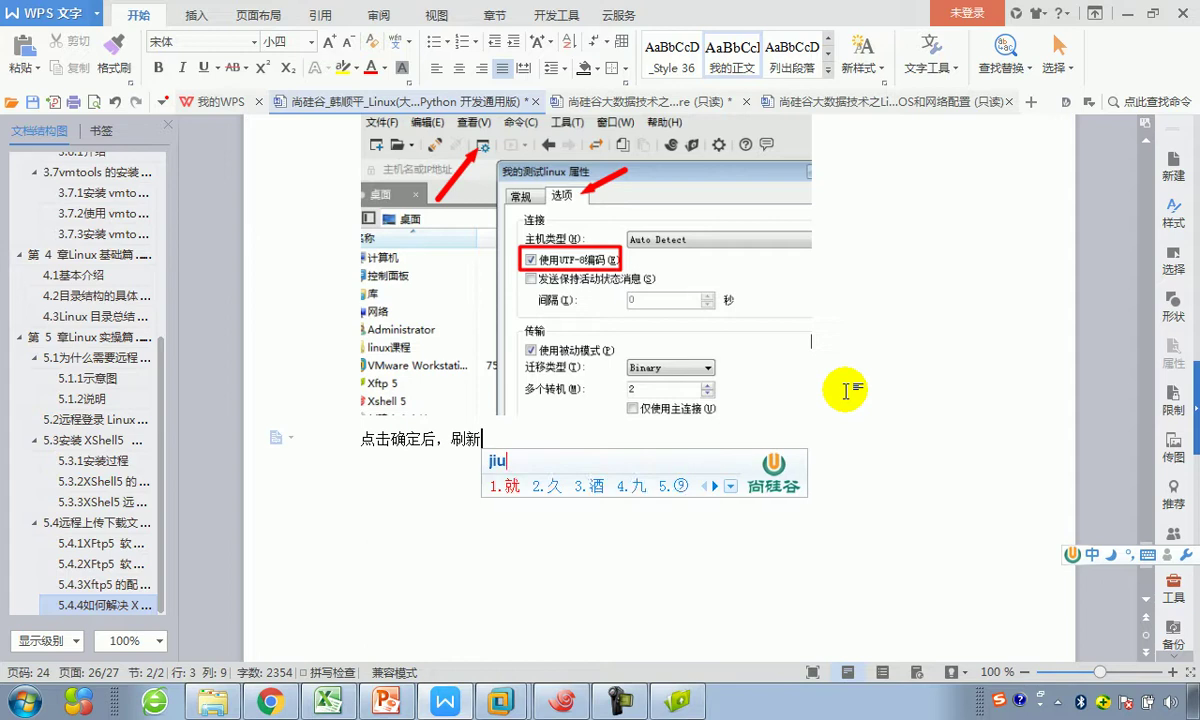
pyautogui.write('eyi')
pyautogui.press('space')
pyautogui.write('jiejue')
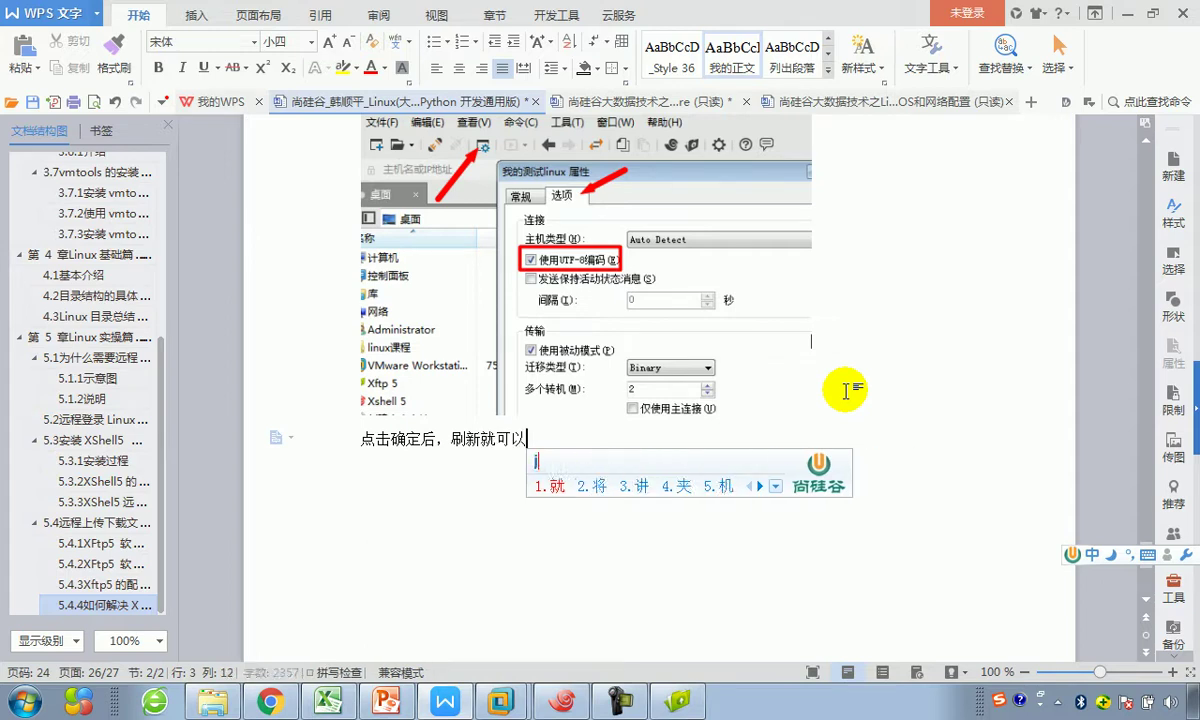
pyautogui.press('space')
pyautogui.write('zhongwen')
pyautogui.press('space')
pyautogui.write('de')
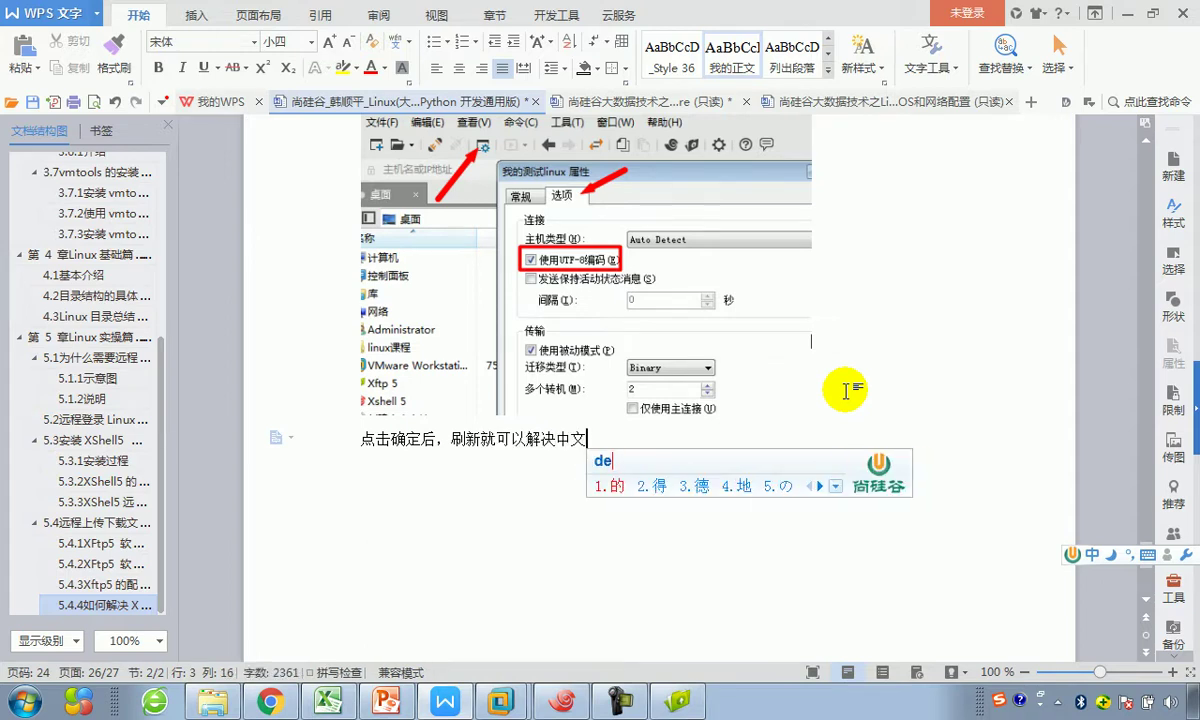
pyautogui.press('space')
pyautogui.write('luanm')
pyautogui.press('space')
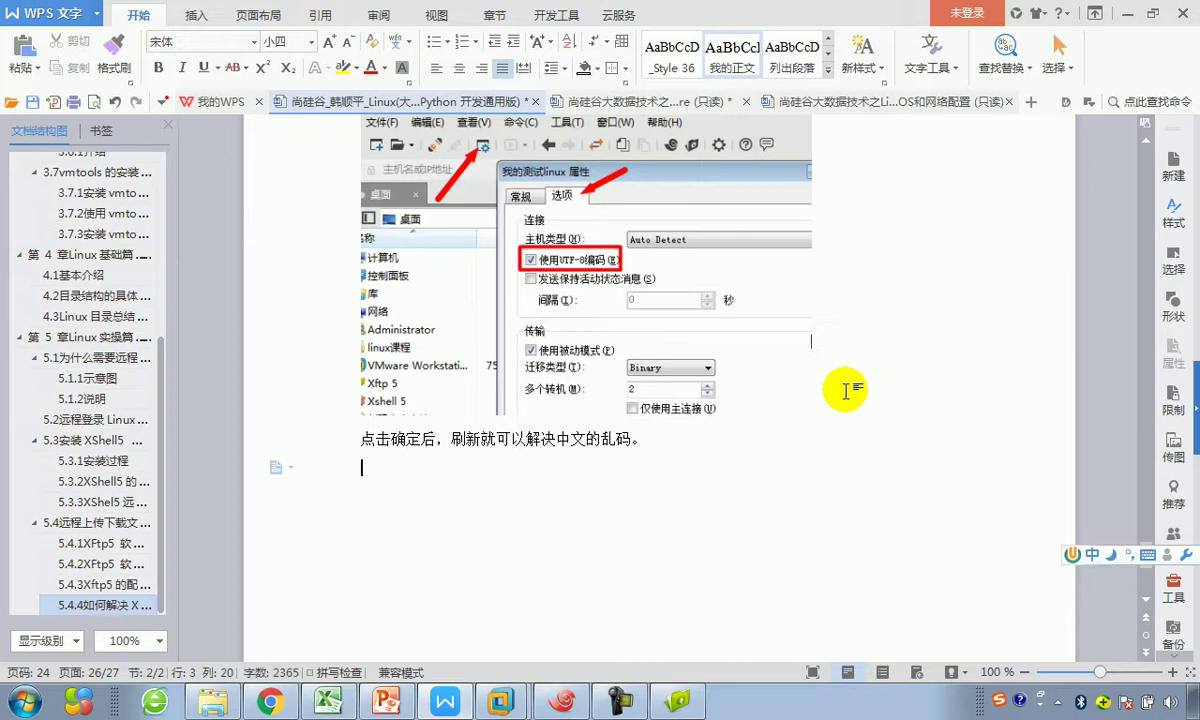
# Step: Minimise Xftp 5 and the WPS notes with the taskbar's 显示桌面 command
pyautogui.click(677, 702)
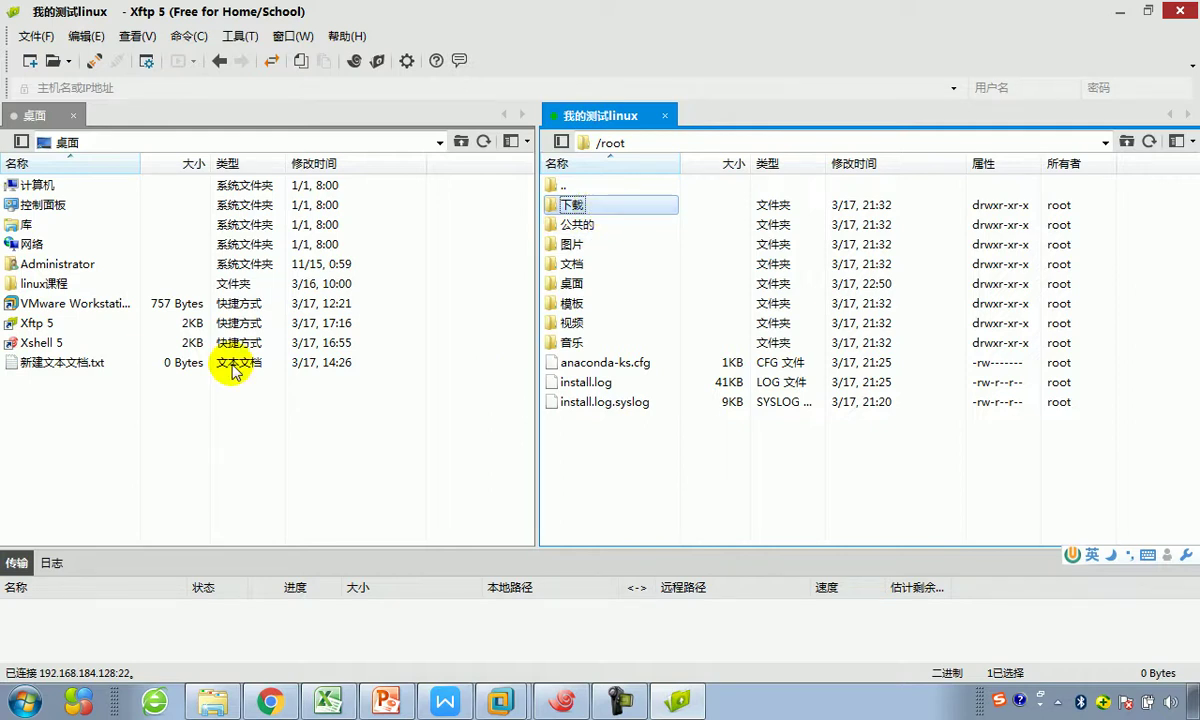
pyautogui.rightClick(780, 702)
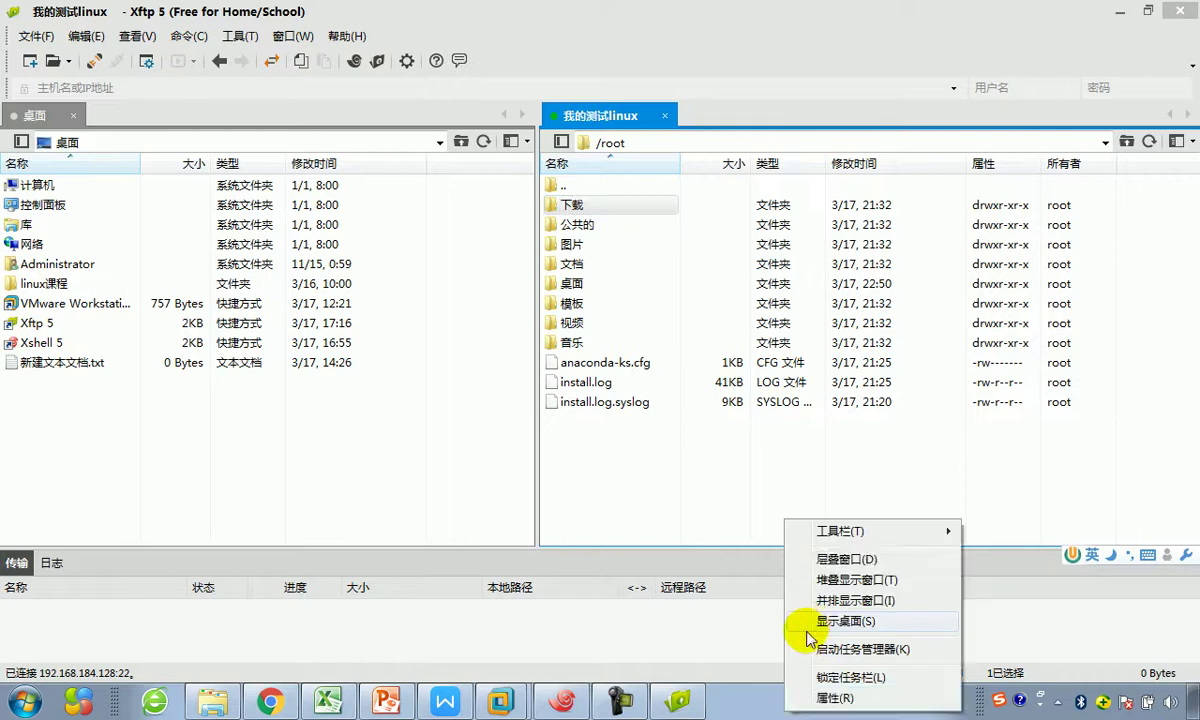
pyautogui.click(809, 622)
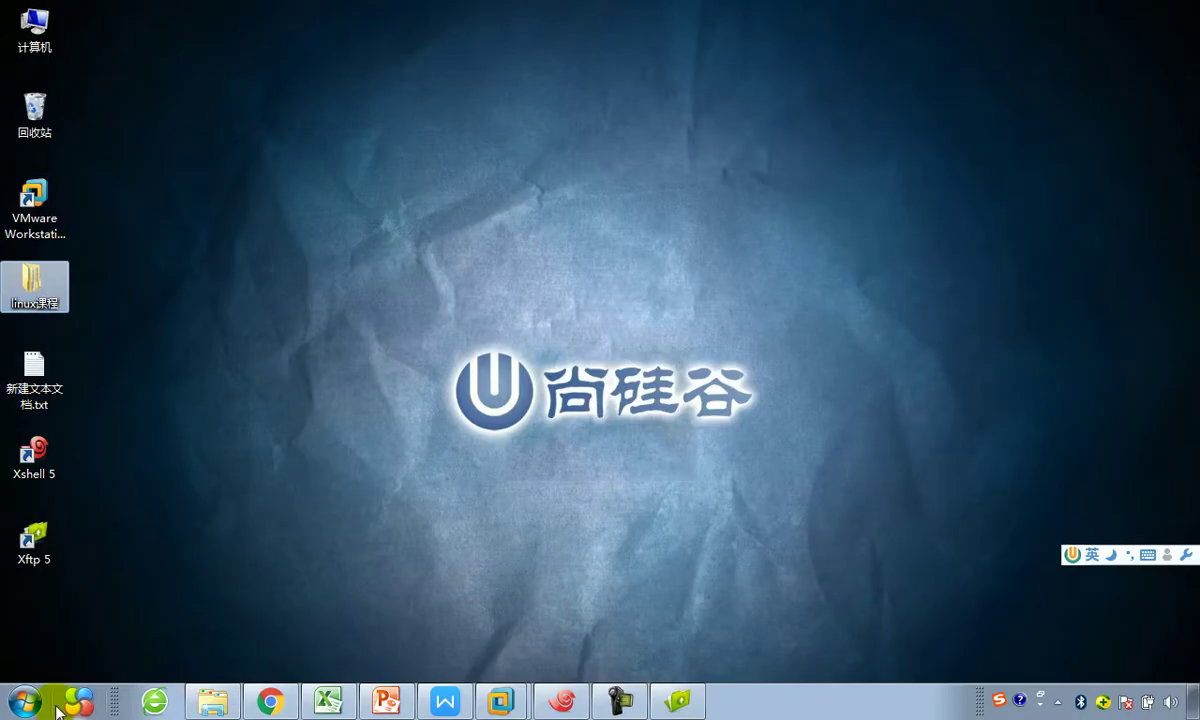
# Step: Copy 企鹅.jpg (Penguins.jpg) from the Pictures 示例图片 folder onto the desktop
pyautogui.click(25, 702)
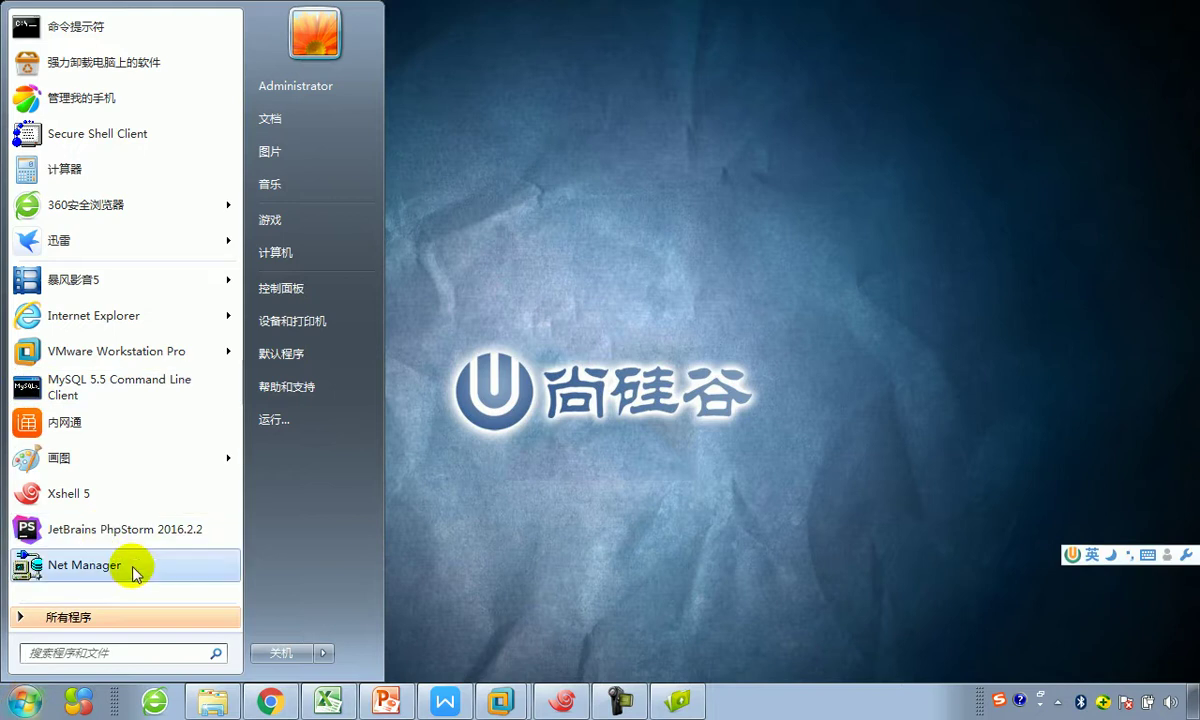
pyautogui.click(290, 150)
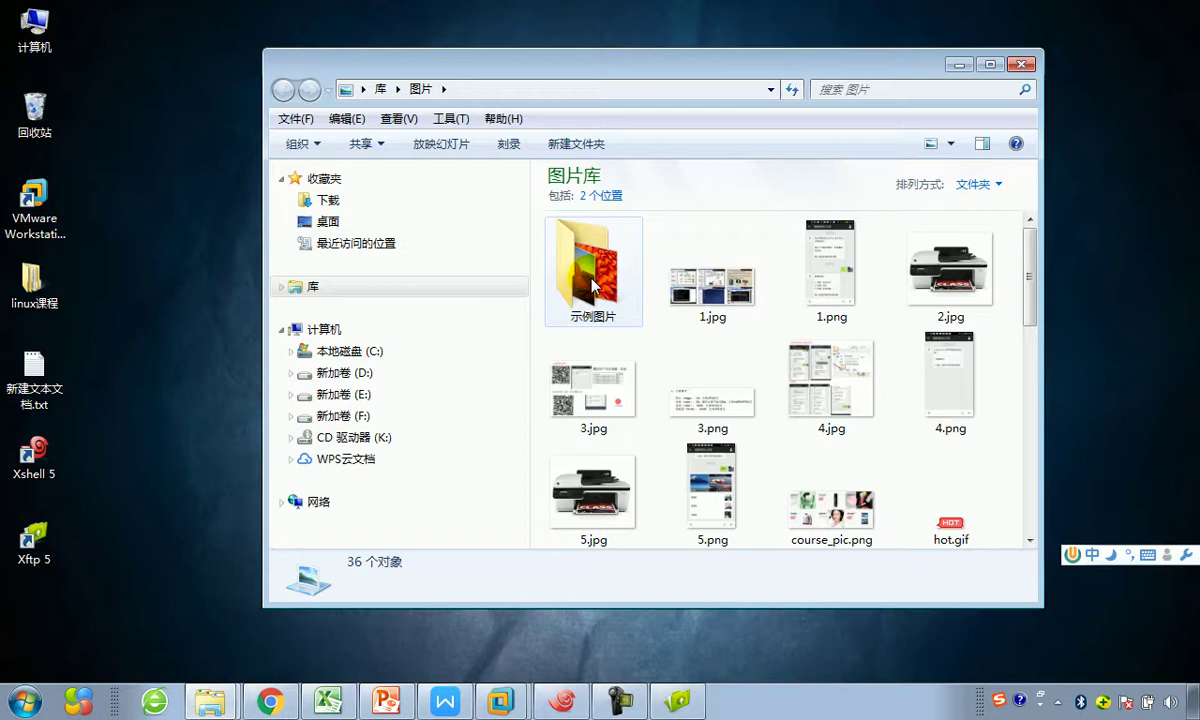
pyautogui.doubleClick(550, 255)
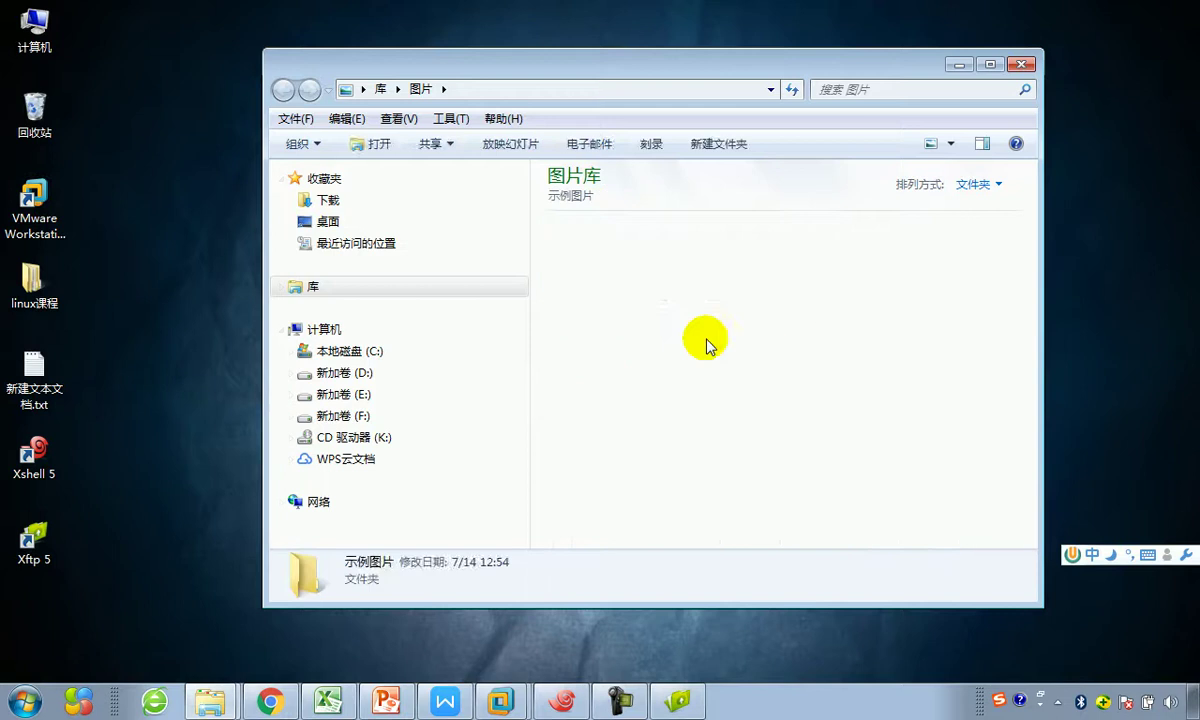
pyautogui.click(864, 402)
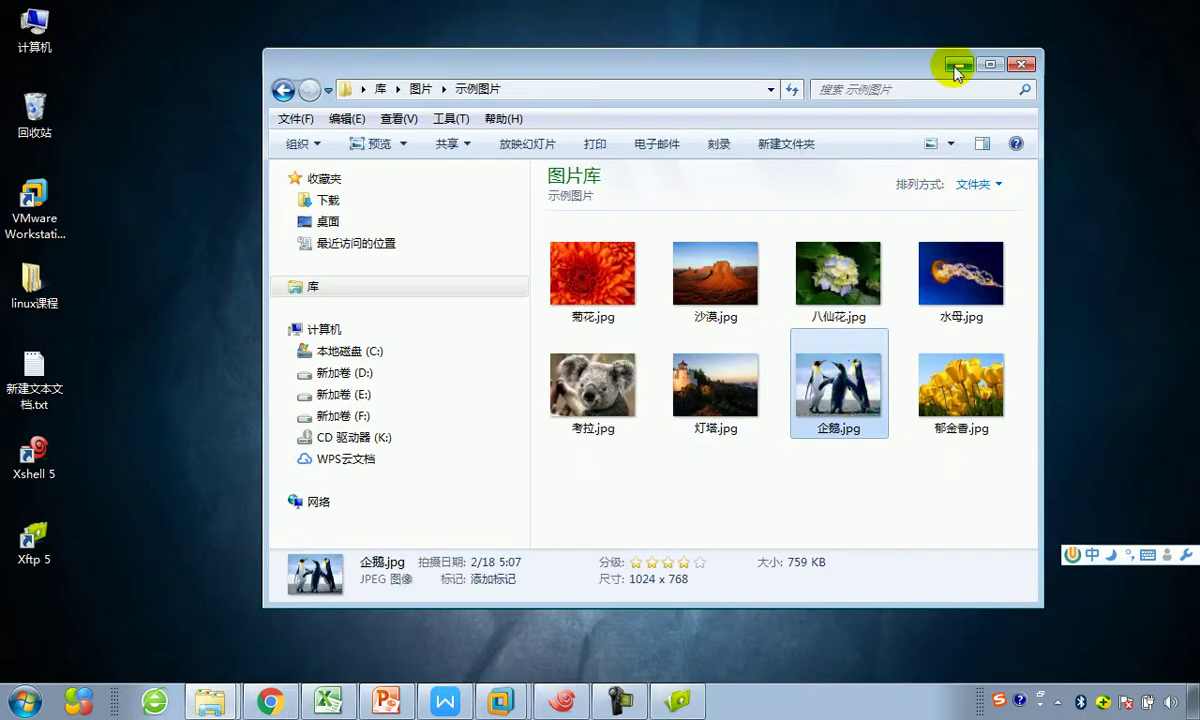
pyautogui.press('super+d')
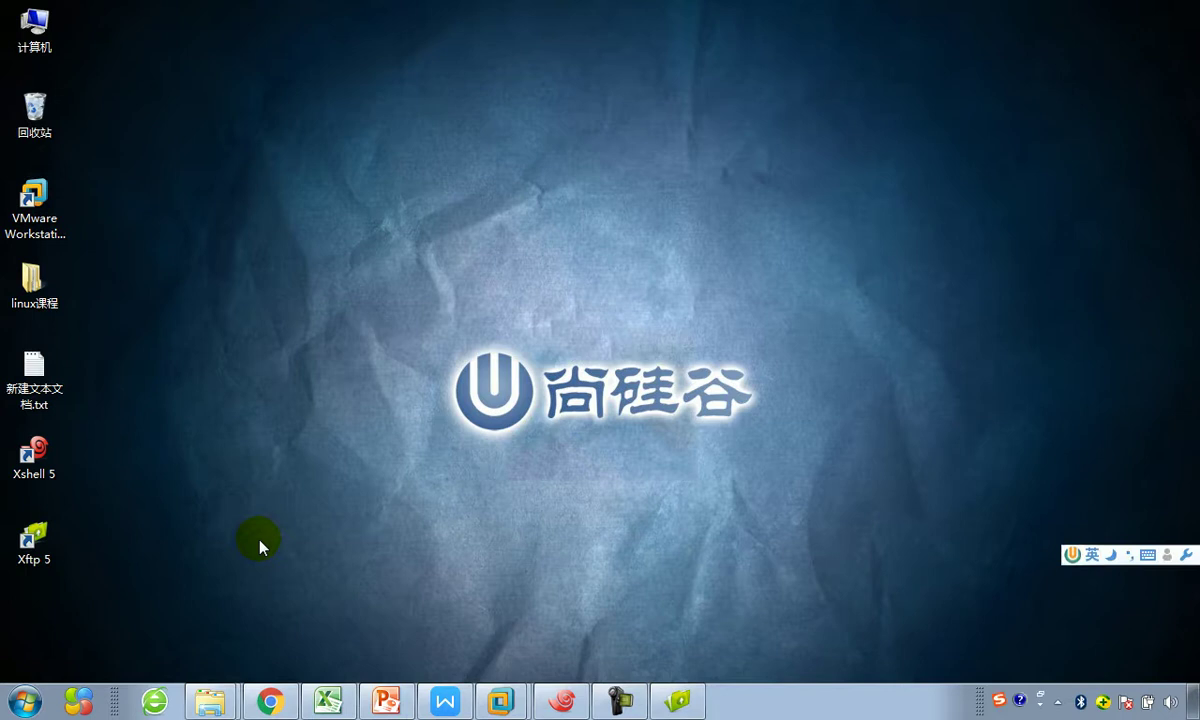
pyautogui.hotkey('ctrl', 'v')
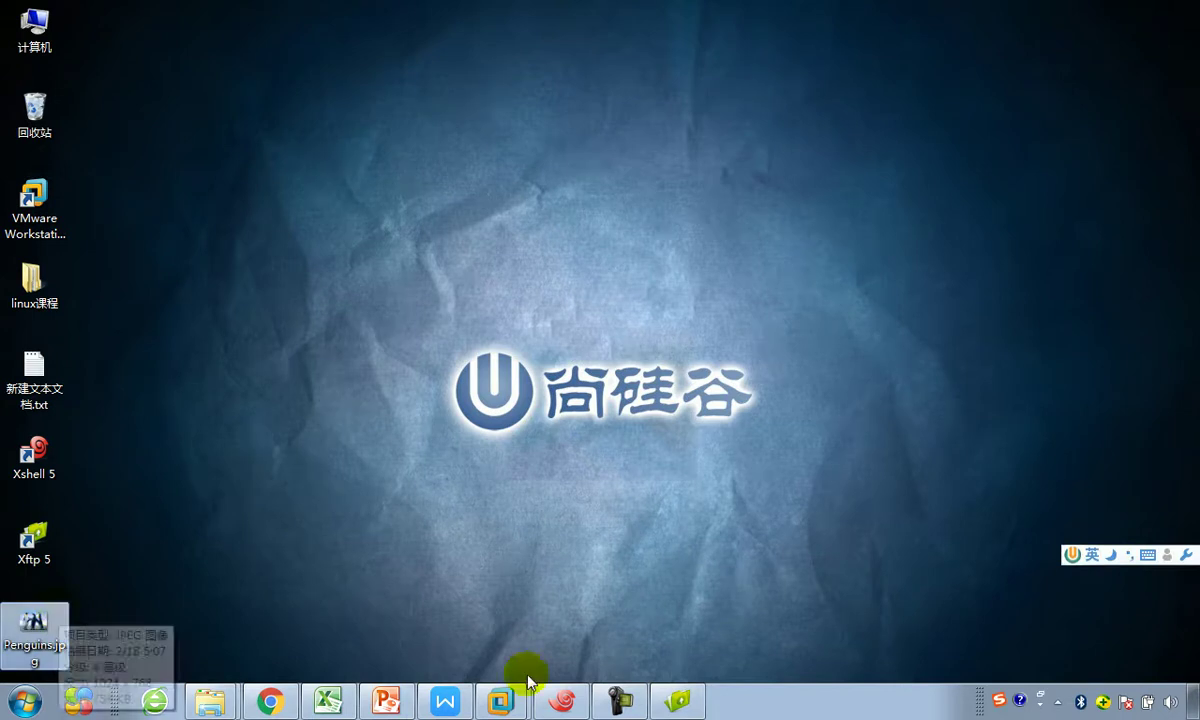
pyautogui.click(667, 701)
# Step: Refresh the local pane and upload Penguins.jpg to remote /root with 传输
pyautogui.rightClick(347, 405)
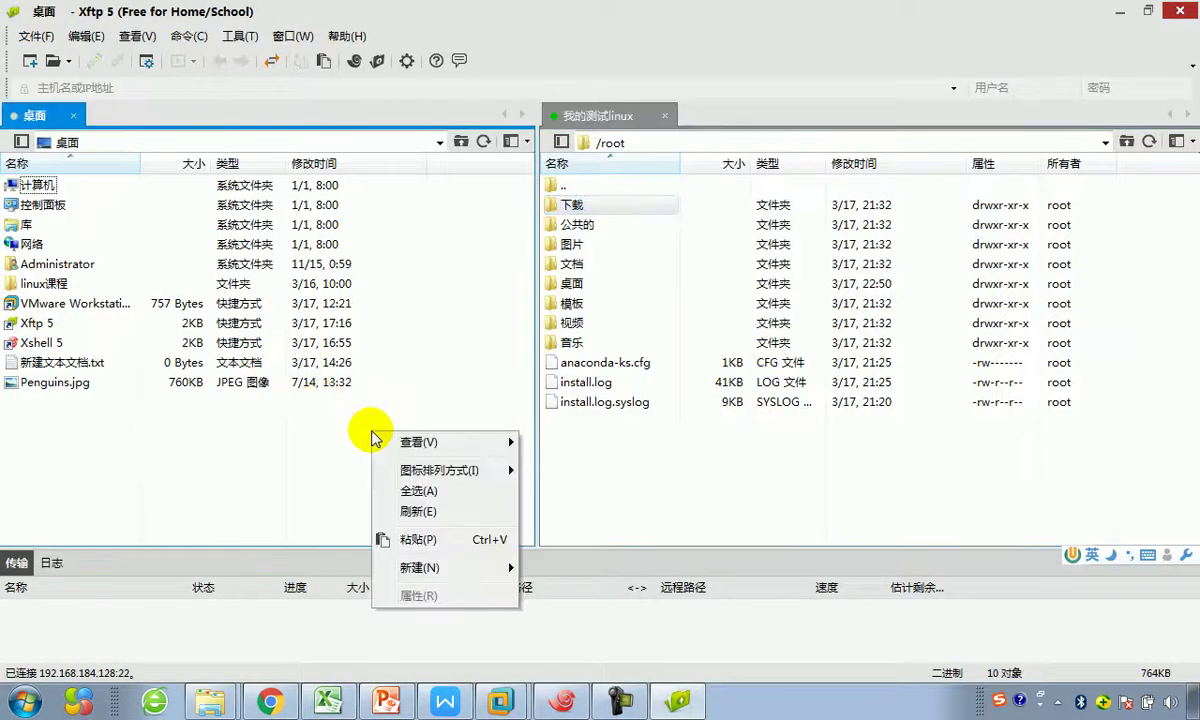
pyautogui.click(410, 538)
pyautogui.rightClick(62, 363)
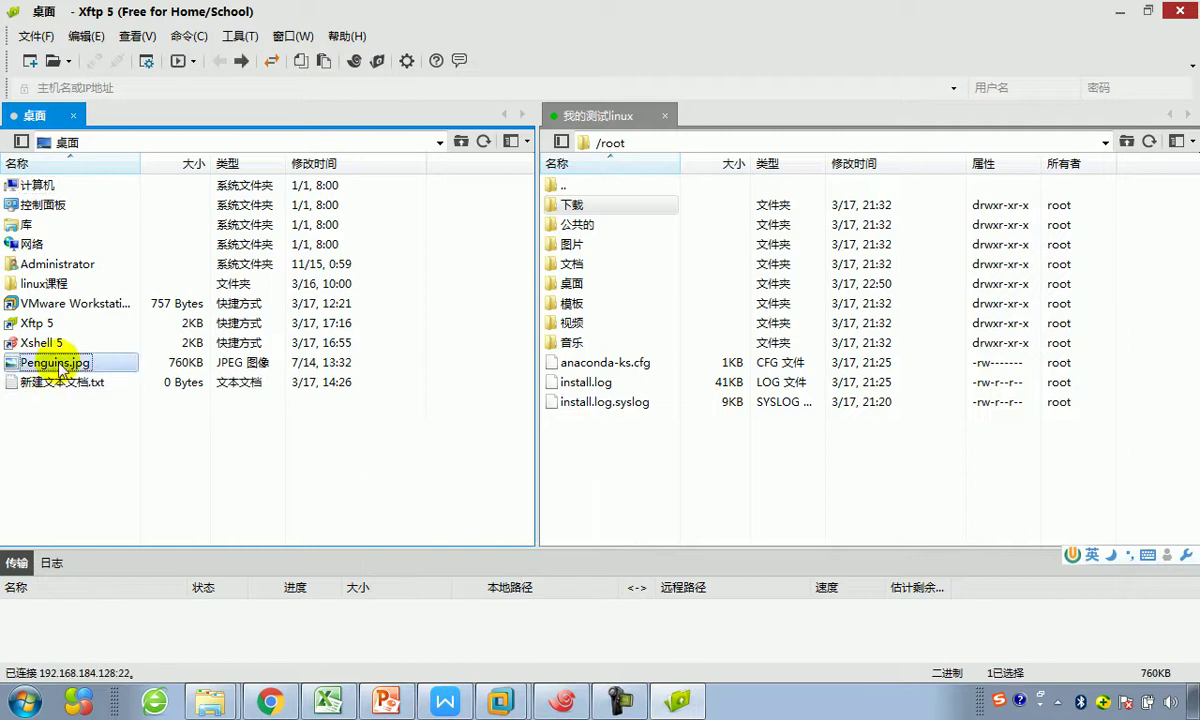
pyautogui.click(115, 375)
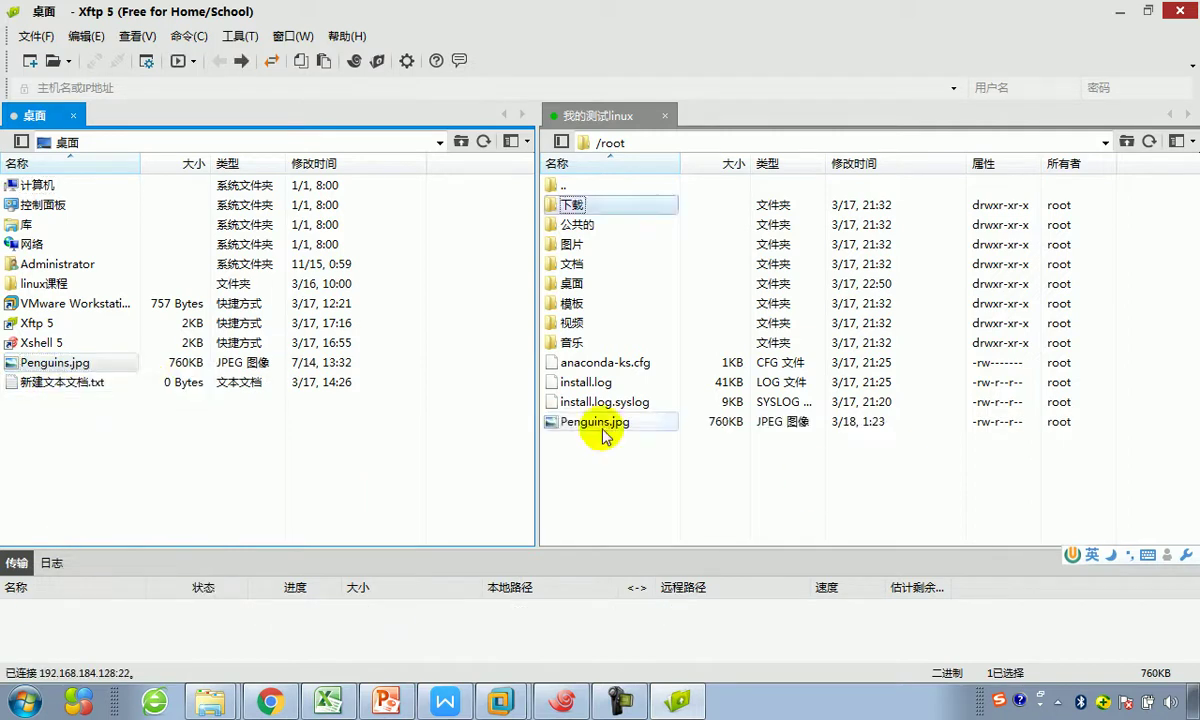
pyautogui.click(600, 422)
pyautogui.click(606, 440)
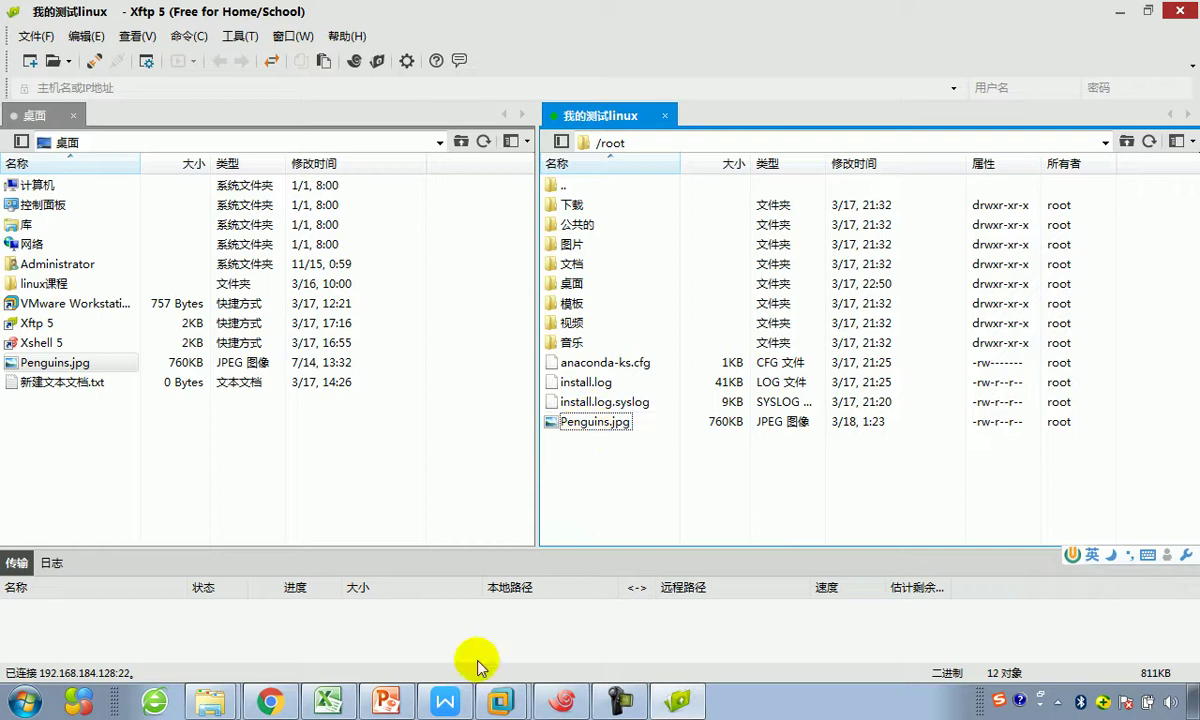
pyautogui.hotkey('alt', 'Tab')
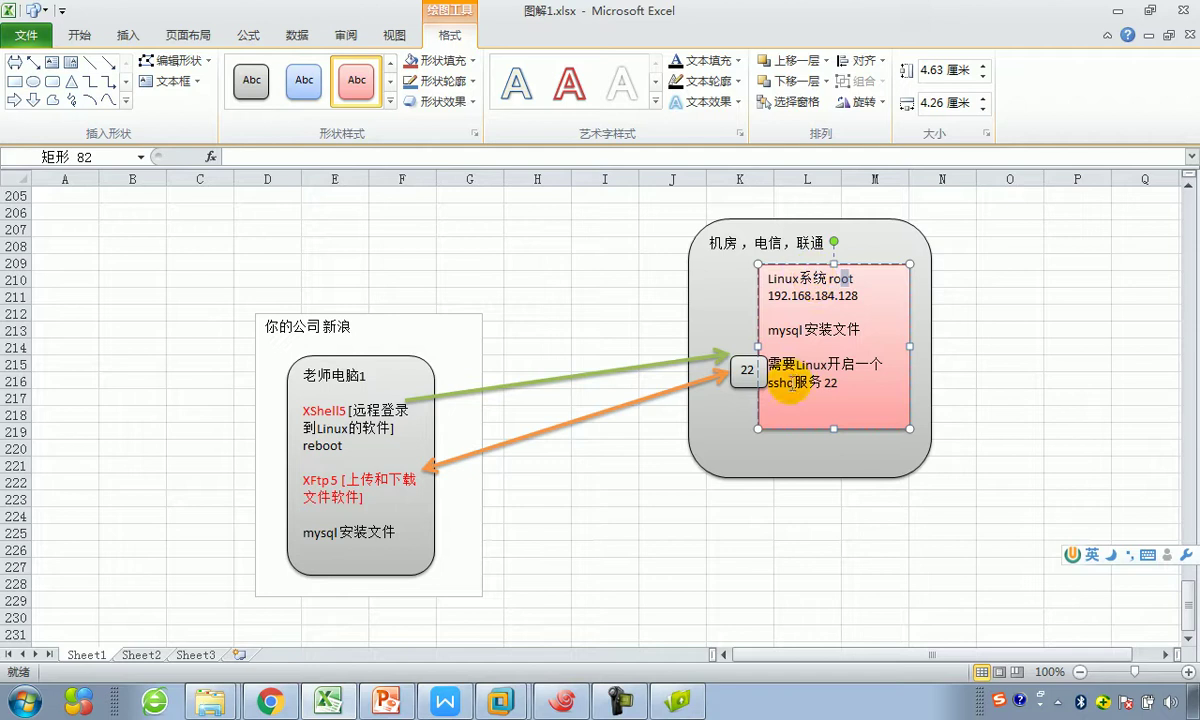
# Step: In the atguiguCentOS guest, browse 计算机 > 文件系统 > root and select Penguins.jpg
pyautogui.click(500, 702)
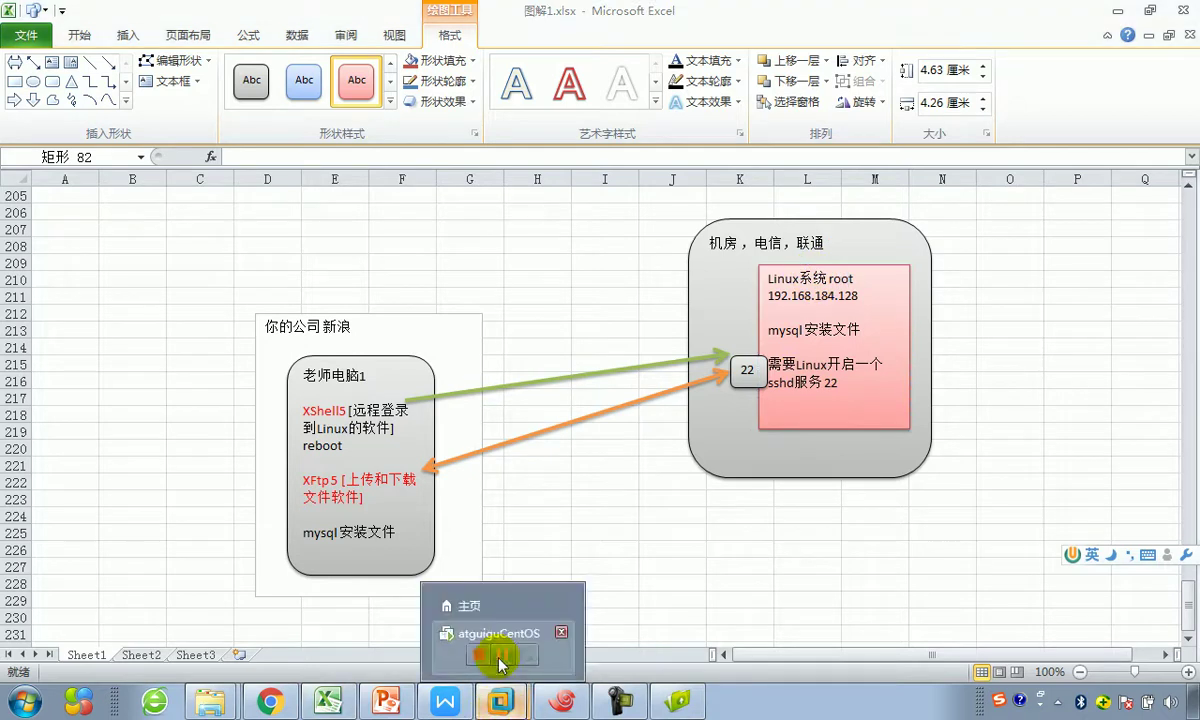
pyautogui.click(500, 634)
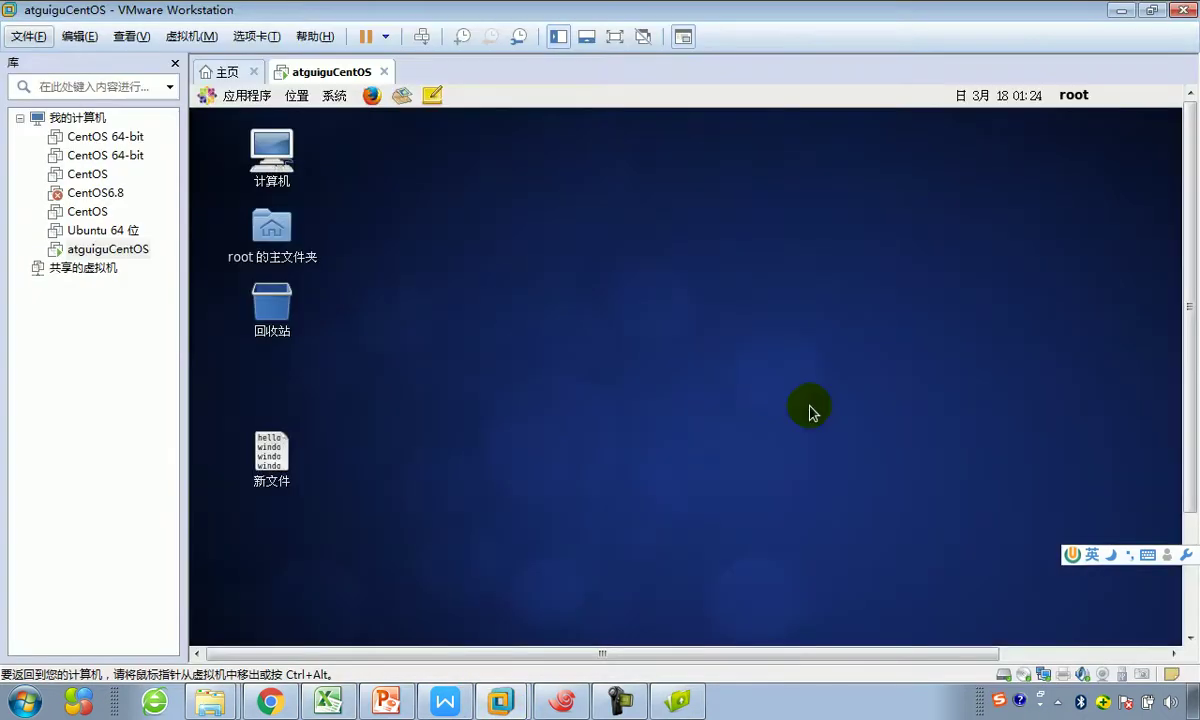
pyautogui.rightClick(626, 338)
pyautogui.click(482, 355)
pyautogui.doubleClick(270, 150)
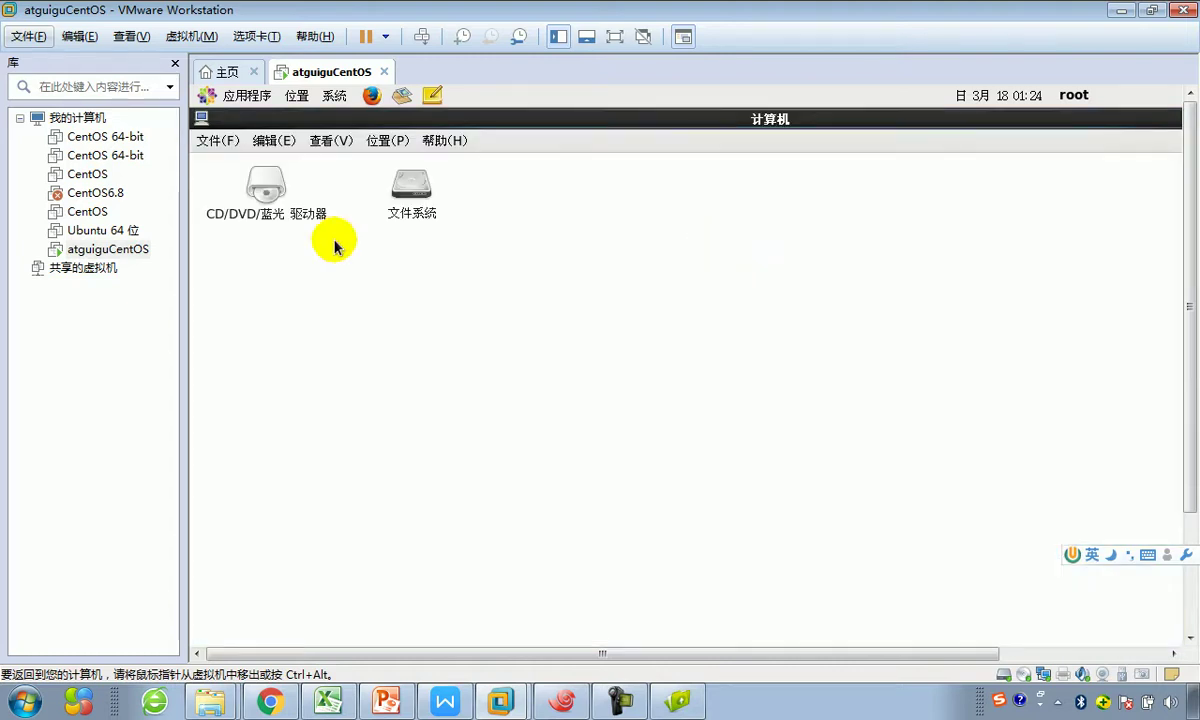
pyautogui.doubleClick(411, 185)
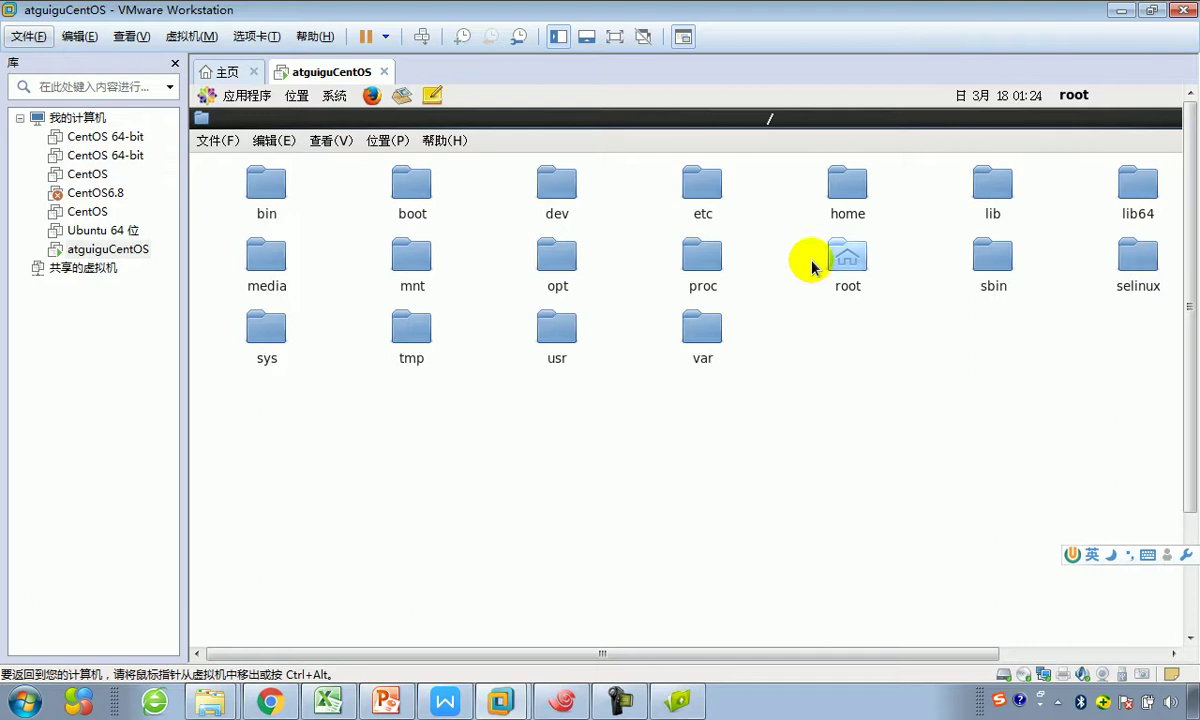
pyautogui.doubleClick(866, 260)
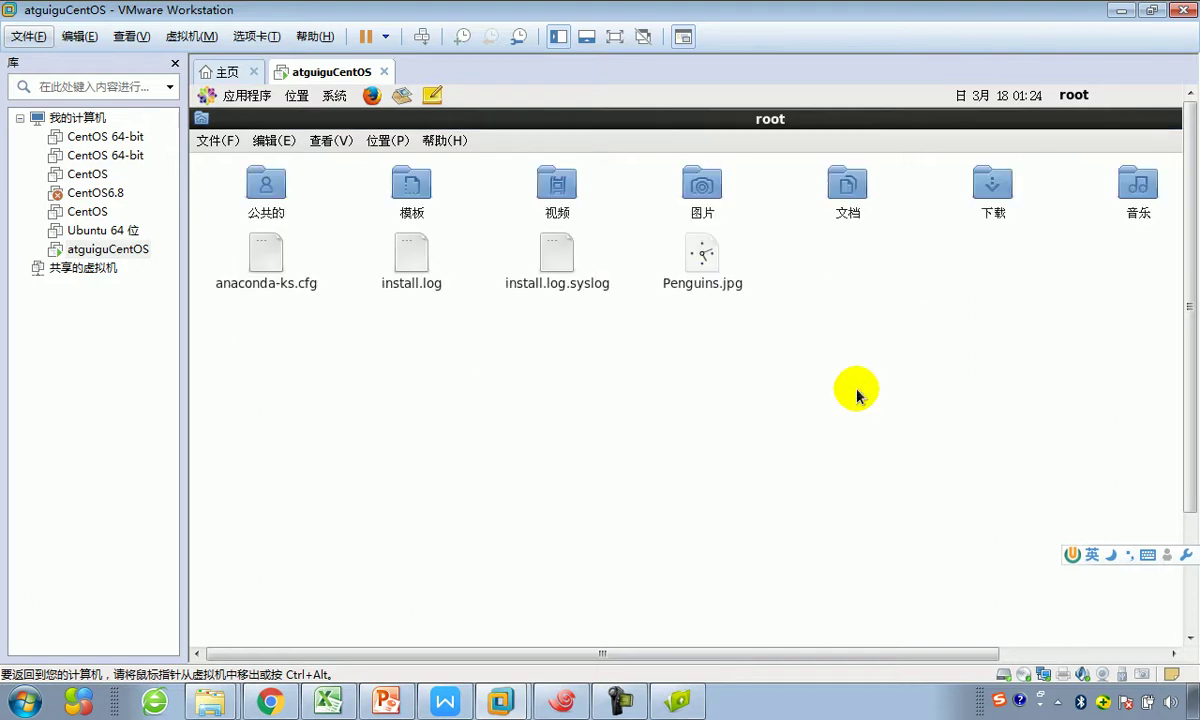
pyautogui.click(703, 318)
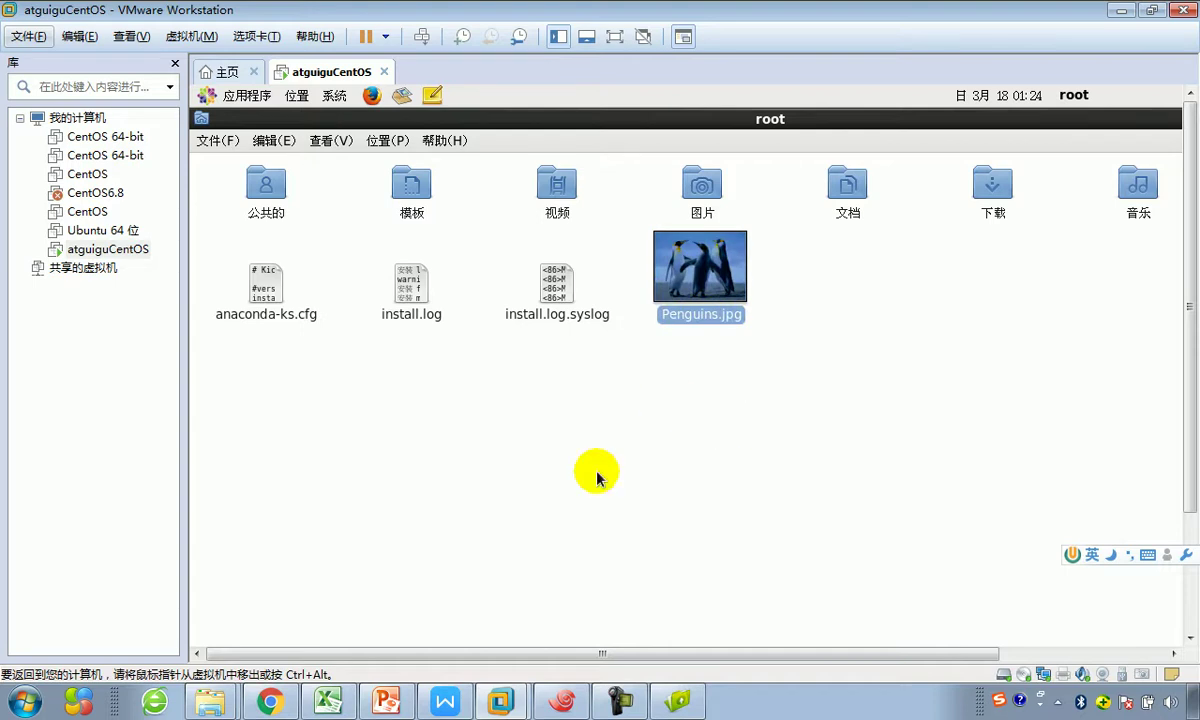
pyautogui.moveTo(596, 707)
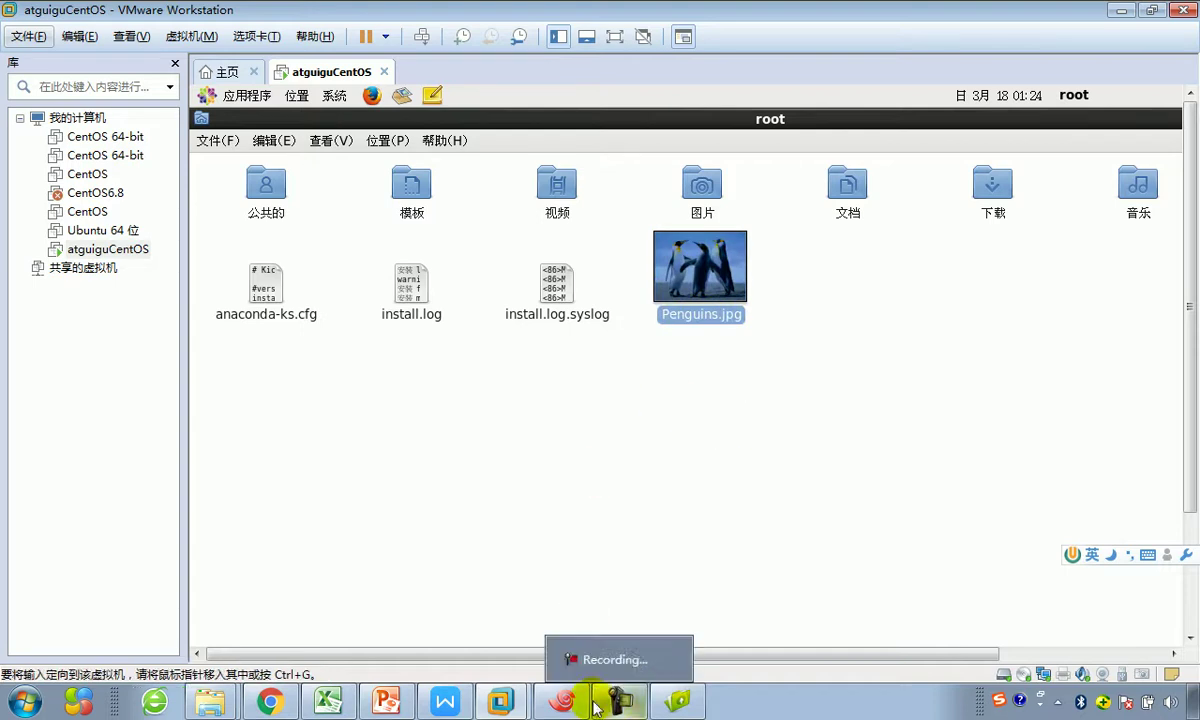
pyautogui.click(678, 701)
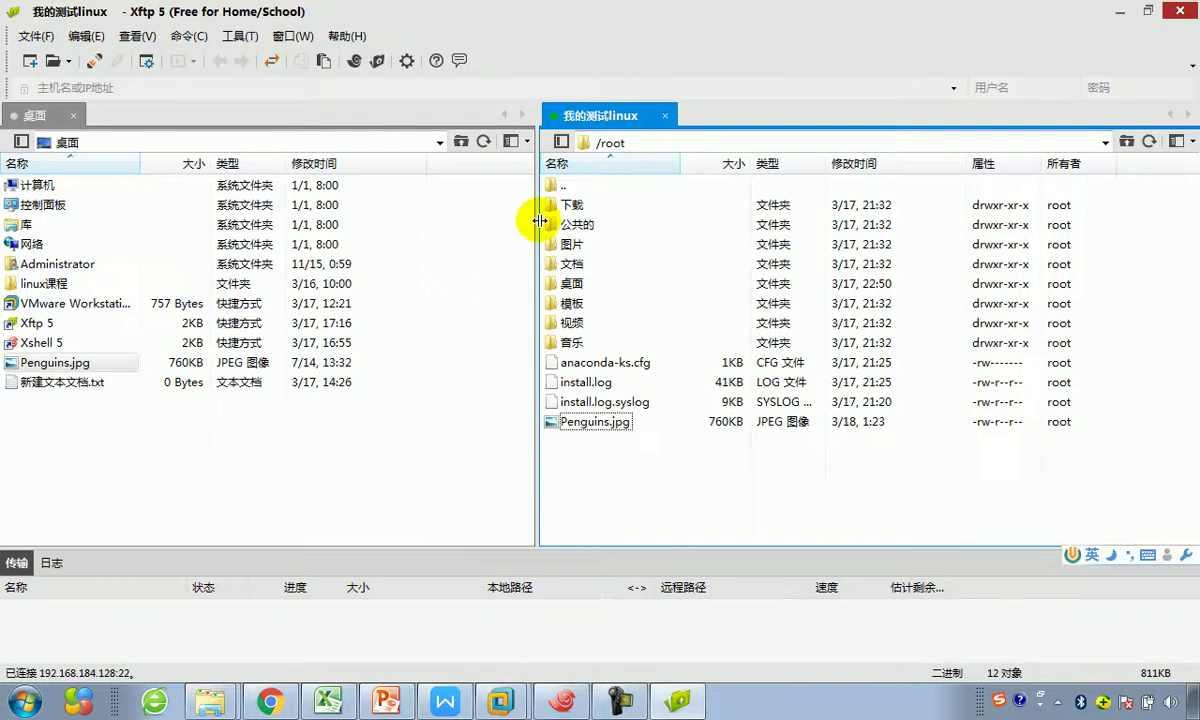
# Step: Browse into the remote 图片 folder, then return the remote listing to /root
pyautogui.click(115, 445)
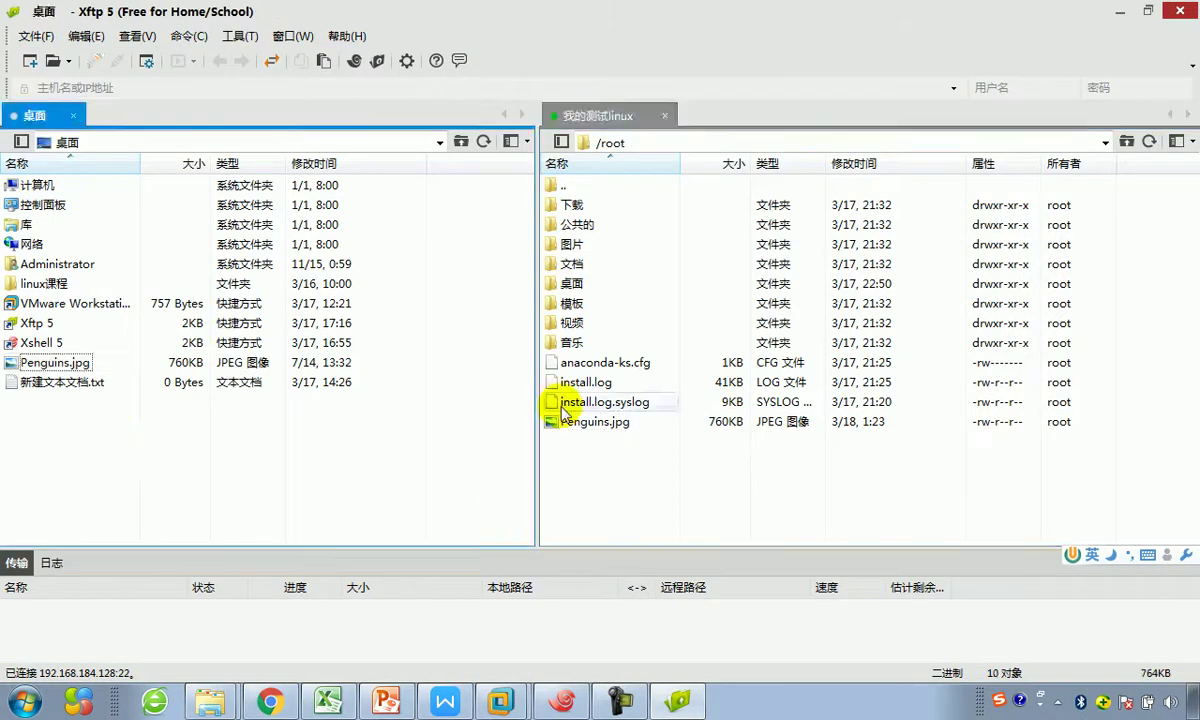
pyautogui.click(605, 362)
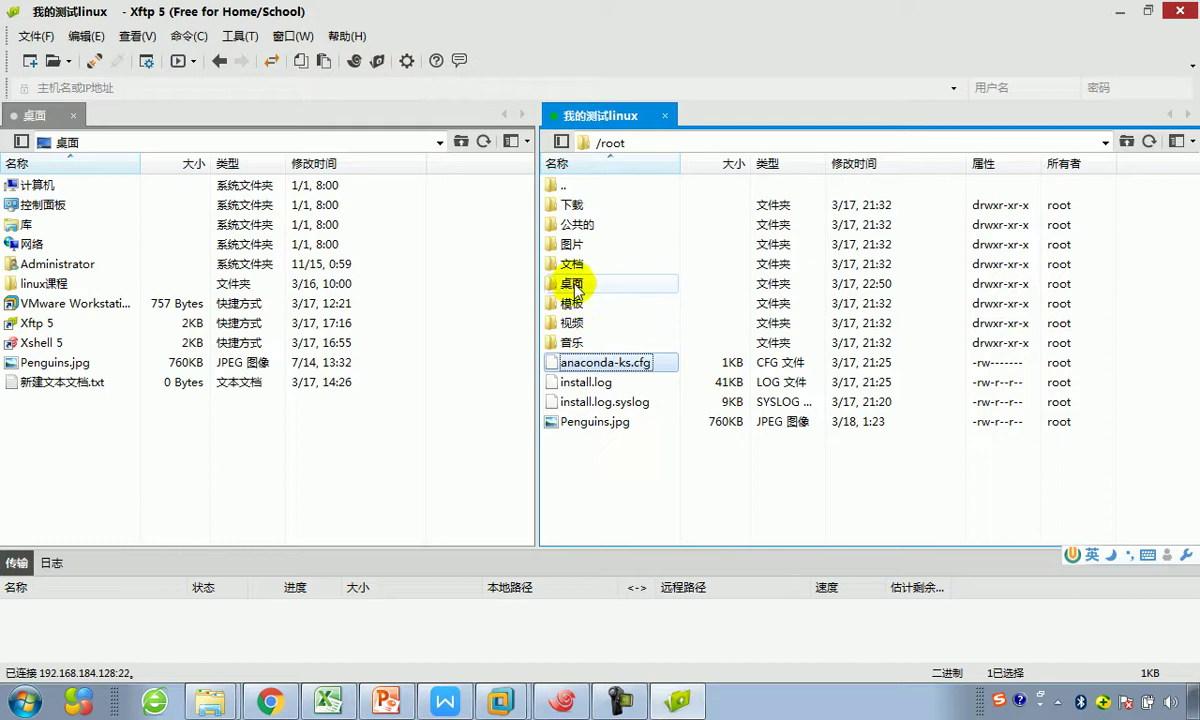
pyautogui.click(571, 246)
pyautogui.doubleClick(571, 246)
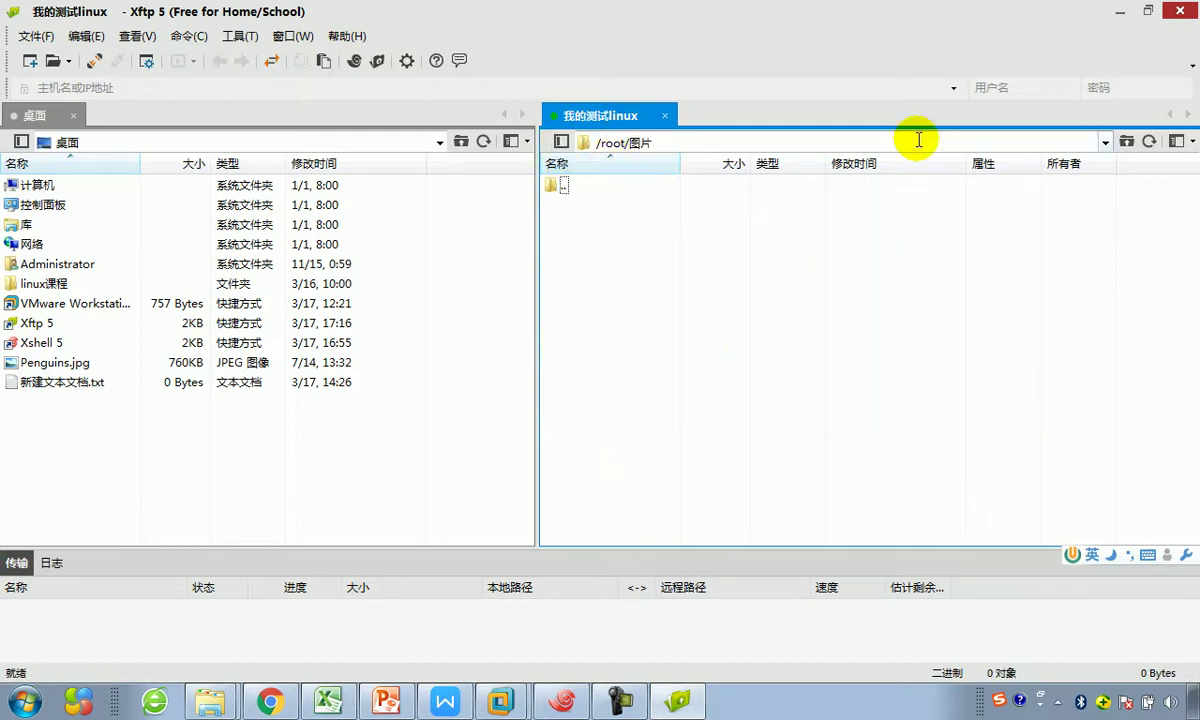
pyautogui.click(561, 142)
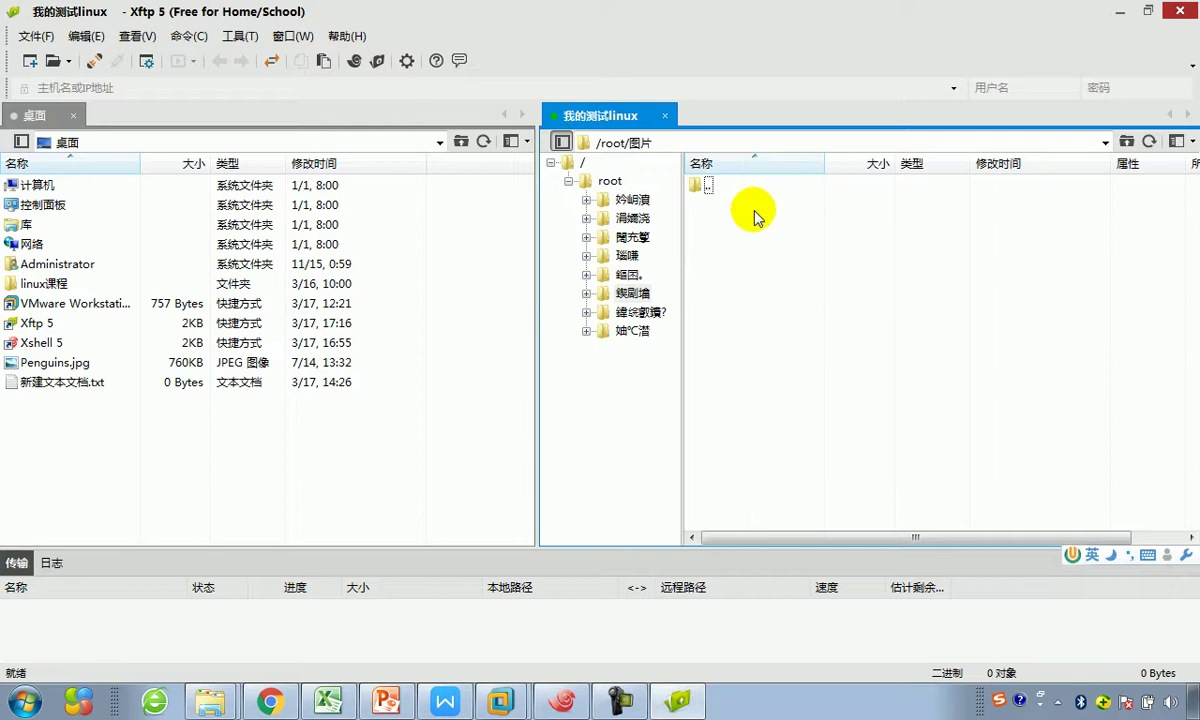
pyautogui.click(568, 181)
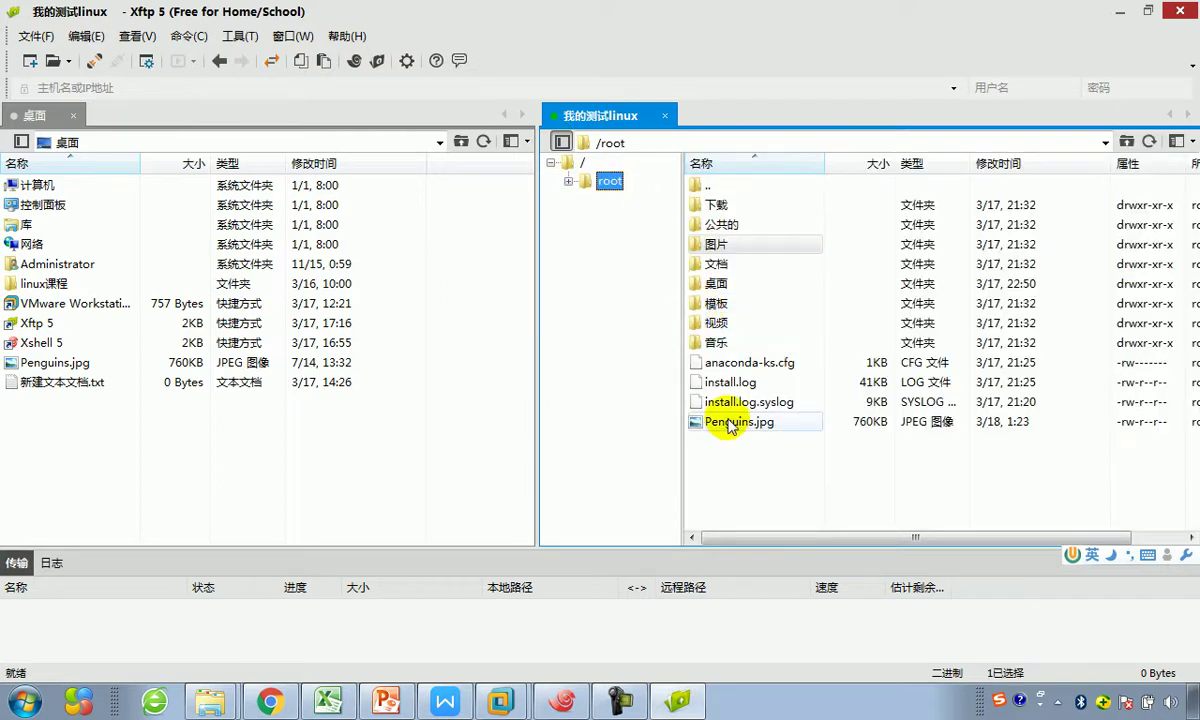
# Step: Download anaconda-ks.cfg, install.log and install.log.syslog to the local desktop via 传输
pyautogui.click(718, 362)
pyautogui.keyDown('shift'); pyautogui.click(745, 403); pyautogui.keyUp('shift')
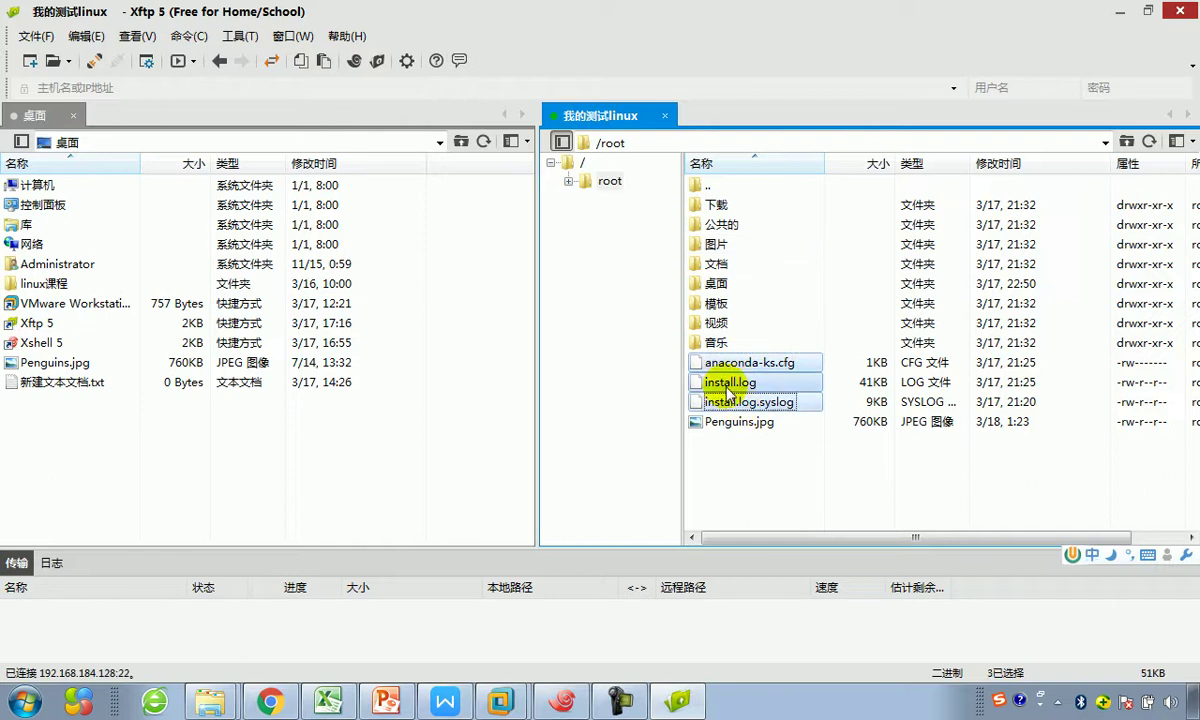
pyautogui.rightClick(728, 386)
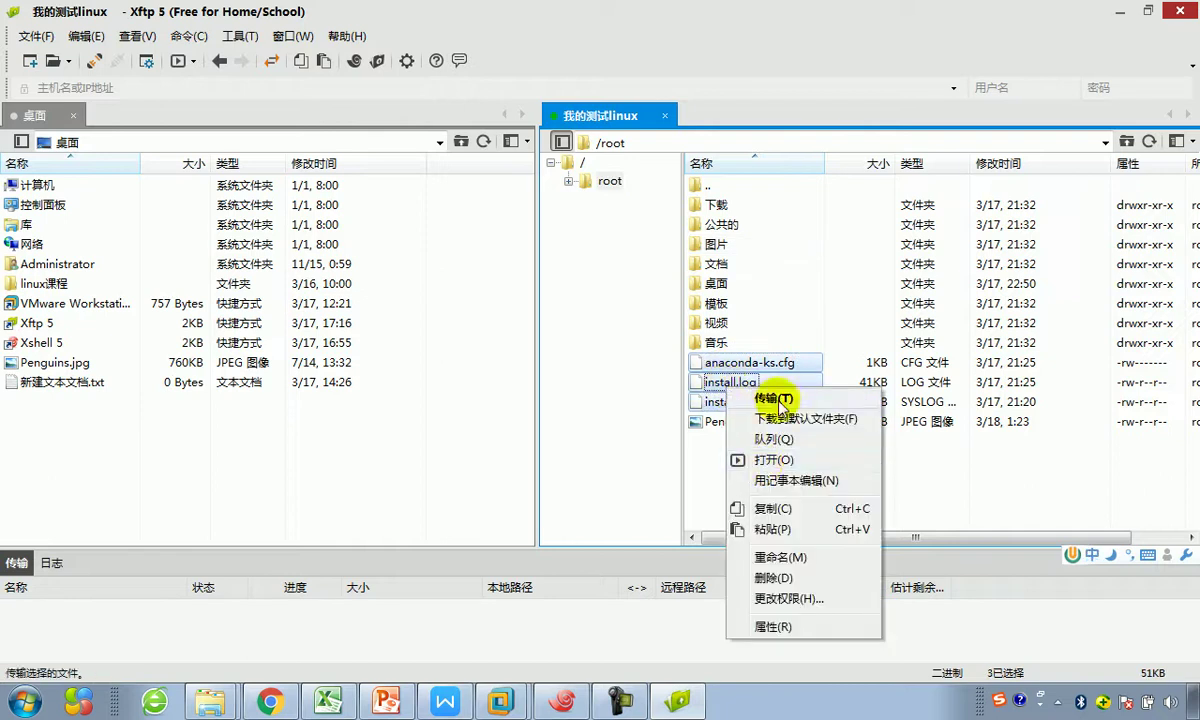
pyautogui.click(774, 400)
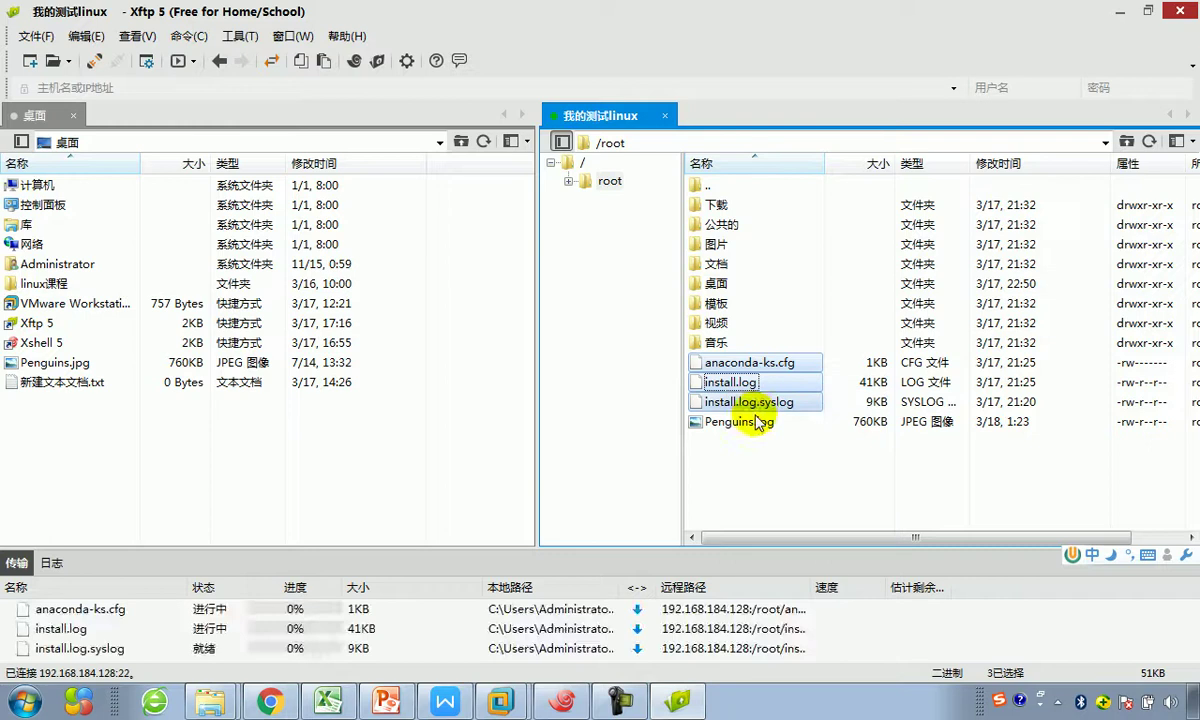
# Step: Refresh the local pane to show the three downloaded files, then reveal the desktop
pyautogui.rightClick(182, 477)
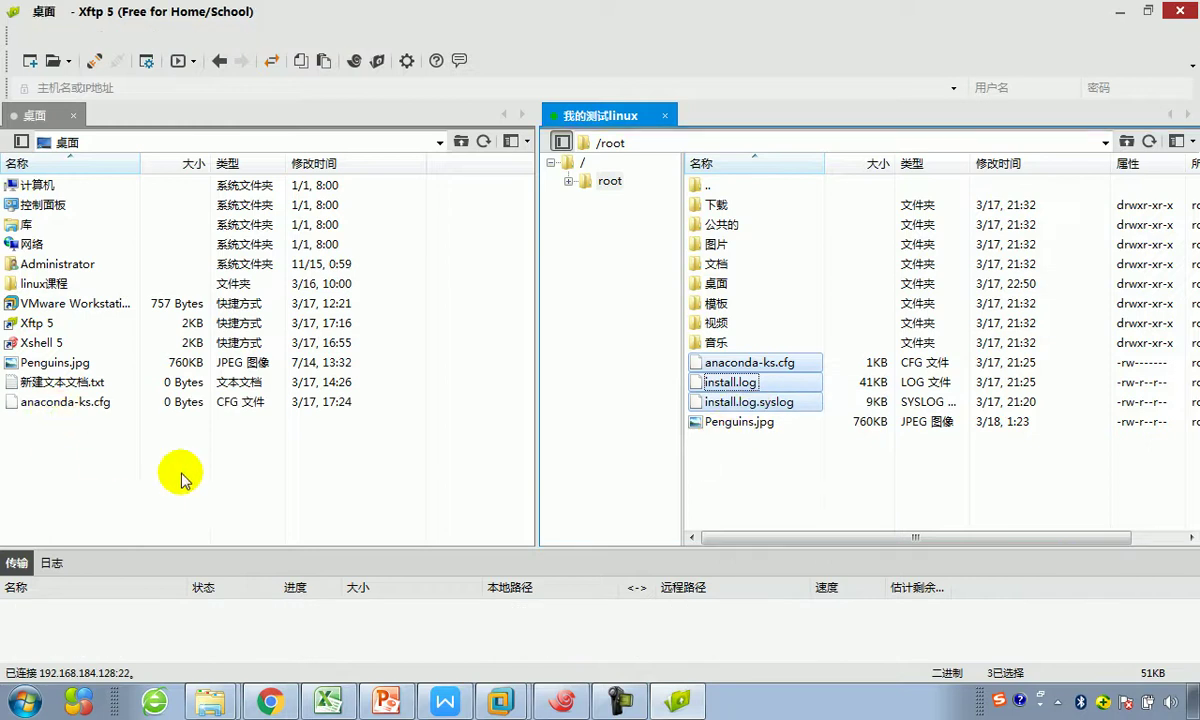
pyautogui.click(228, 553)
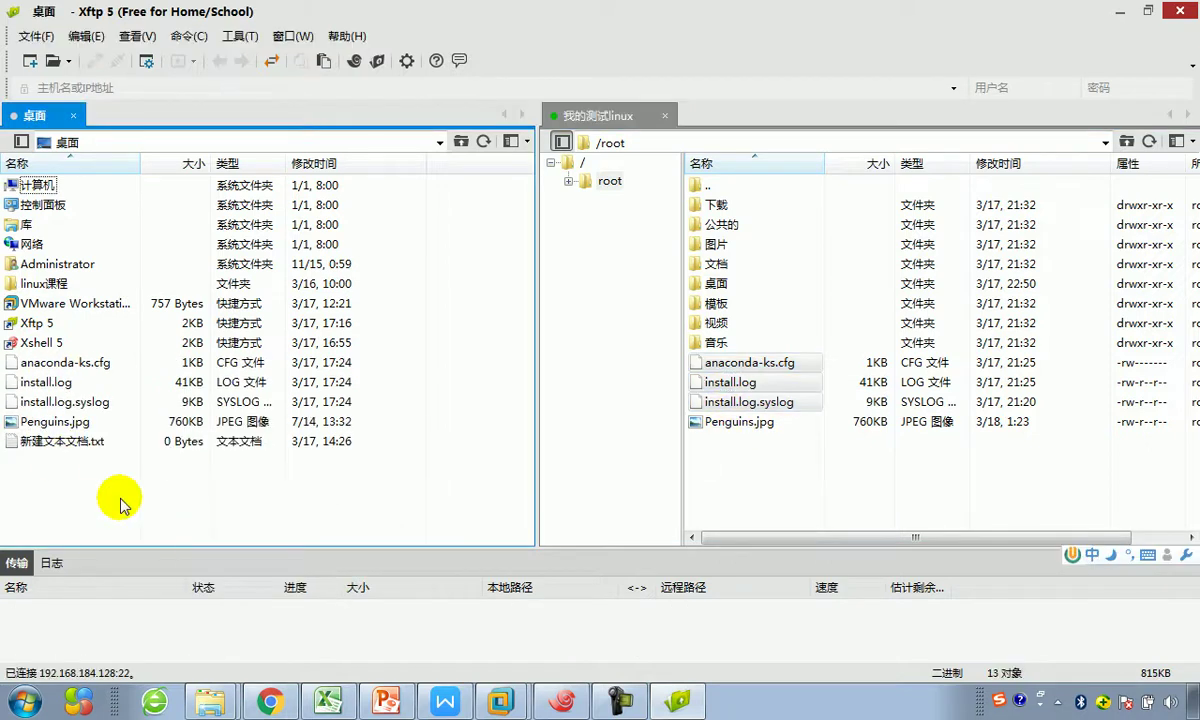
pyautogui.moveTo(90, 350); pyautogui.dragTo(75, 410)
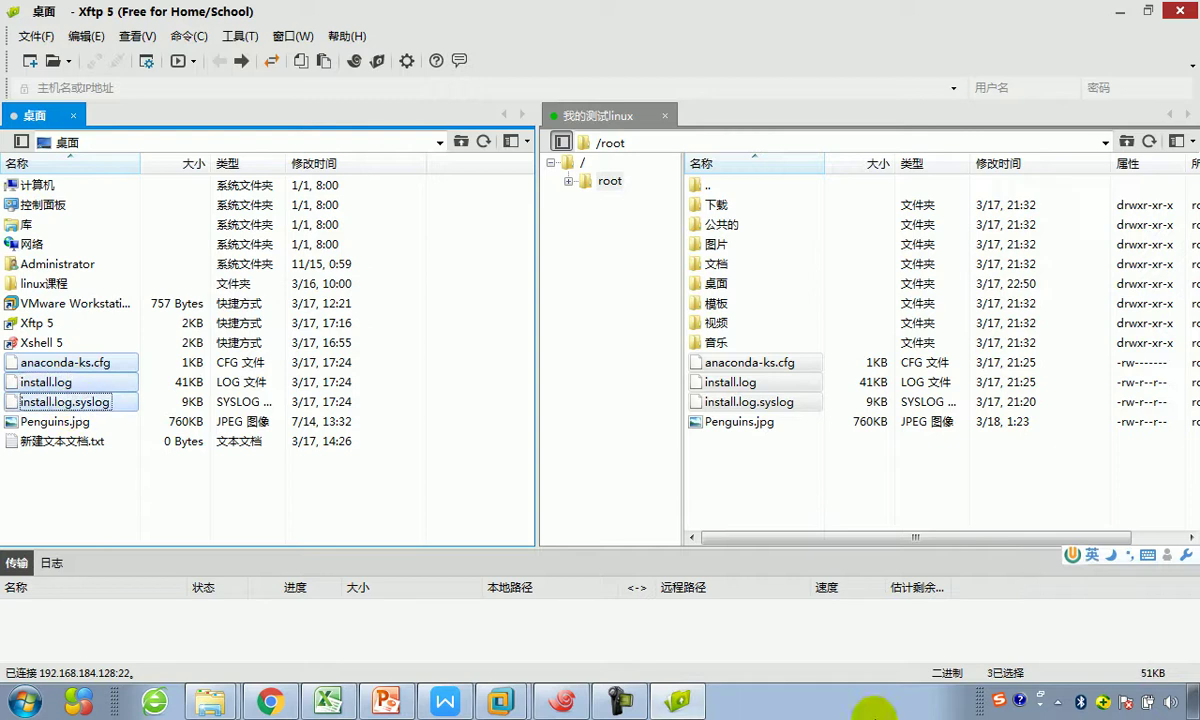
pyautogui.rightClick(866, 712)
pyautogui.click(898, 616)
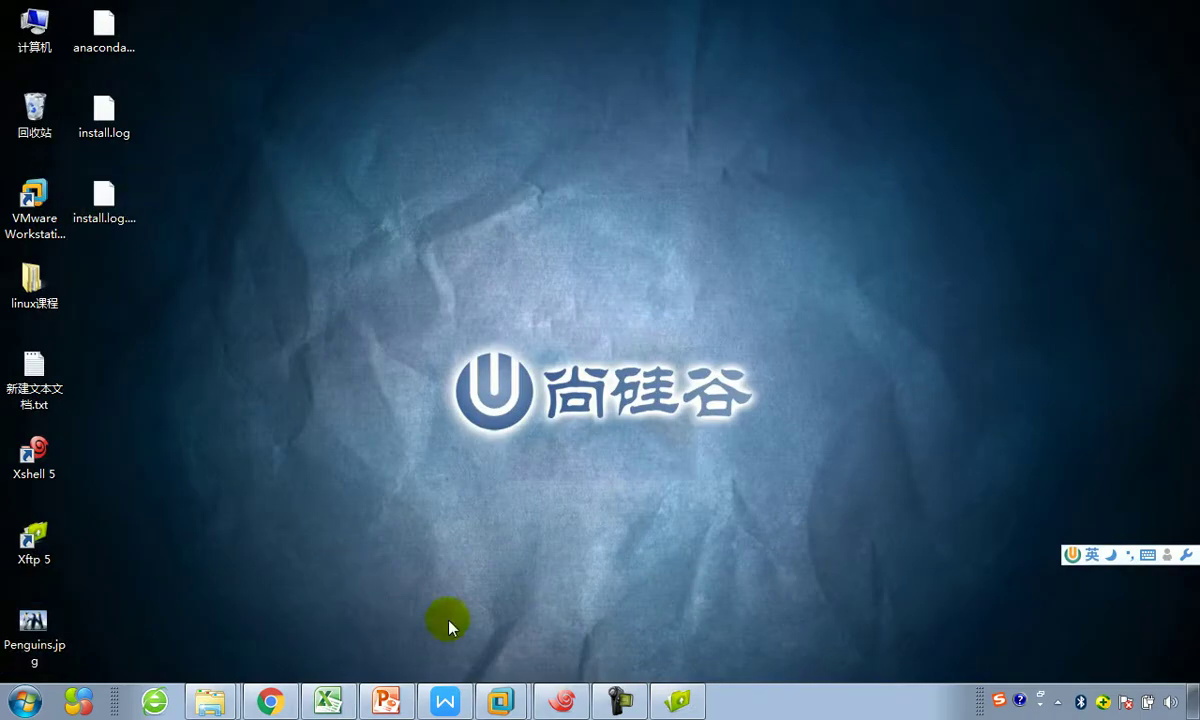
# Step: In the PowerPoint lesson deck, review slide 43 and select 'Xftp5和XShell5' in slide 44's title
pyautogui.click(380, 706)
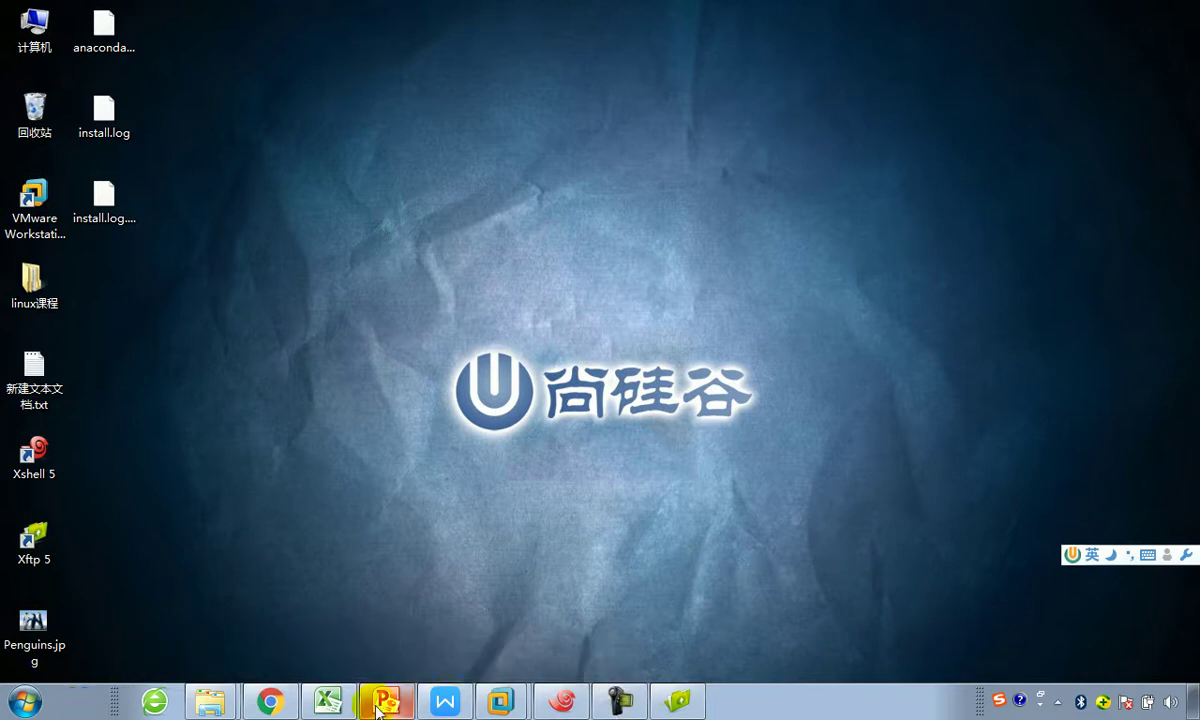
pyautogui.click(405, 653)
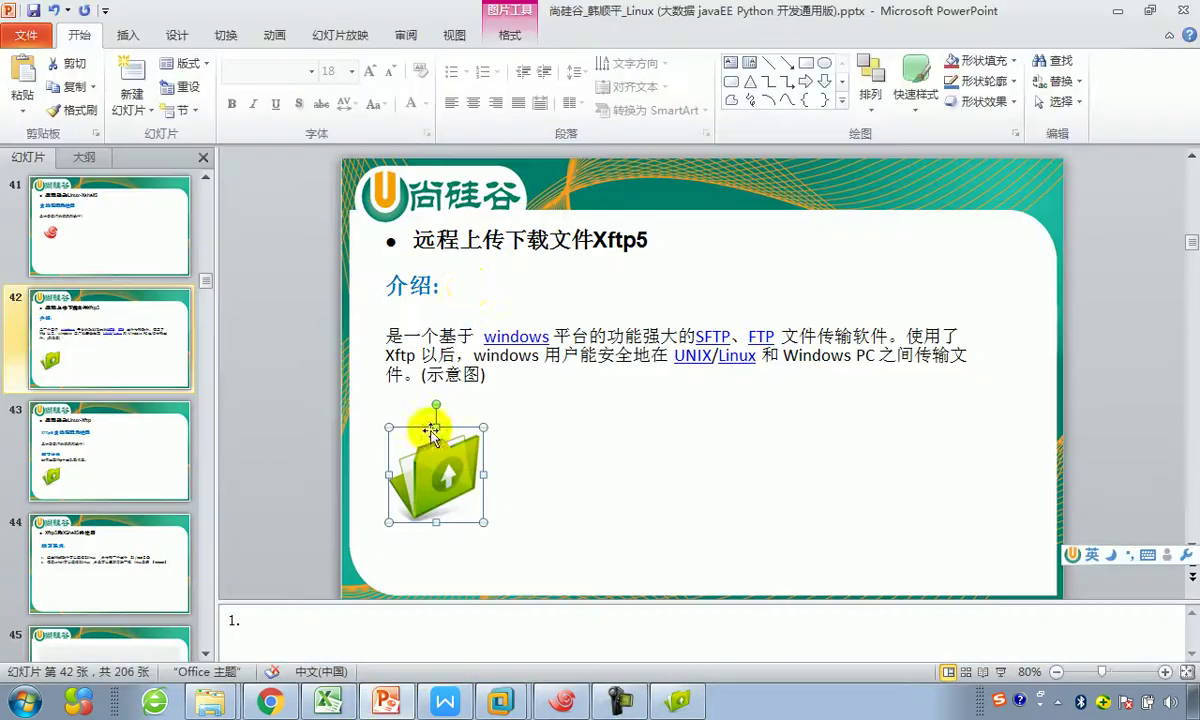
pyautogui.click(108, 468)
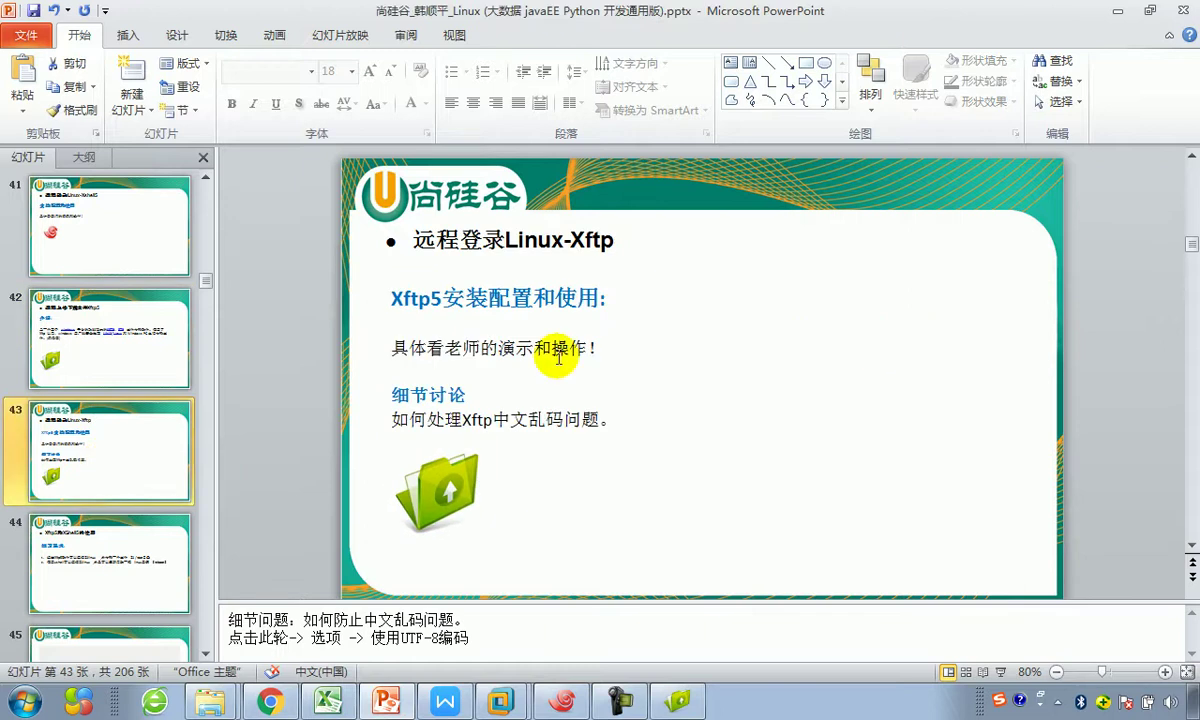
pyautogui.click(521, 334)
pyautogui.moveTo(600, 420); pyautogui.dragTo(430, 420)
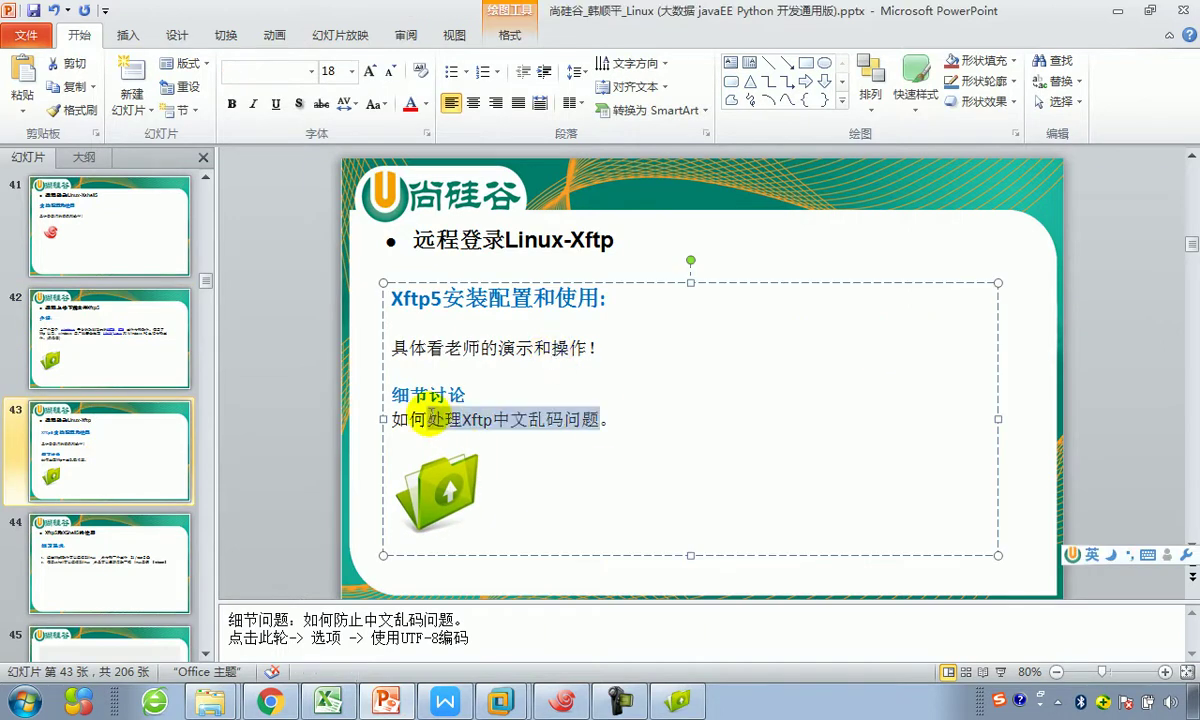
pyautogui.click(171, 536)
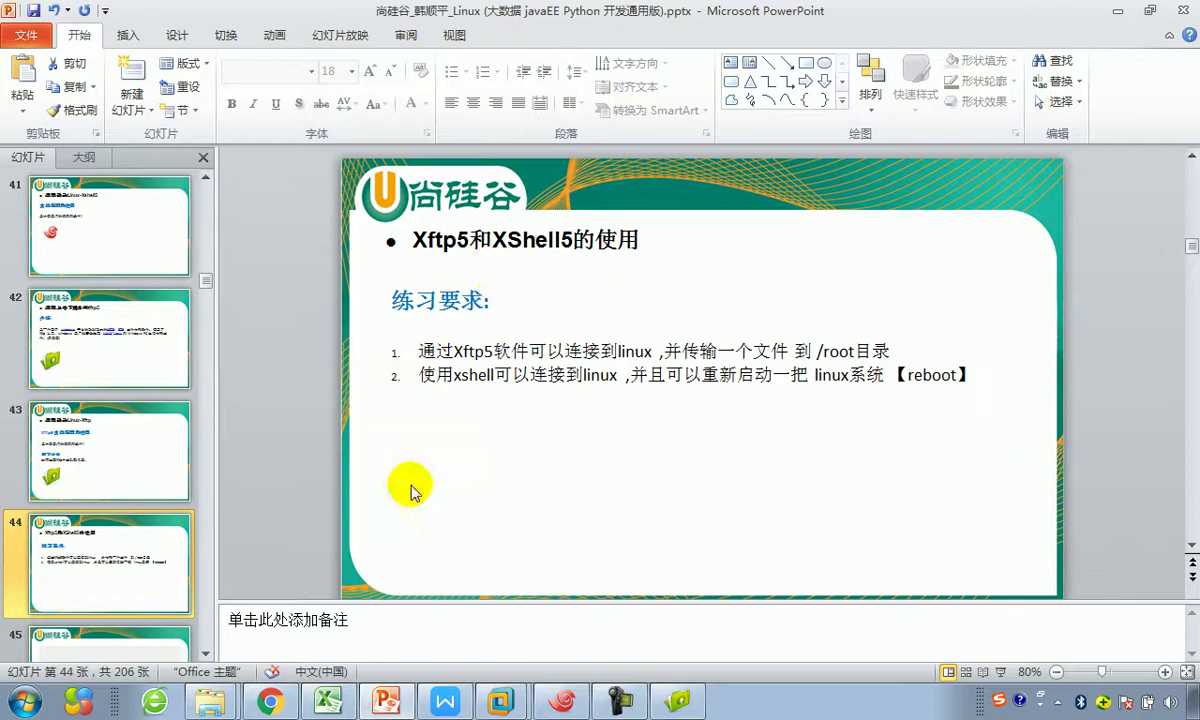
pyautogui.moveTo(412, 240); pyautogui.dragTo(572, 240)
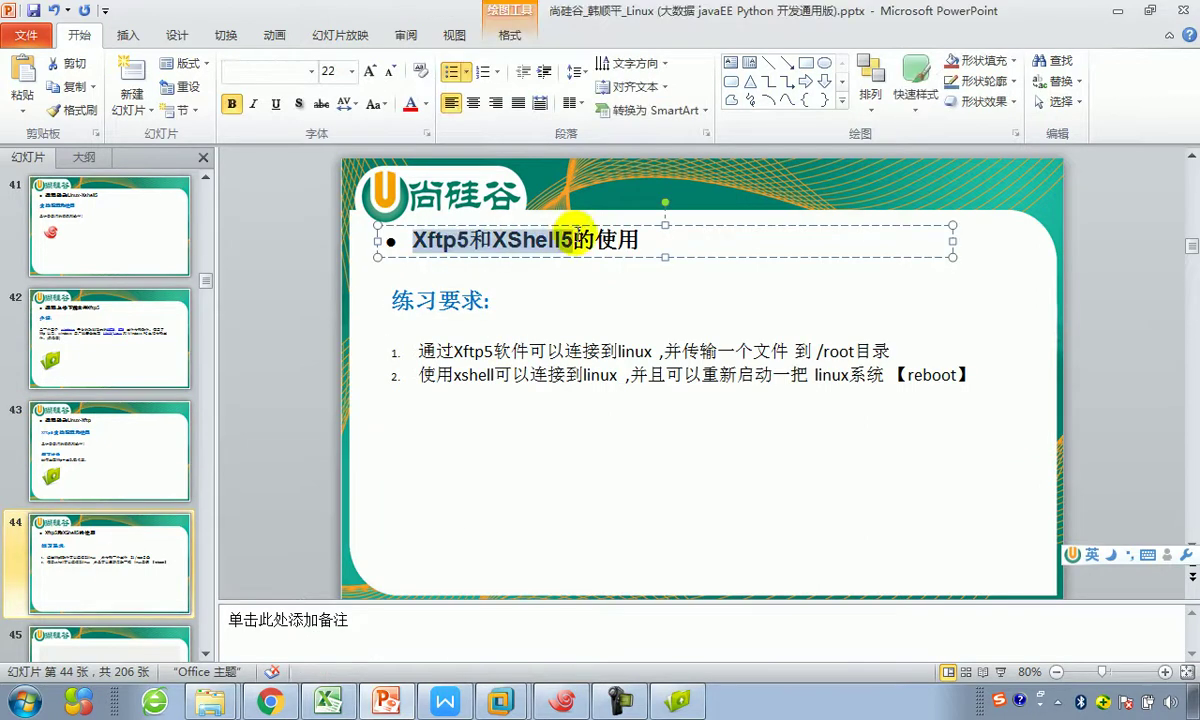
# Step: Return to the WPS lesson document and add a blank line after section 5.4.4
pyautogui.moveTo(362, 706)
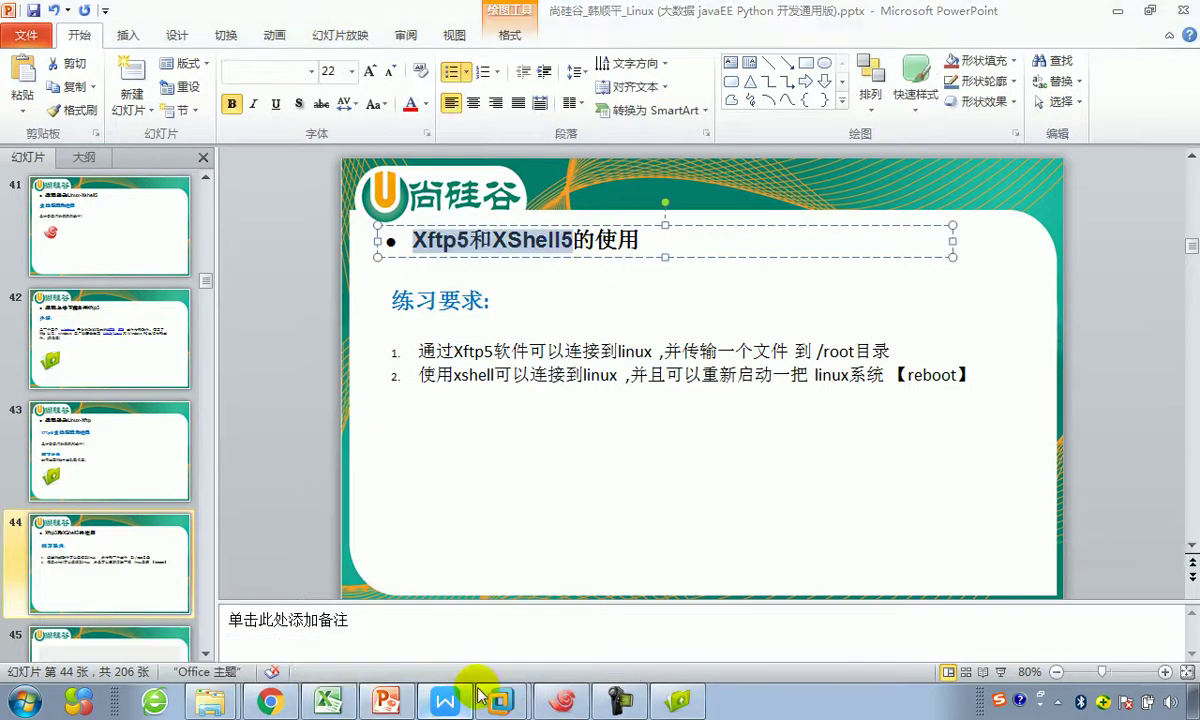
pyautogui.click(462, 700)
pyautogui.press('Return')
pyautogui.scroll(3, 605, 557)
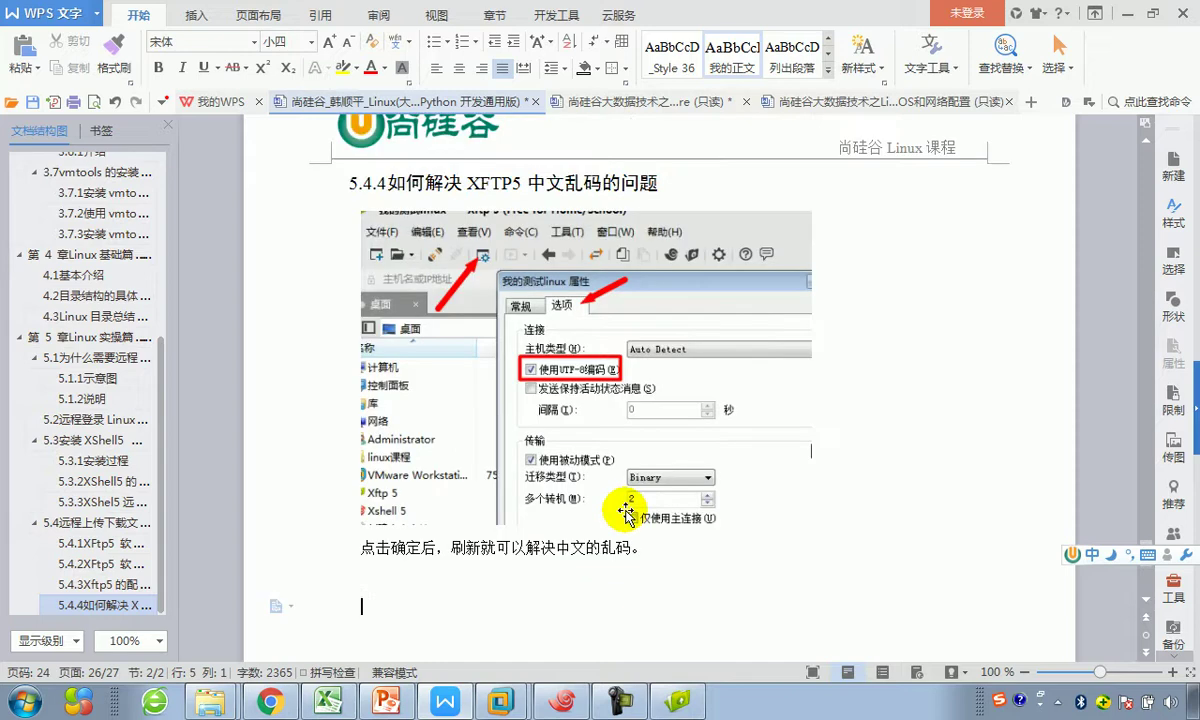
# Step: Copy slide 44's title and paste it into the WPS document
pyautogui.scroll(-2, 549, 509)
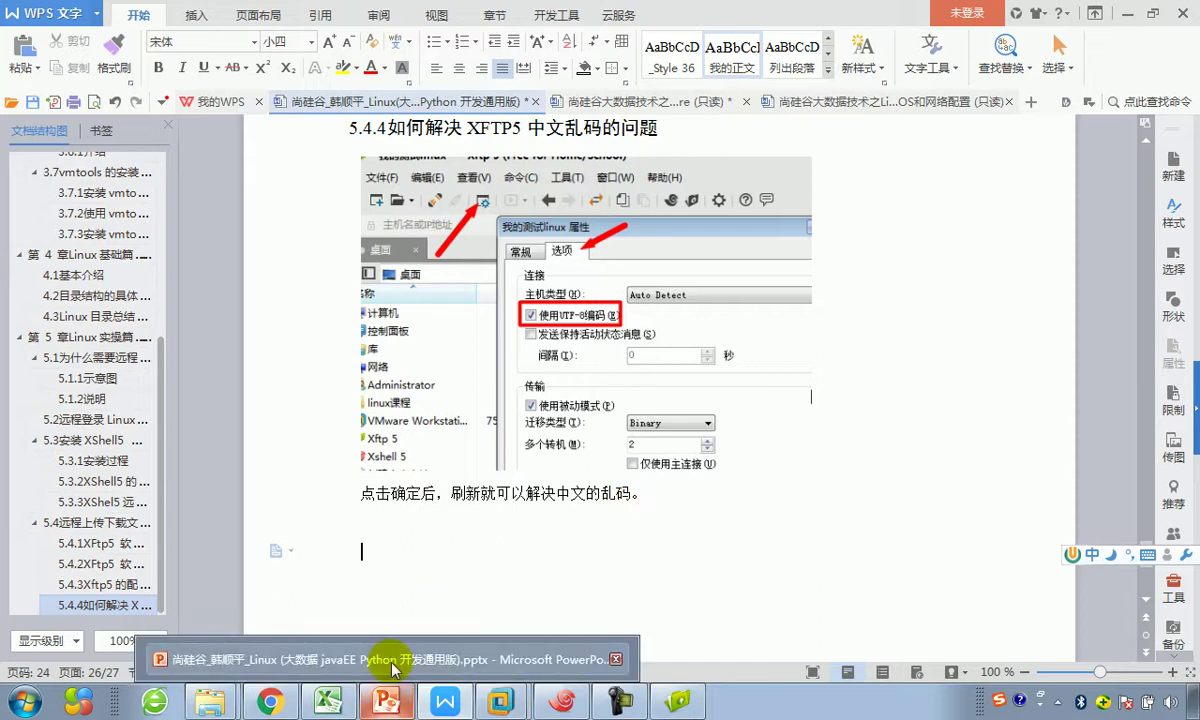
pyautogui.click(385, 700)
pyautogui.click(410, 244)
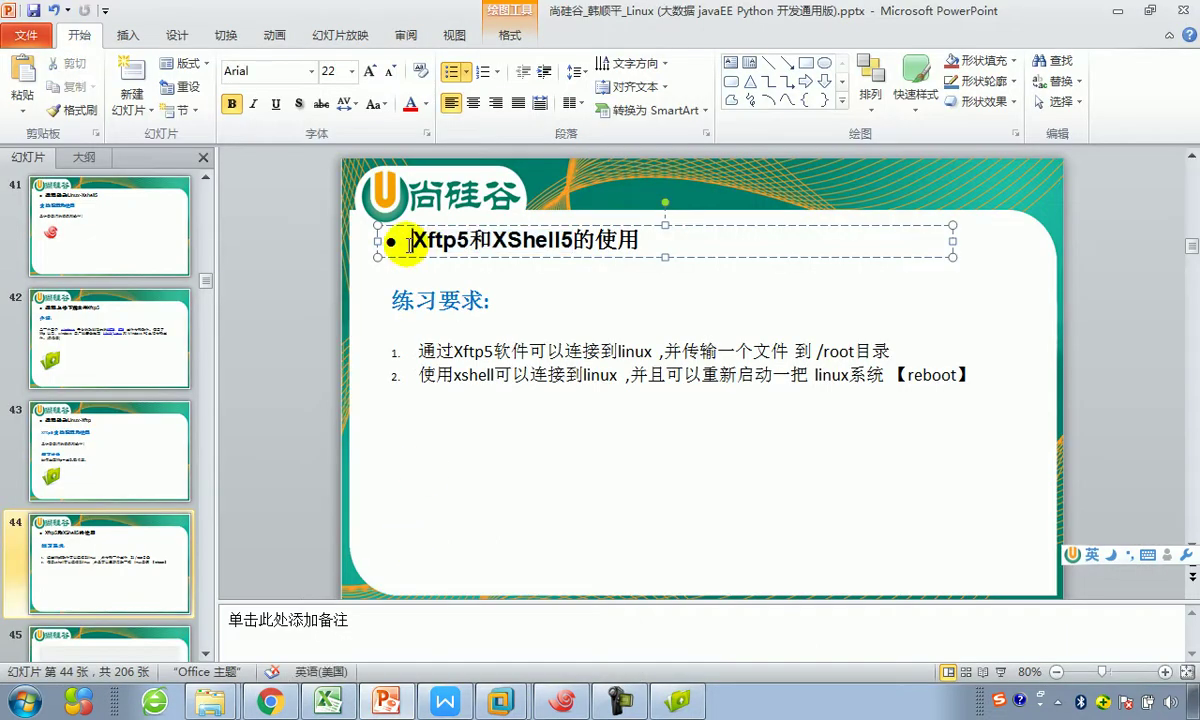
pyautogui.hotkey('shift', 'Right')
pyautogui.hotkey('shift', 'Right')
pyautogui.hotkey('shift', 'Right')
pyautogui.hotkey('shift', 'Right')
pyautogui.hotkey('shift', 'Right')
pyautogui.hotkey('shift', 'Right')
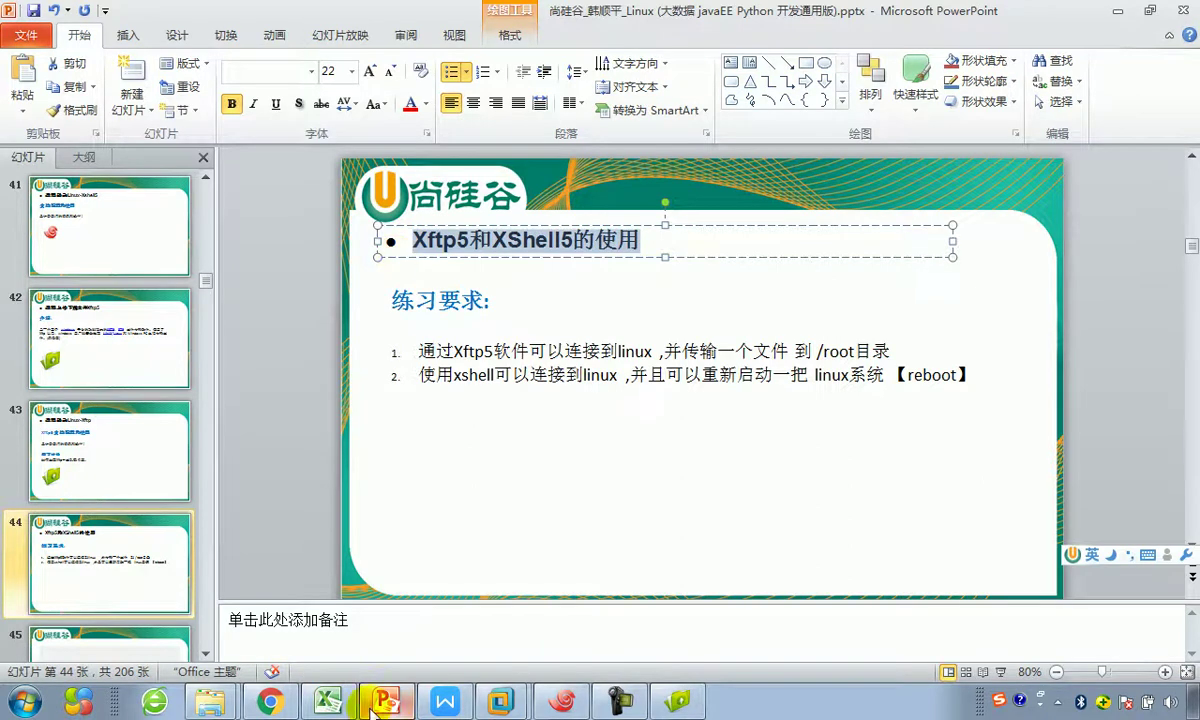
pyautogui.click(458, 702)
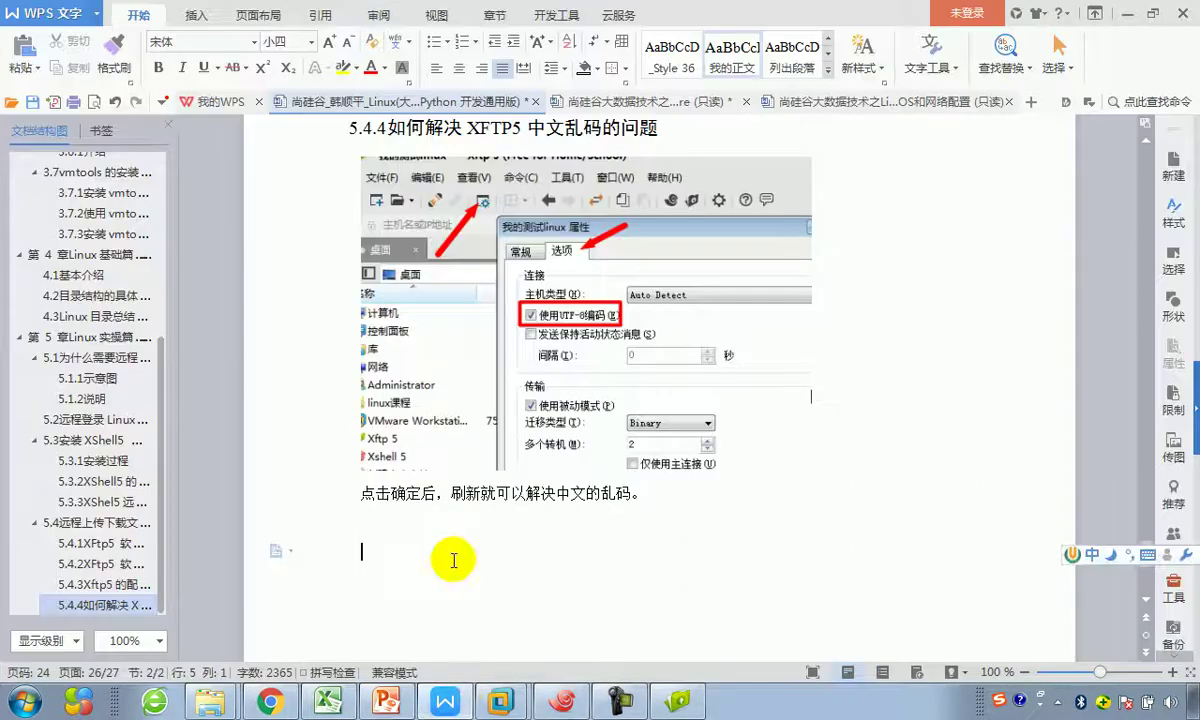
pyautogui.write('Xftp5和XShell5的使用')
# Step: Keep only the pasted text, style it 我的标题2 as heading 5.5, and add a line below
pyautogui.click(676, 585)
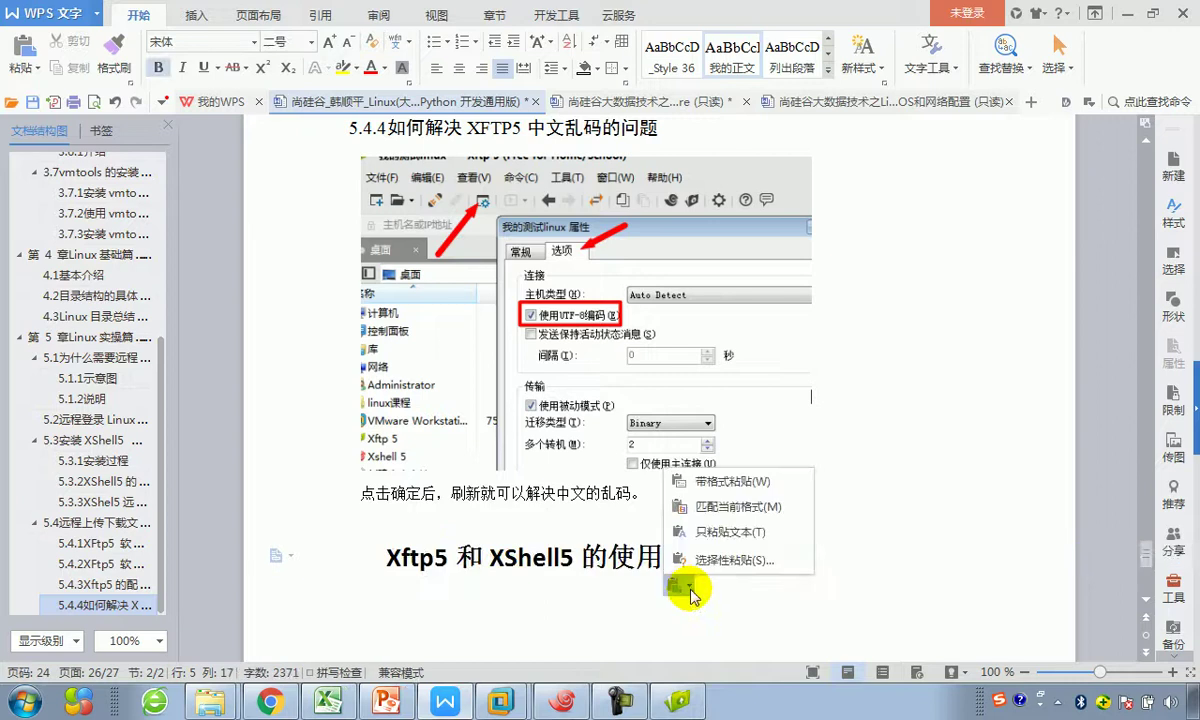
pyautogui.click(720, 532)
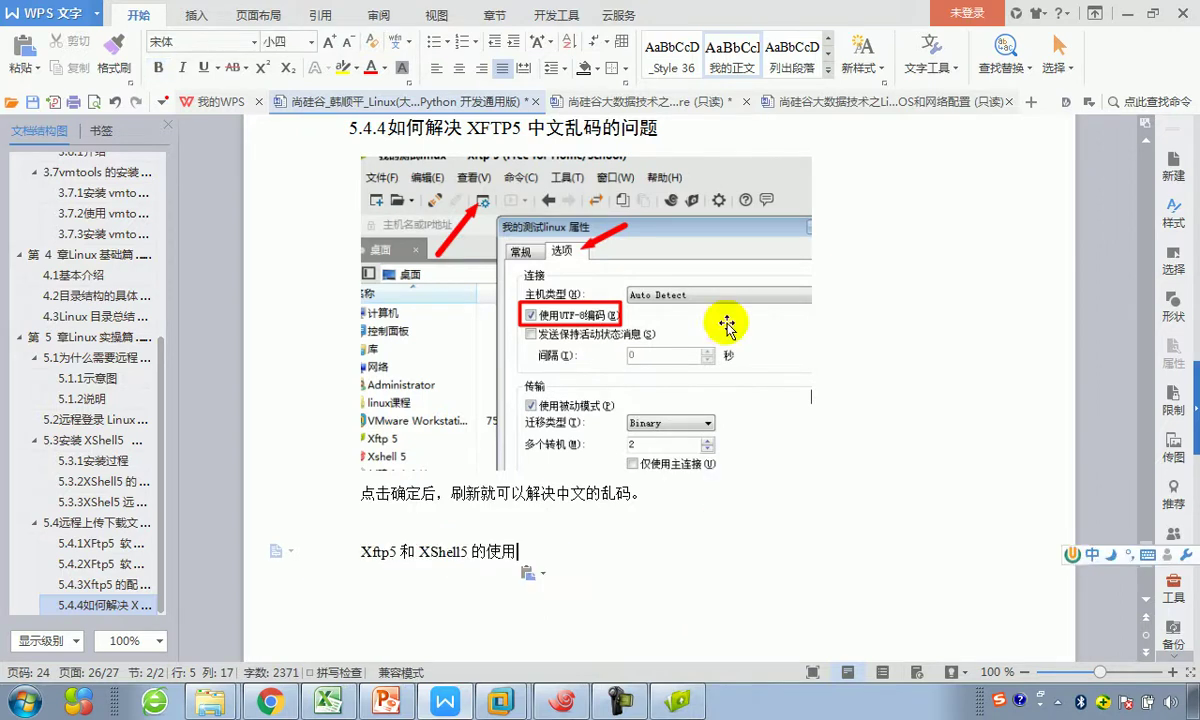
pyautogui.click(828, 69)
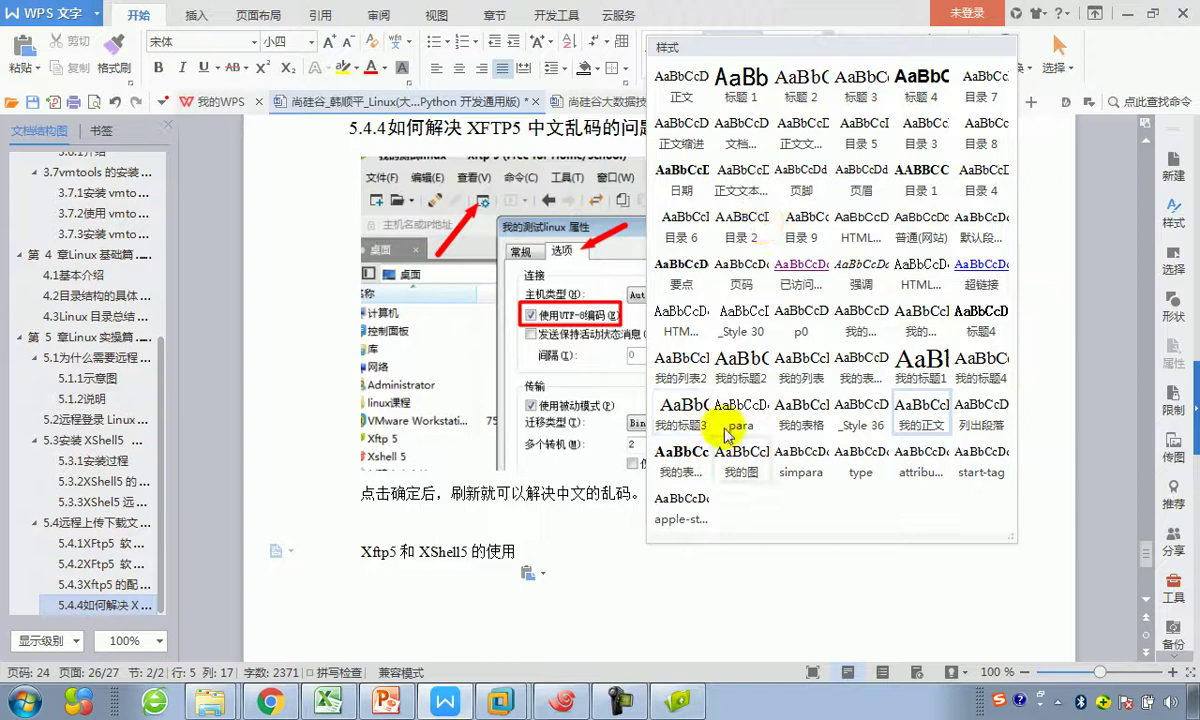
pyautogui.click(737, 368)
pyautogui.press('Return')
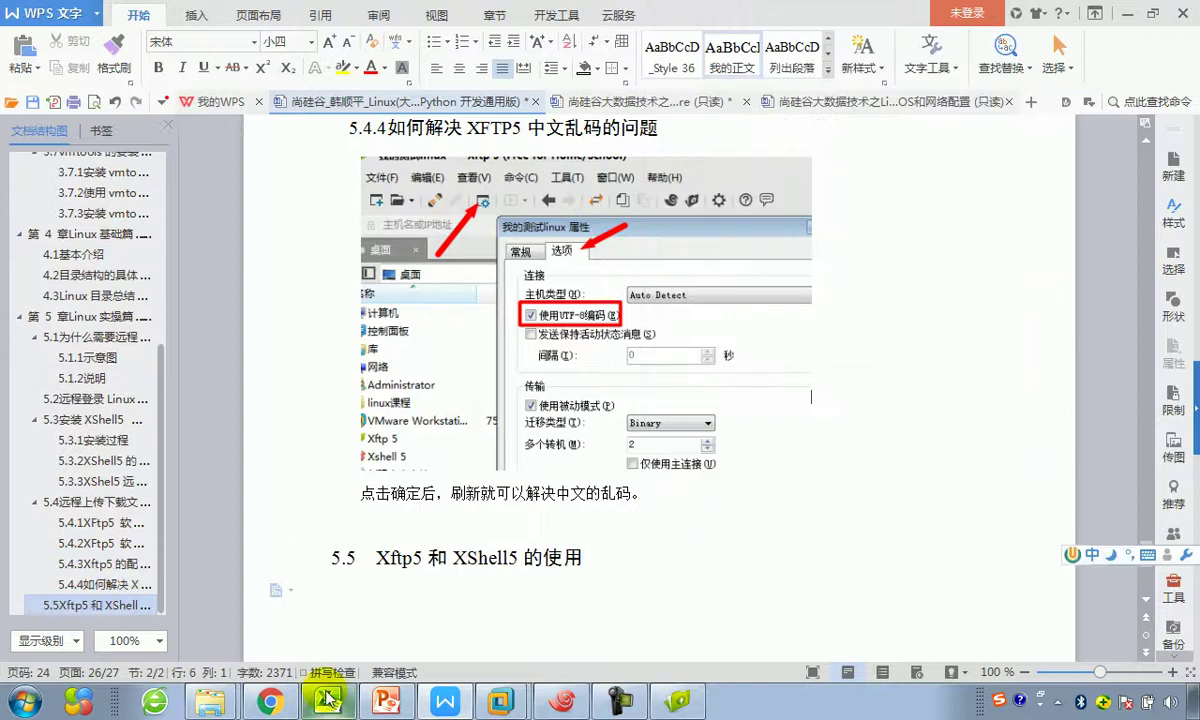
pyautogui.click(383, 703)
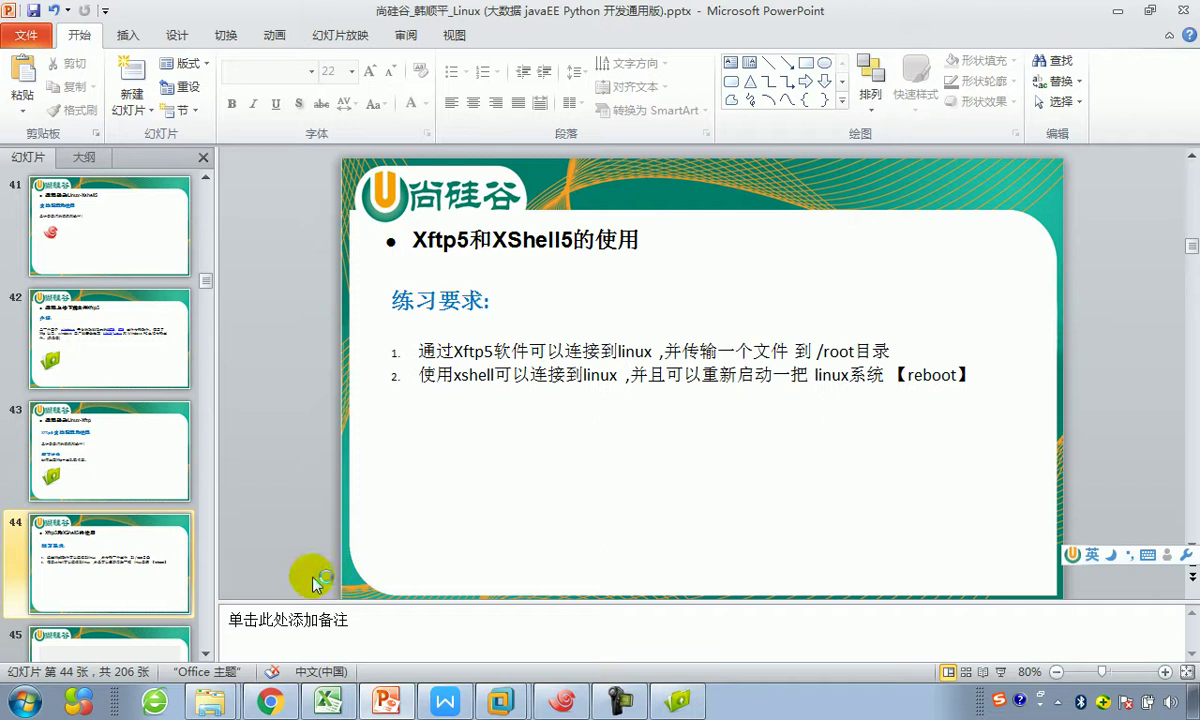
# Step: Screenshot slide 44's 练习要求 block, paste it under heading 5.5, and add a '10min' line
pyautogui.hotkey('ctrl', 'alt', 'a')
pyautogui.moveTo(440, 355); pyautogui.dragTo(1005, 412)
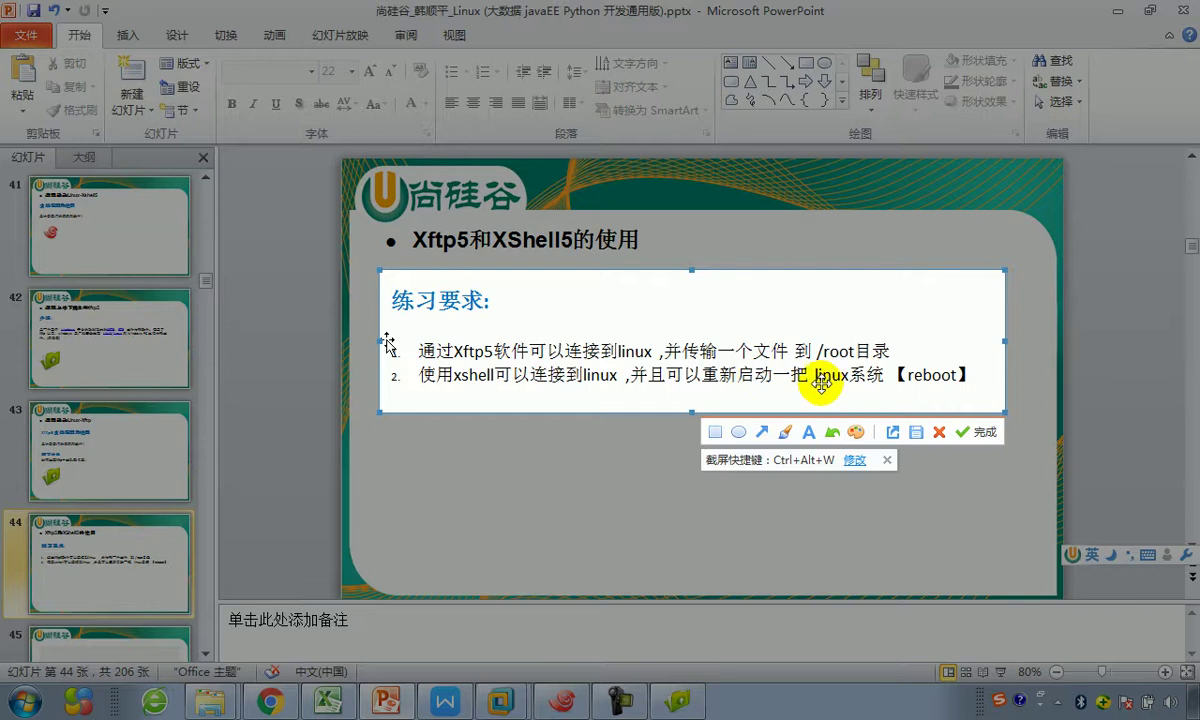
pyautogui.click(977, 438)
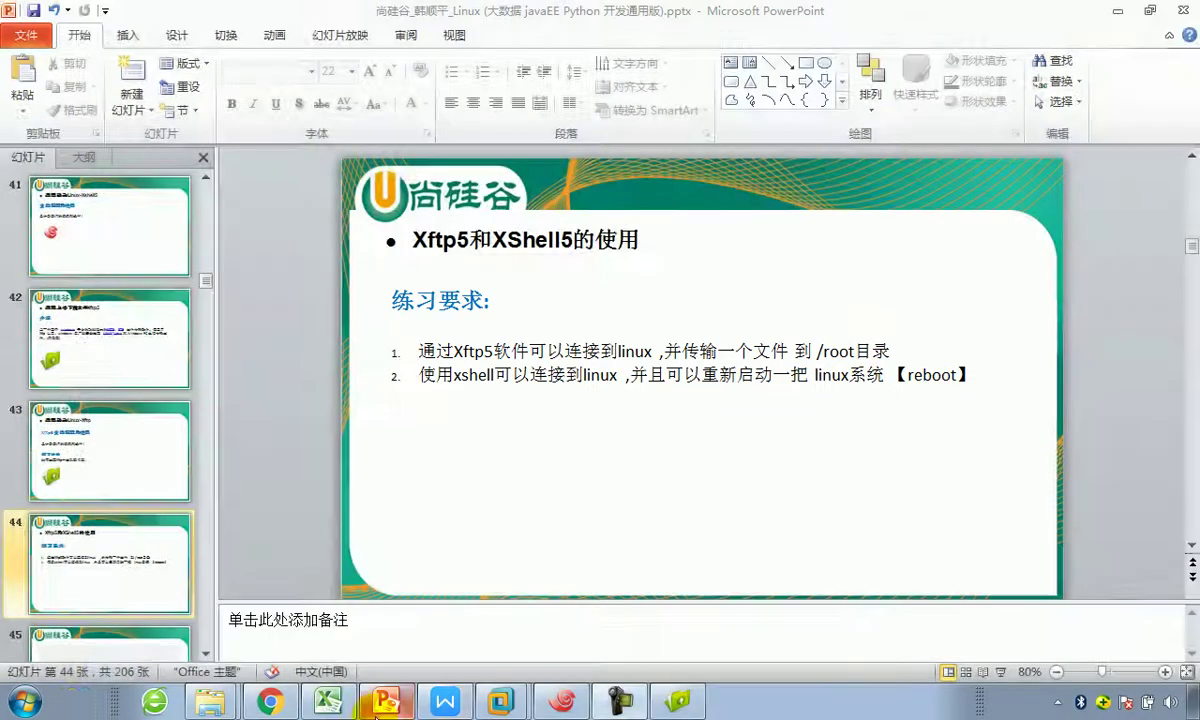
pyautogui.click(444, 703)
pyautogui.hotkey('ctrl', 'v')
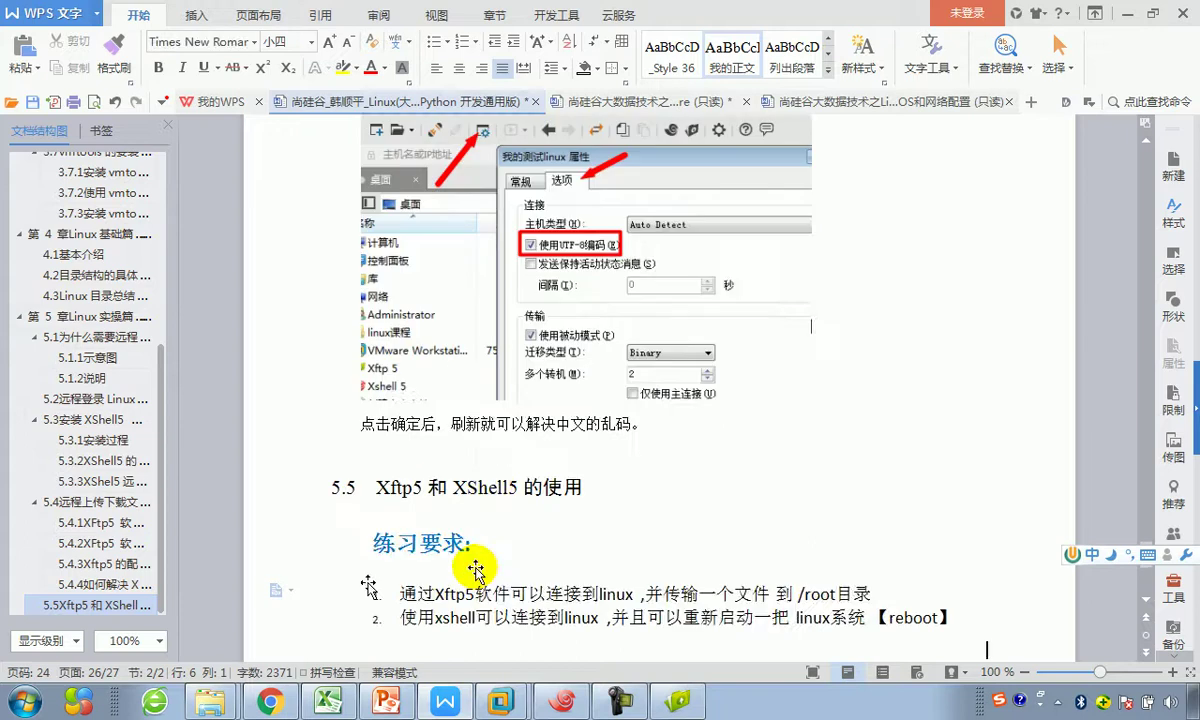
pyautogui.press('Return')
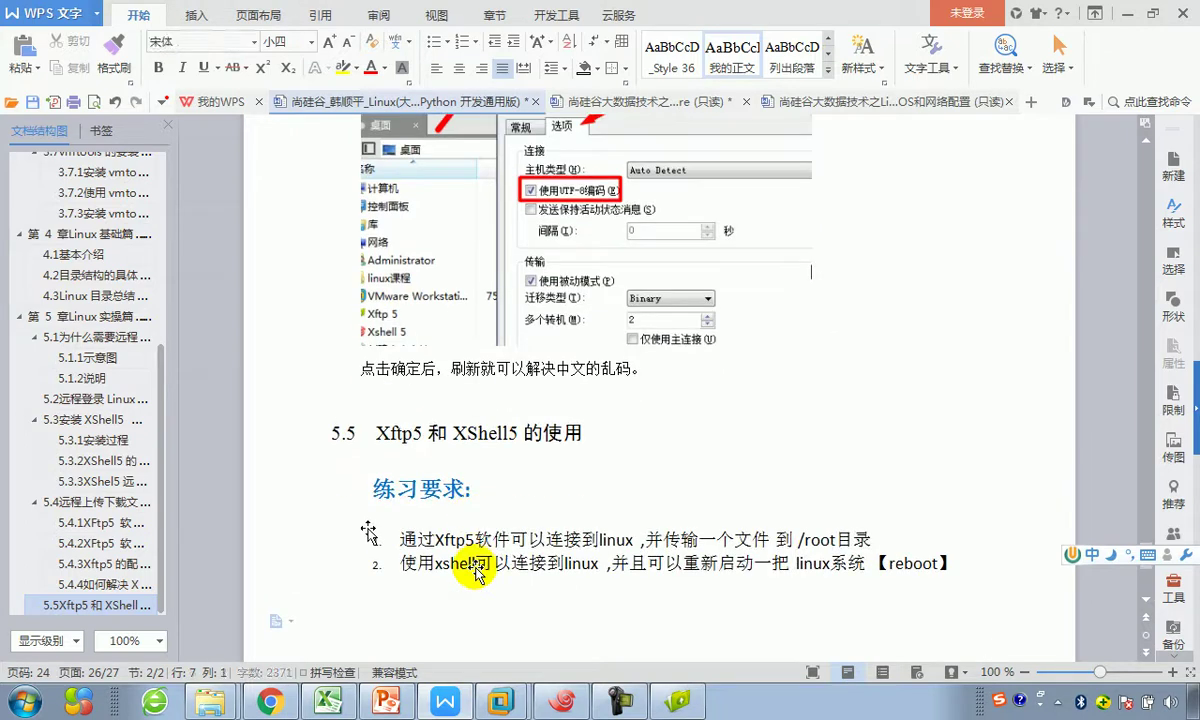
pyautogui.write('10m')
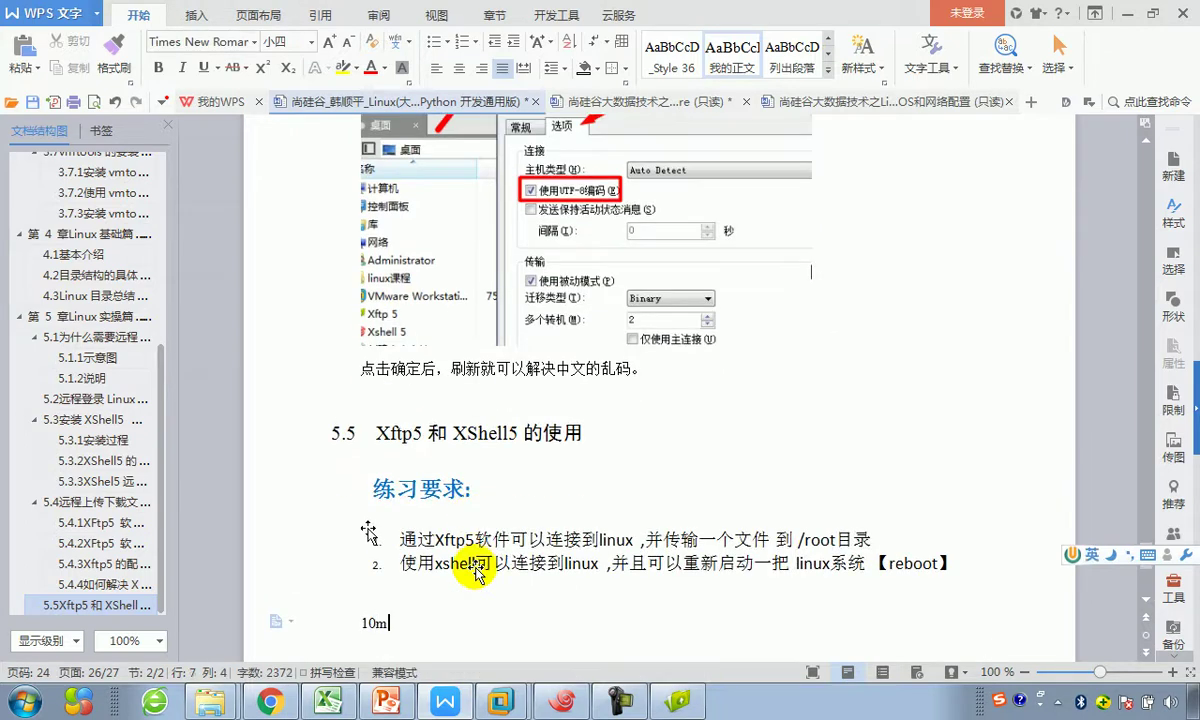